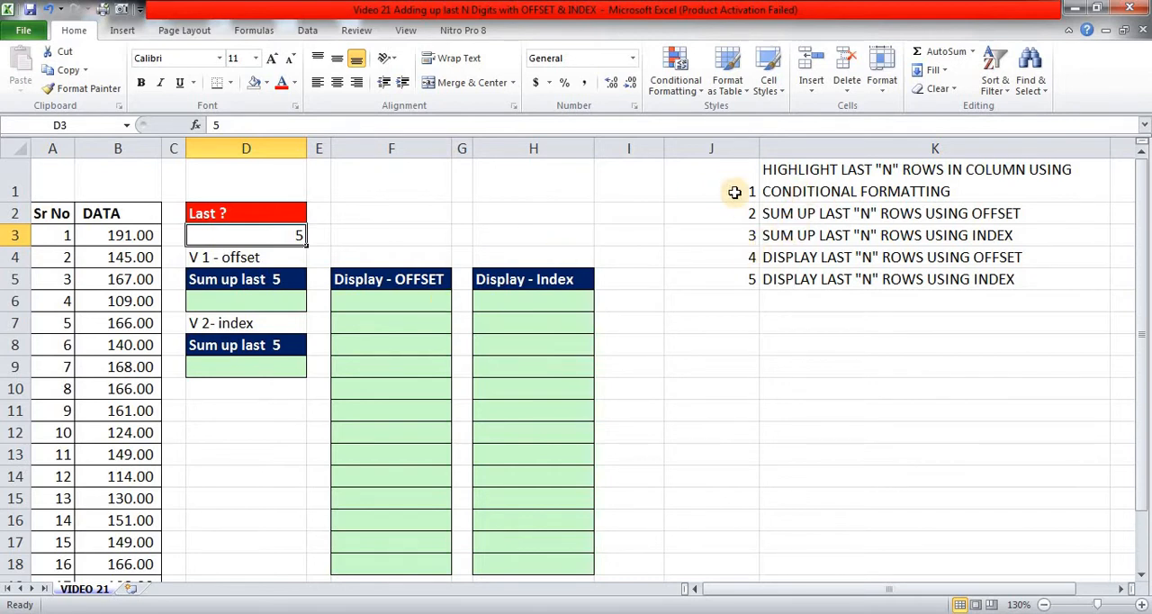
# Examine the task list in J1:K5, the Last ? value in D3, and the last five data rows A18:B22.
pyautogui.moveTo(734, 191); pyautogui.dragTo(866, 275)
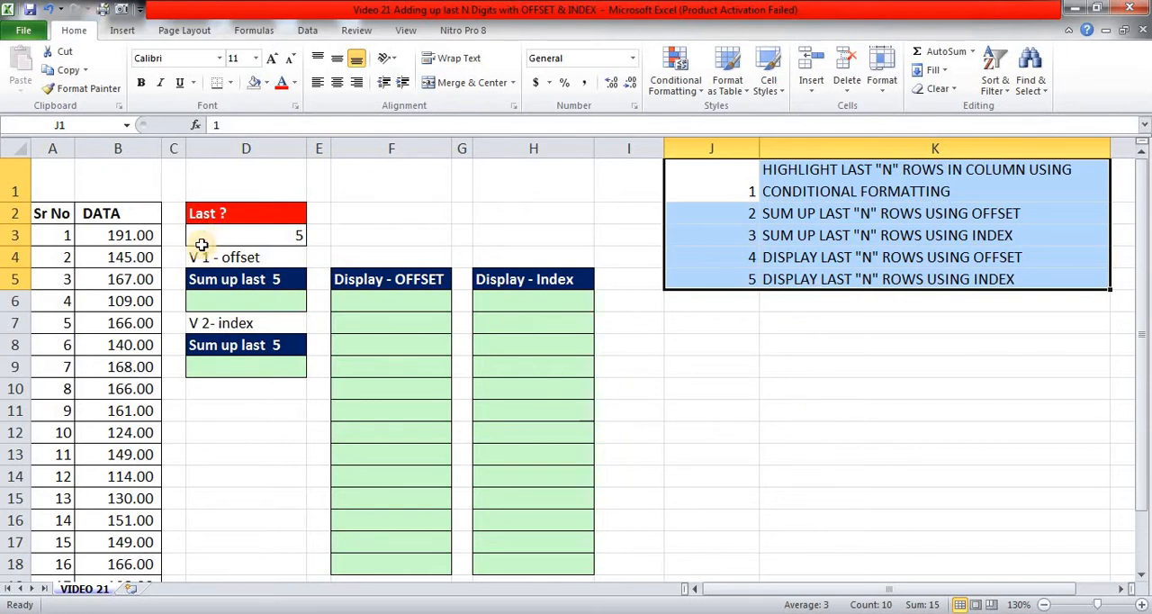
pyautogui.click(130, 184)
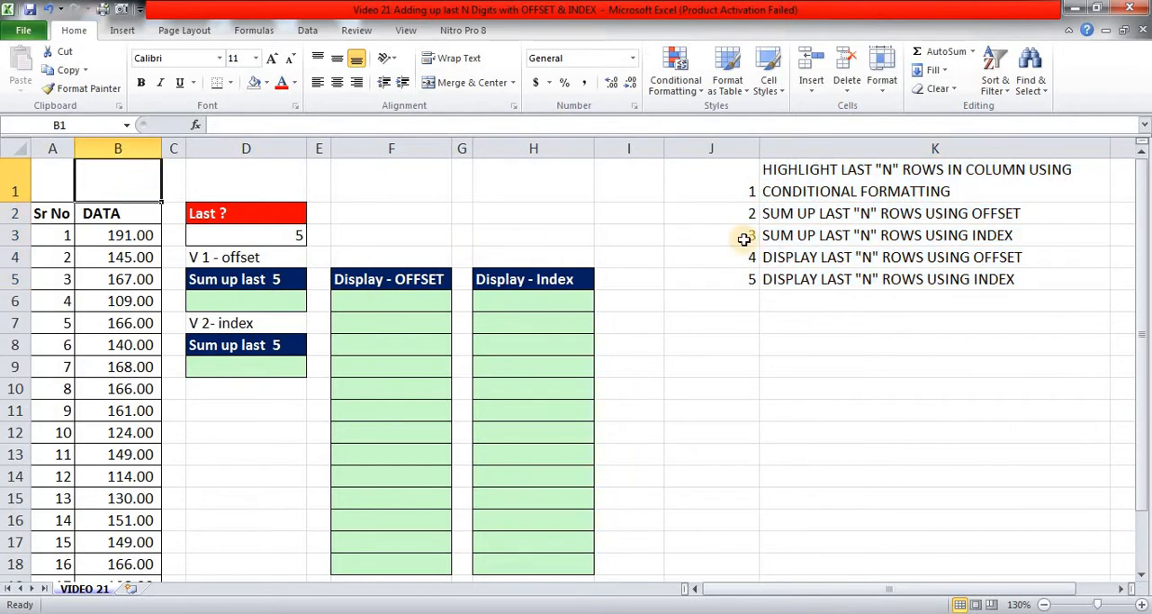
pyautogui.click(267, 233)
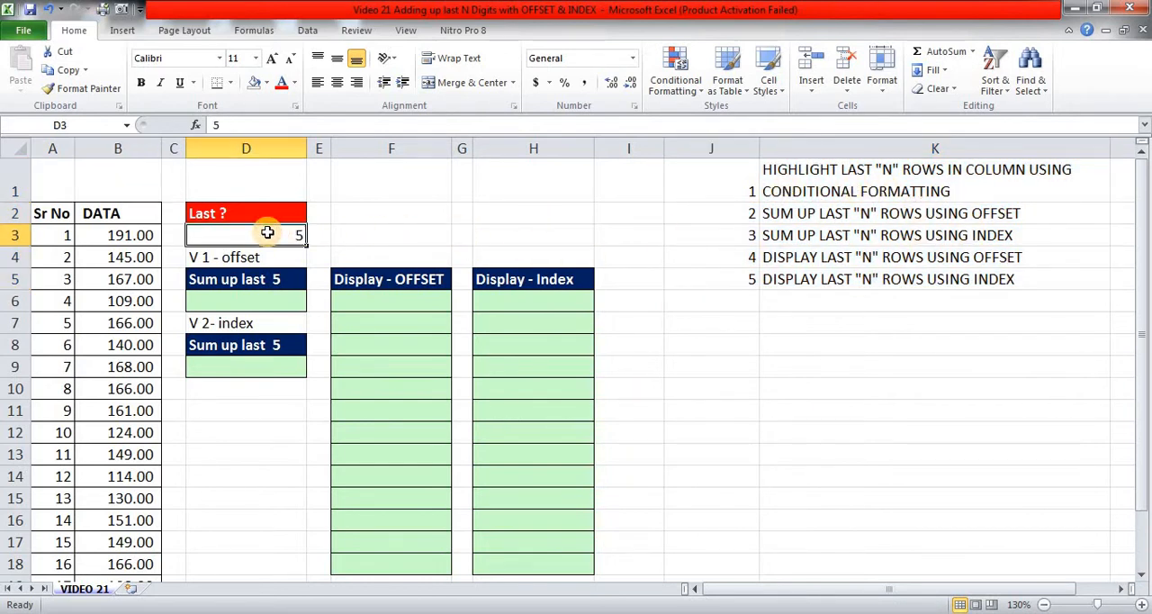
pyautogui.scroll(-2, 267, 233)
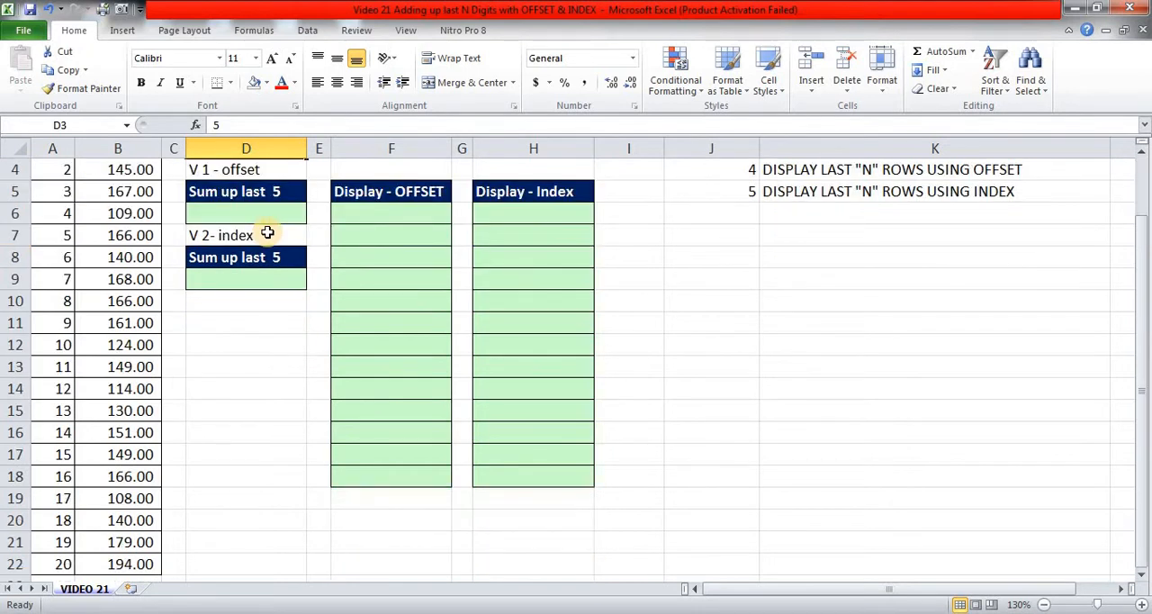
pyautogui.moveTo(53, 407); pyautogui.dragTo(138, 494)
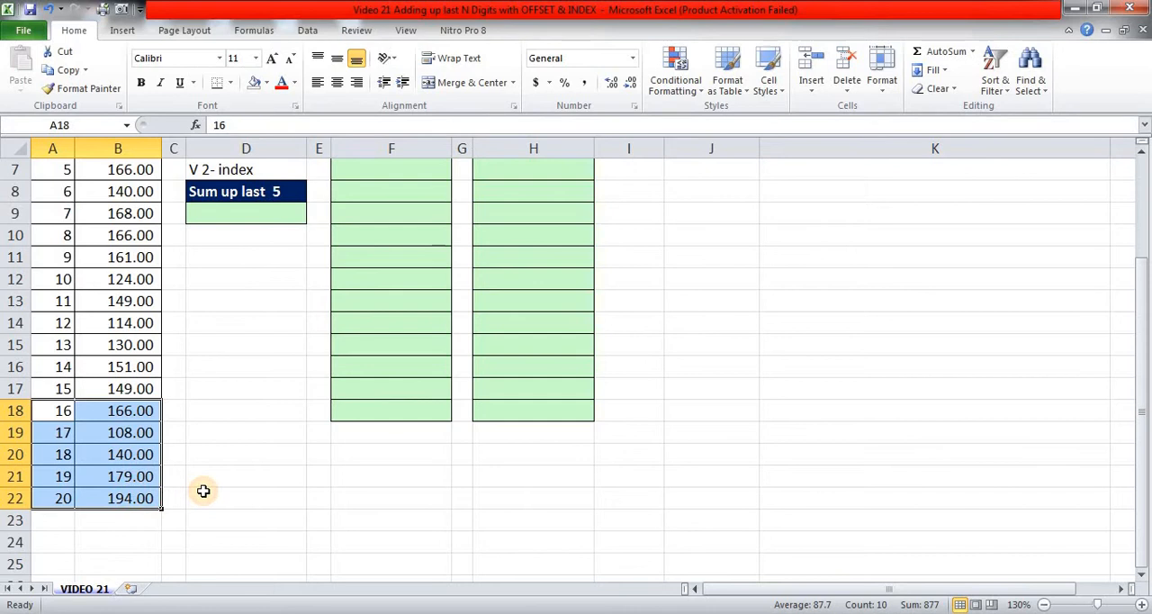
pyautogui.scroll(2, 201, 491)
pyautogui.click(243, 185)
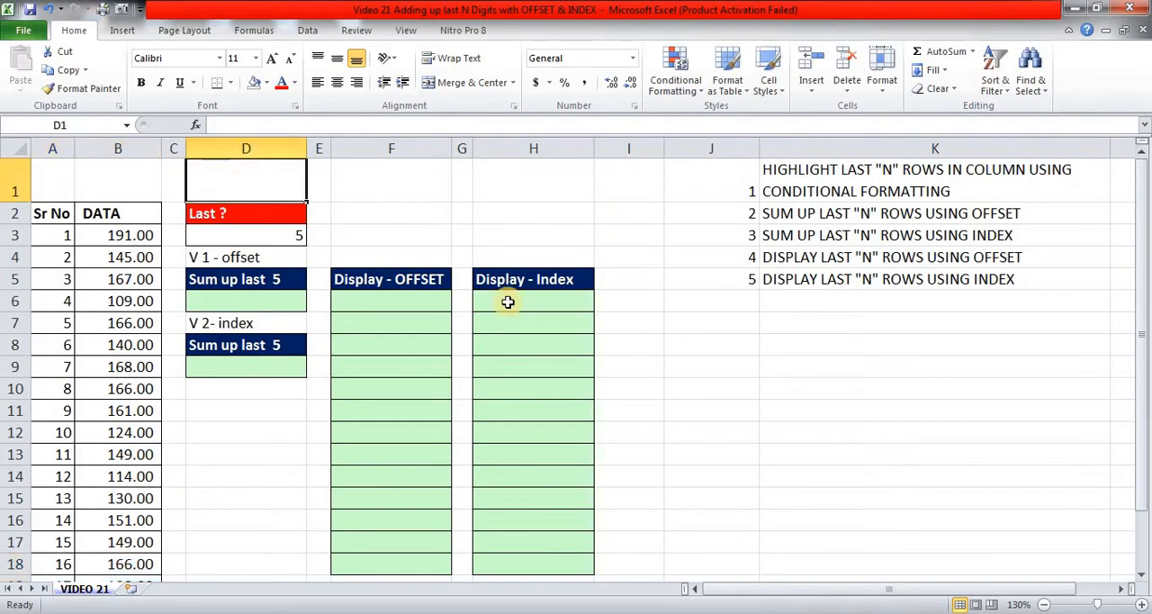
pyautogui.click(704, 96)
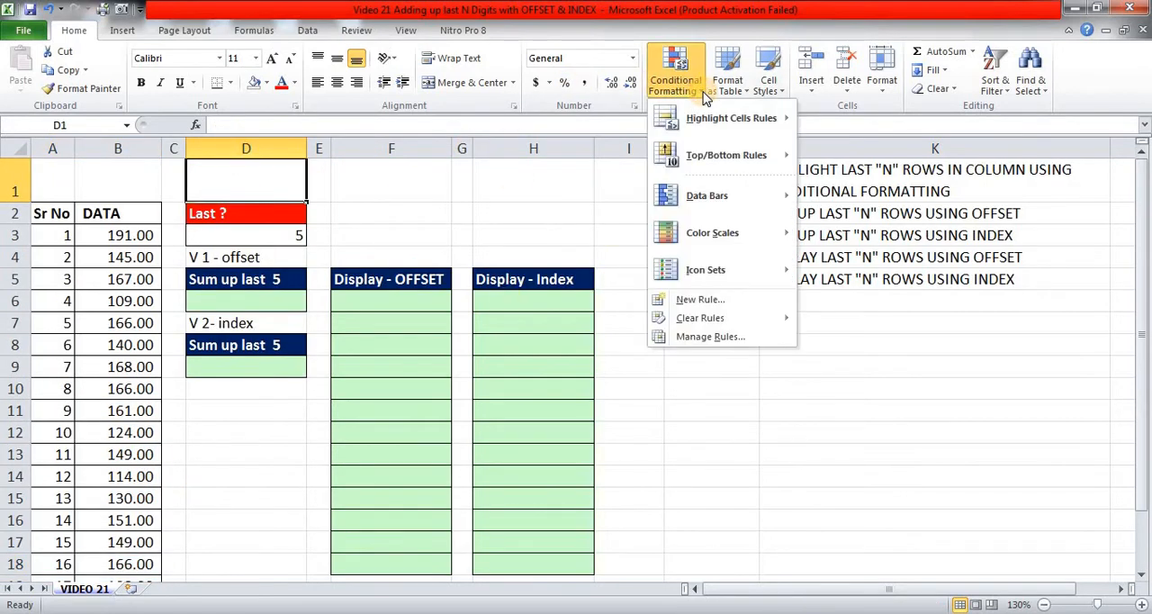
pyautogui.moveTo(730, 130)
pyautogui.click(371, 203)
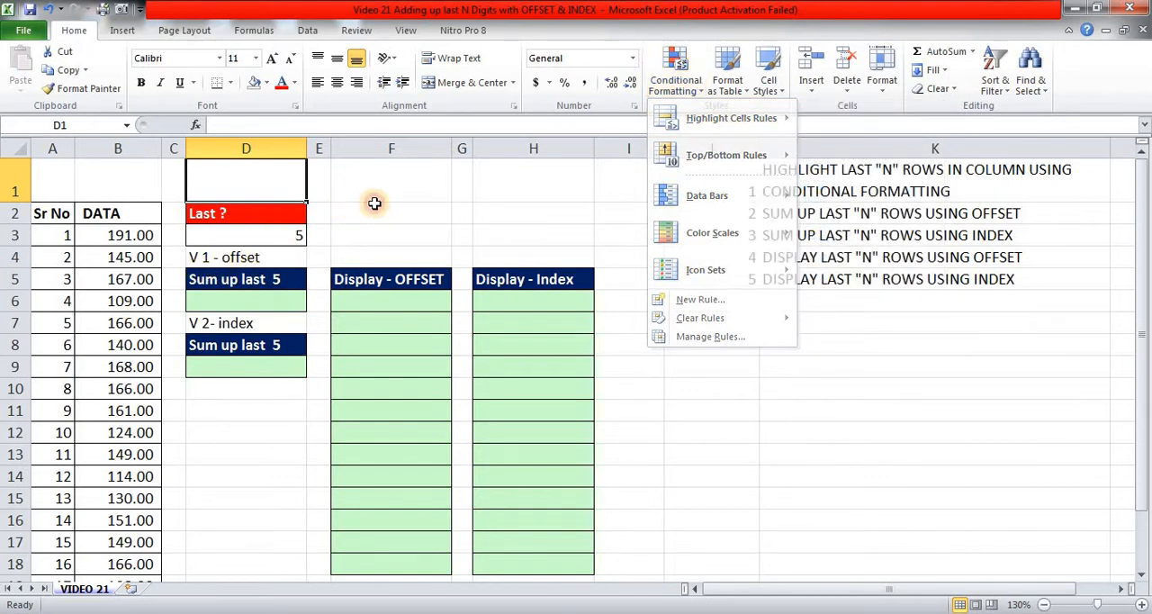
pyautogui.click(225, 238)
pyautogui.click(358, 226)
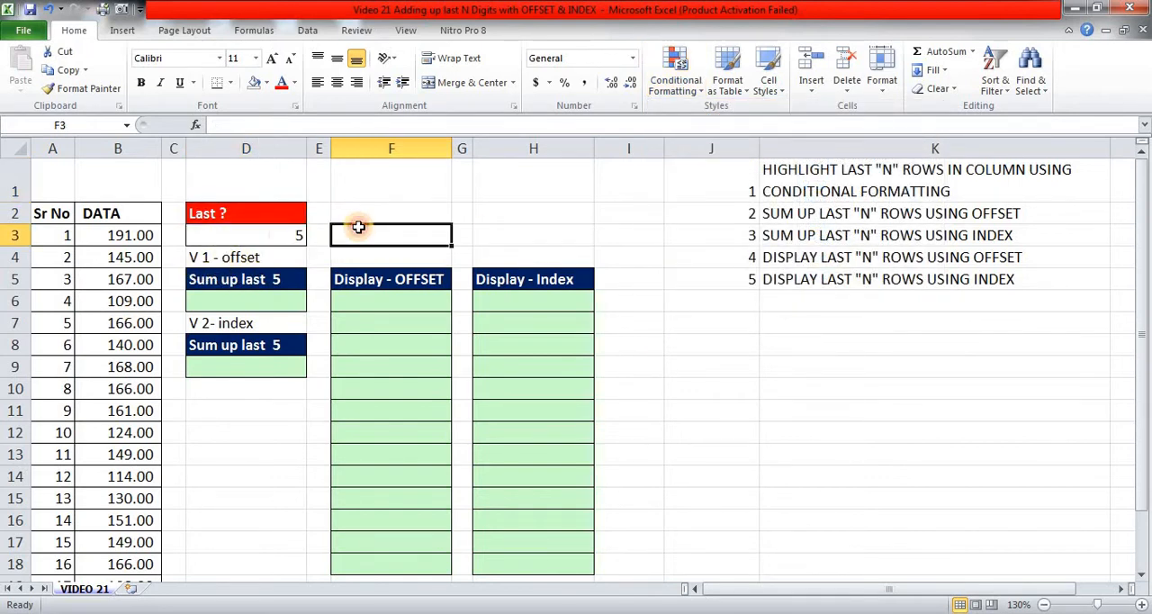
# Begin a formula in D1 with =$A3>=, locking only the column of the serial number reference.
pyautogui.click(256, 184)
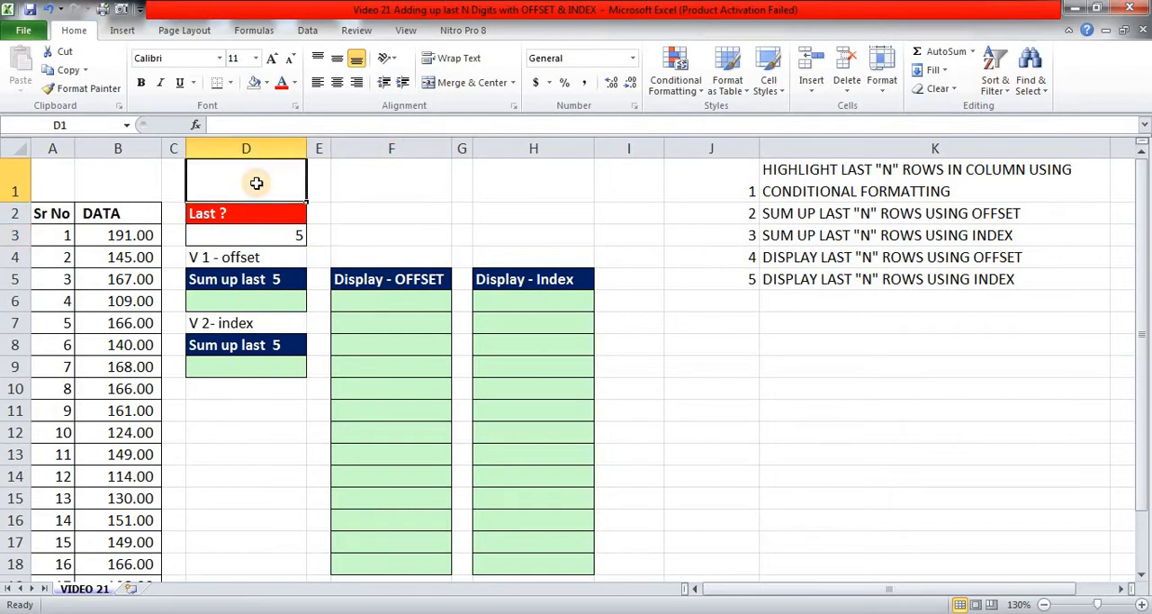
pyautogui.write('=')
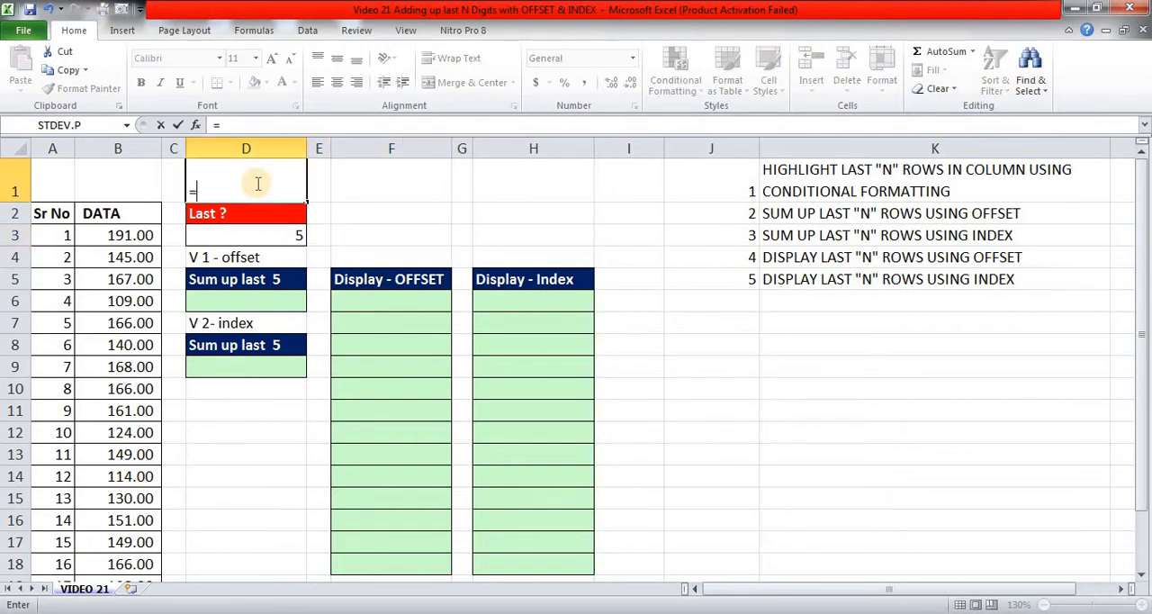
pyautogui.click(56, 237)
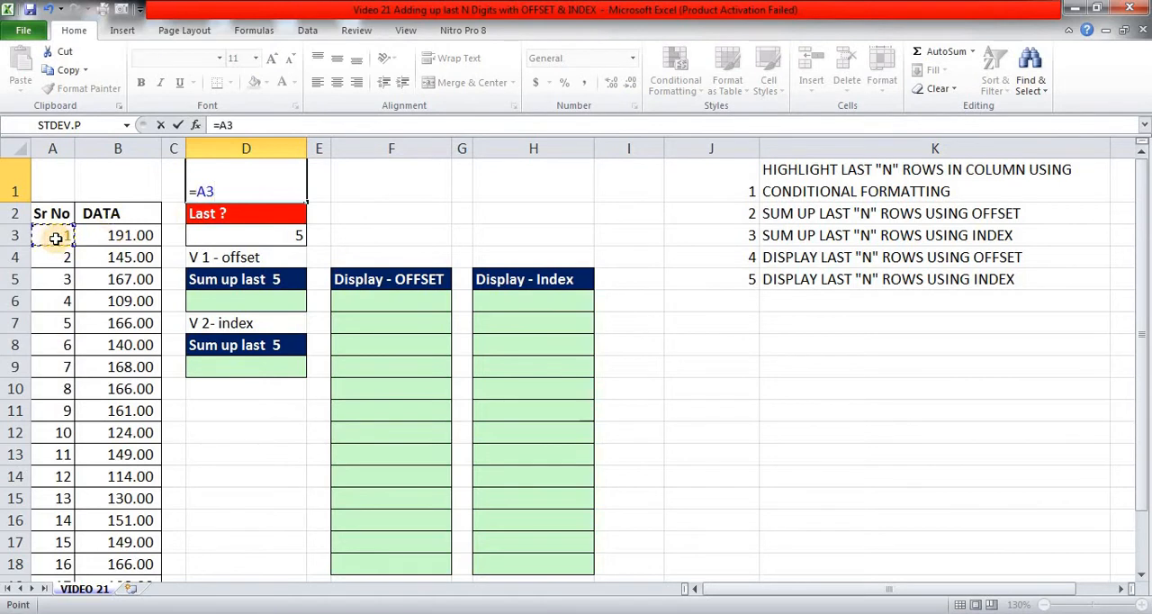
pyautogui.press('F4')
pyautogui.press('F4')
pyautogui.press('F4')
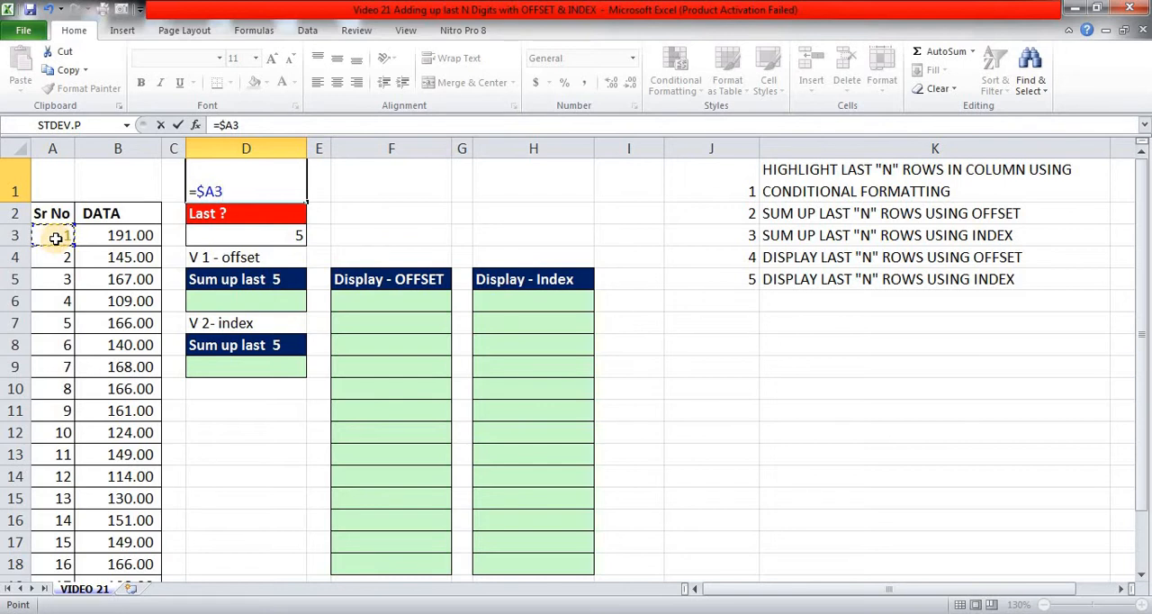
pyautogui.write('>=')
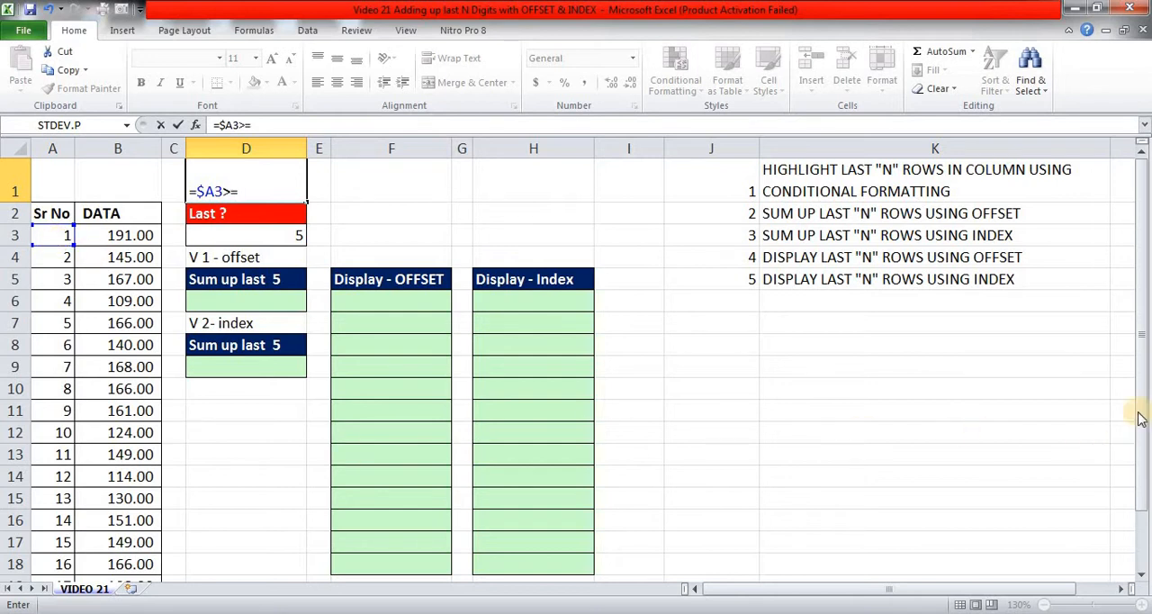
pyautogui.moveTo(1141, 380); pyautogui.dragTo(1145, 244)
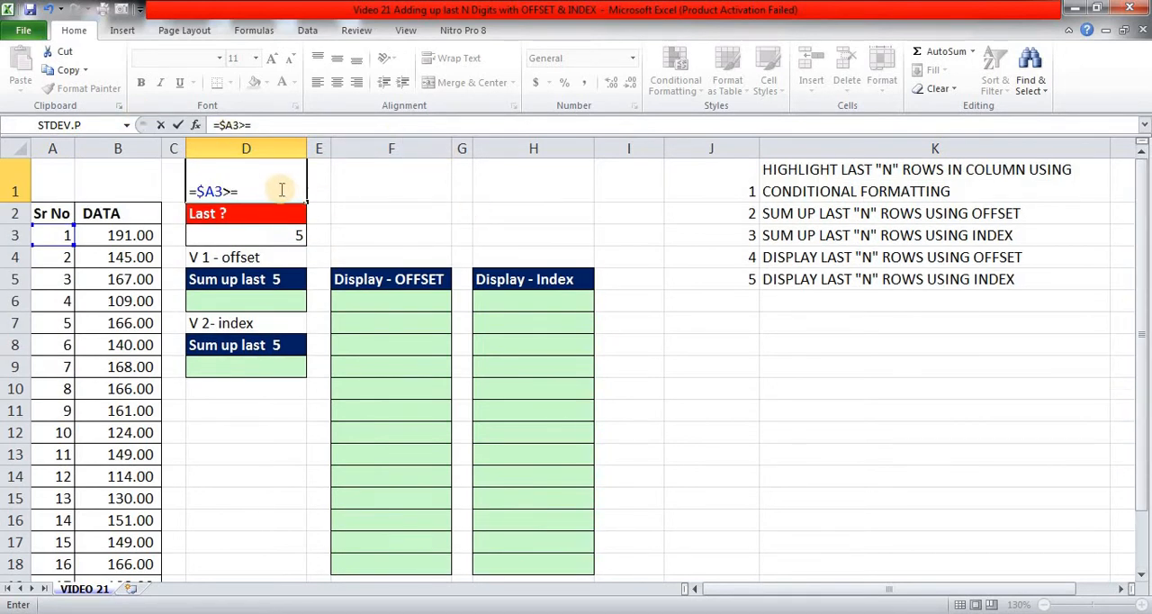
# Complete the right side of the D1 comparison with COUNT($B$3:$B$22)-$D$3+1.
pyautogui.write('COUNT')
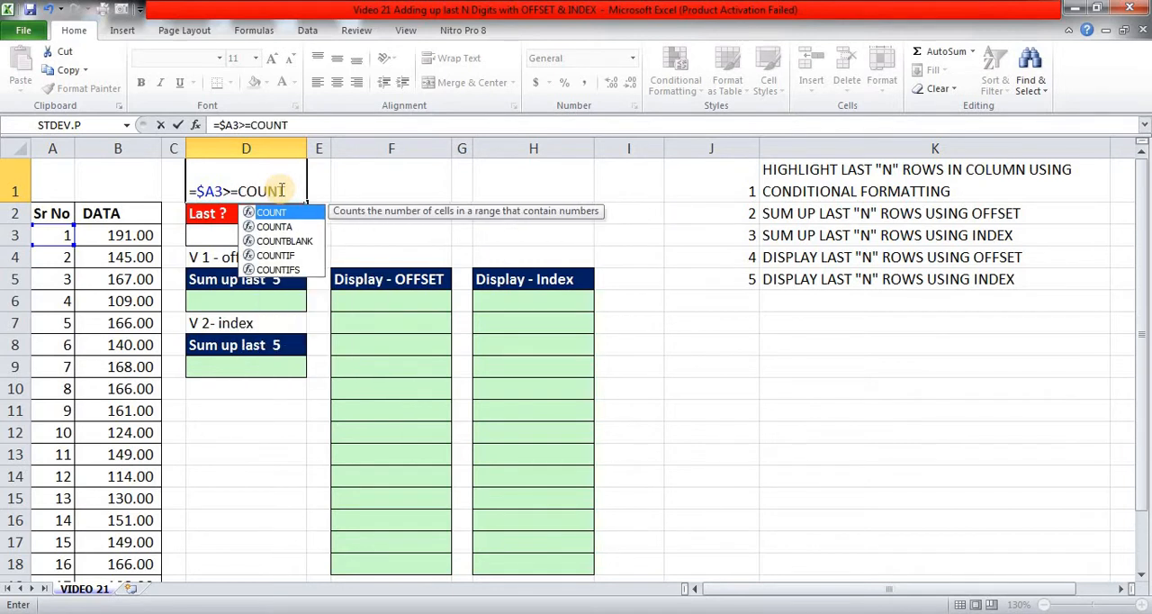
pyautogui.write('(')
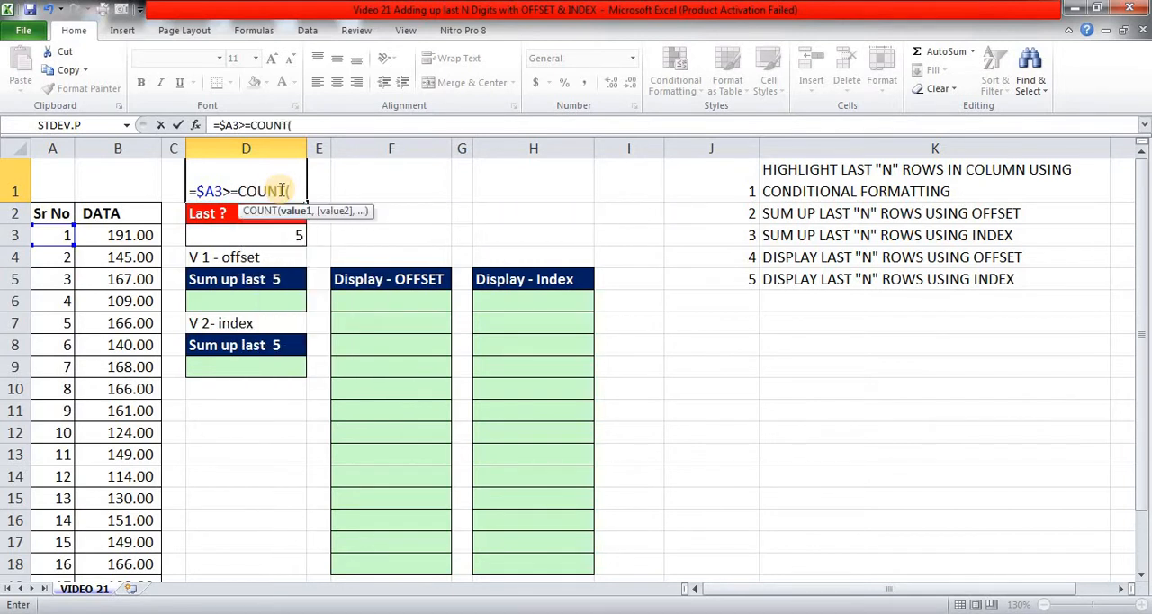
pyautogui.click(132, 235)
pyautogui.hotkey('ctrl', 'shift', 'Down')
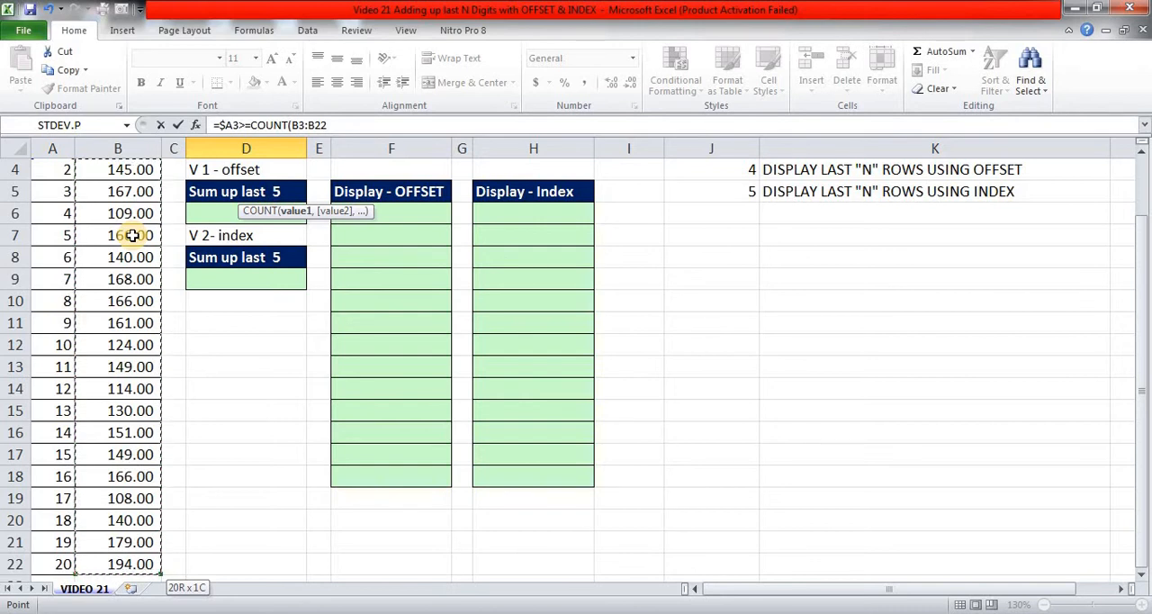
pyautogui.press('F4')
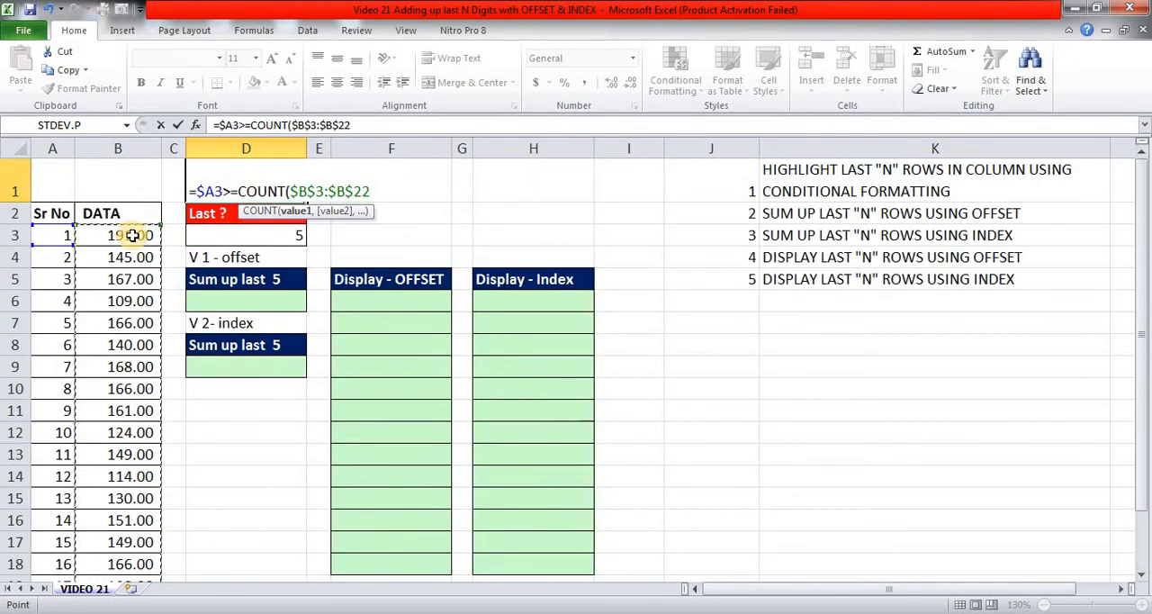
pyautogui.write(')-')
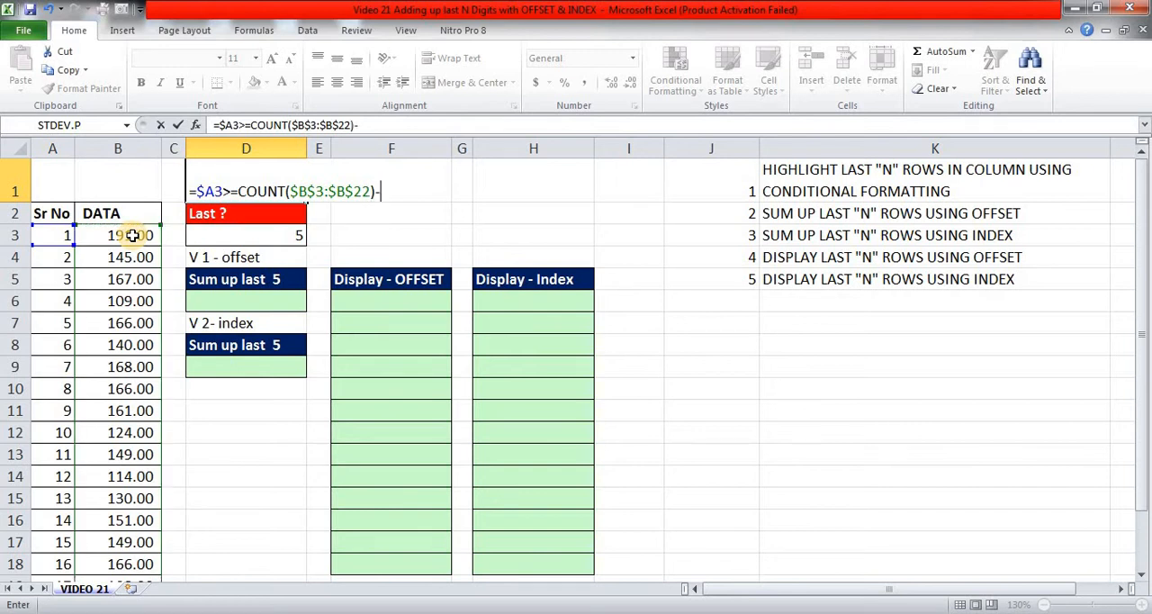
pyautogui.click(251, 237)
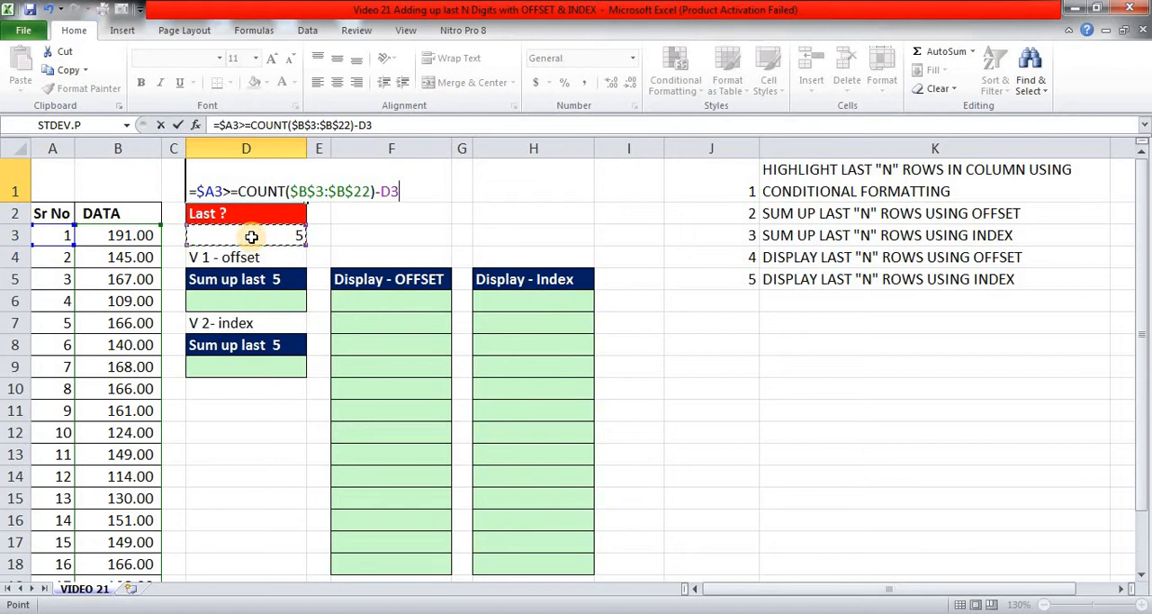
pyautogui.press('F4')
pyautogui.write('+1')
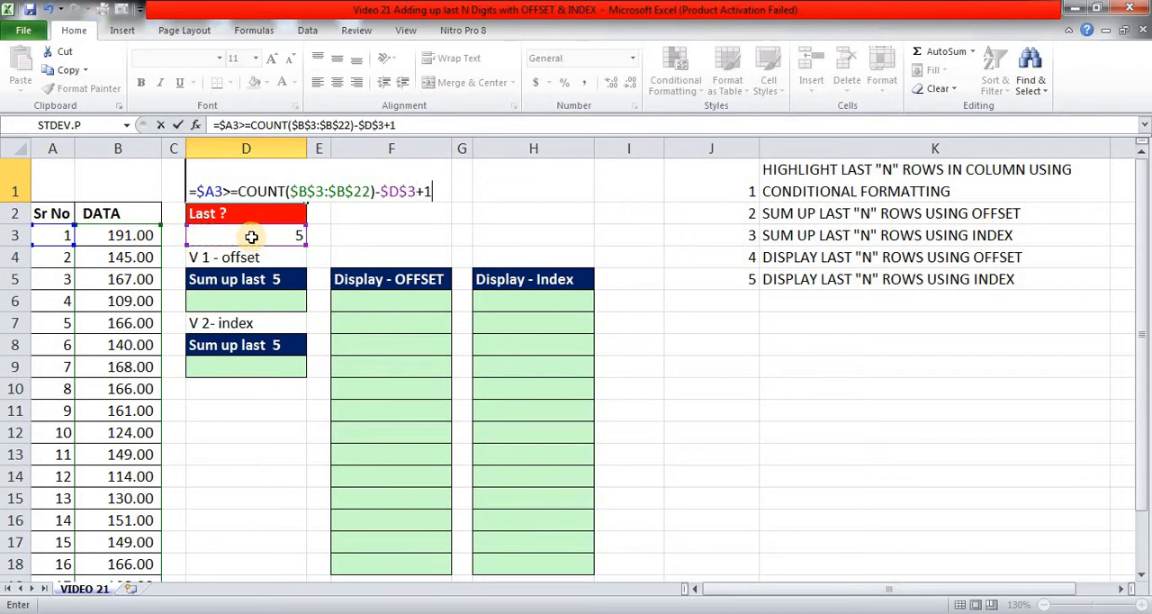
# Evaluate the COUNT($B$3:$B$22)-$D$3+1 part of the D1 formula in place, then restore the formula text.
pyautogui.click(253, 124)
pyautogui.moveTo(253, 124); pyautogui.dragTo(399, 124)
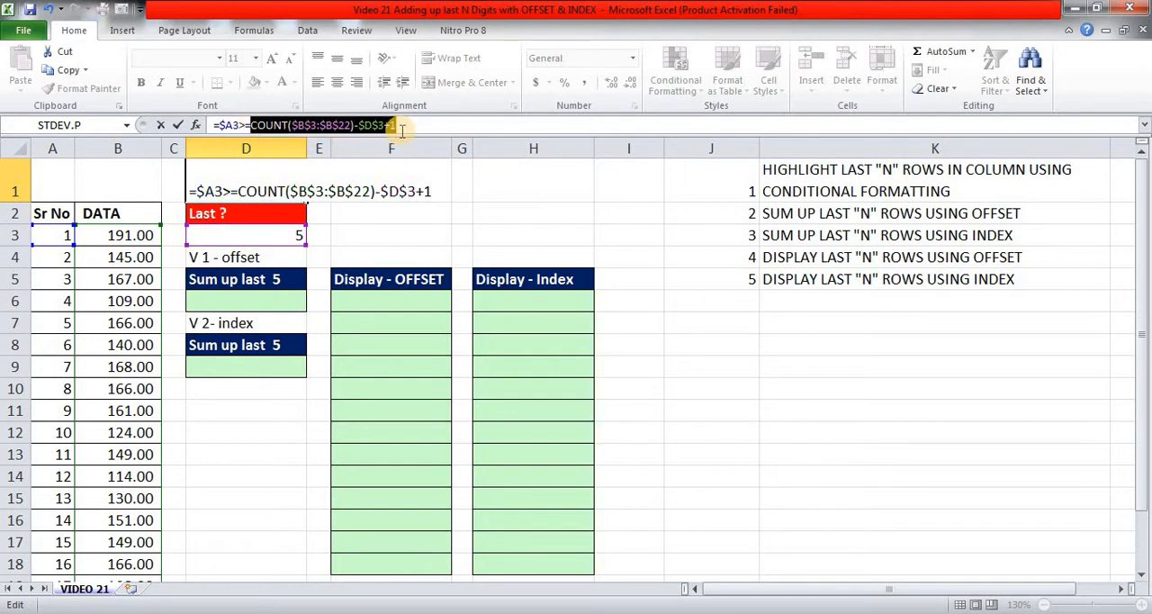
pyautogui.press('F9')
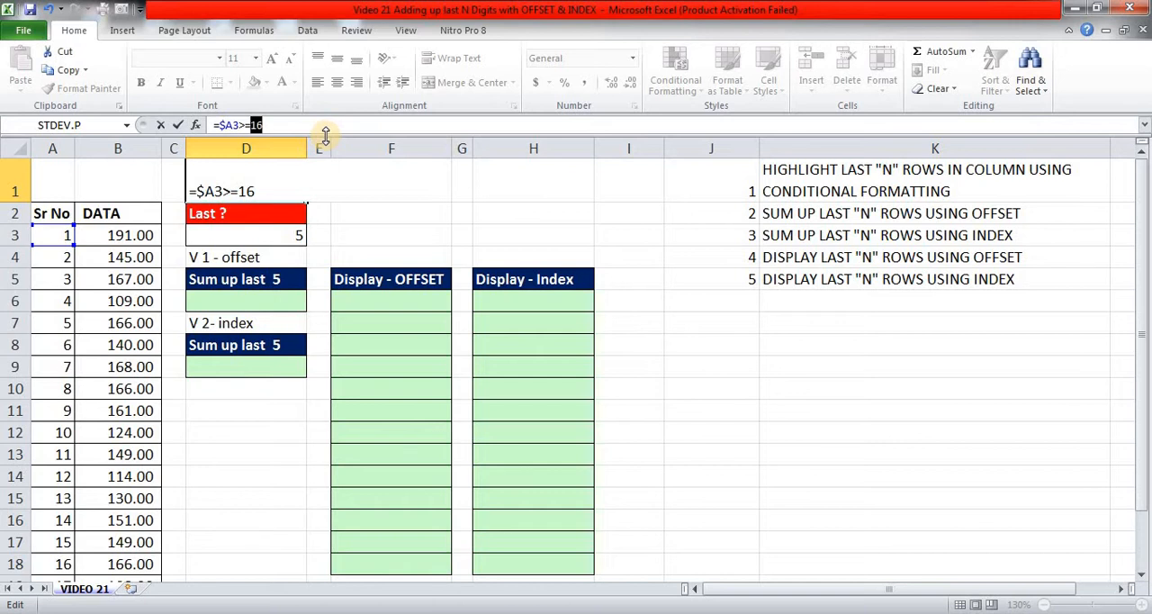
pyautogui.hotkey('ctrl', 'z')
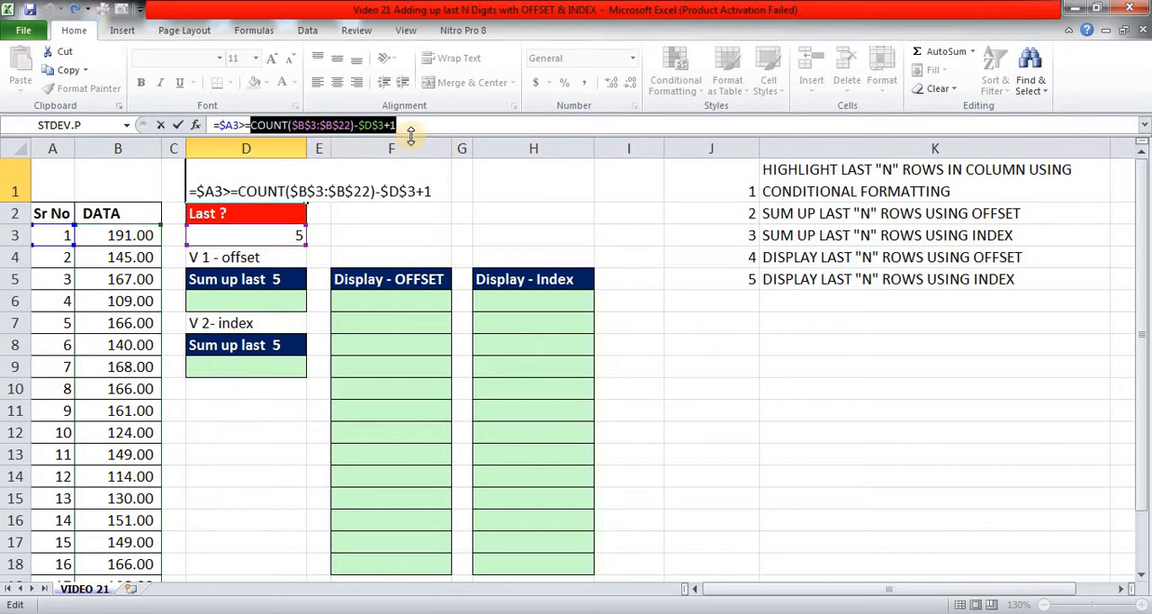
# Commit the formula in D1 and copy its full text =$A3>=COUNT($B$3:$B$22)-$D$3+1.
pyautogui.press('Return')
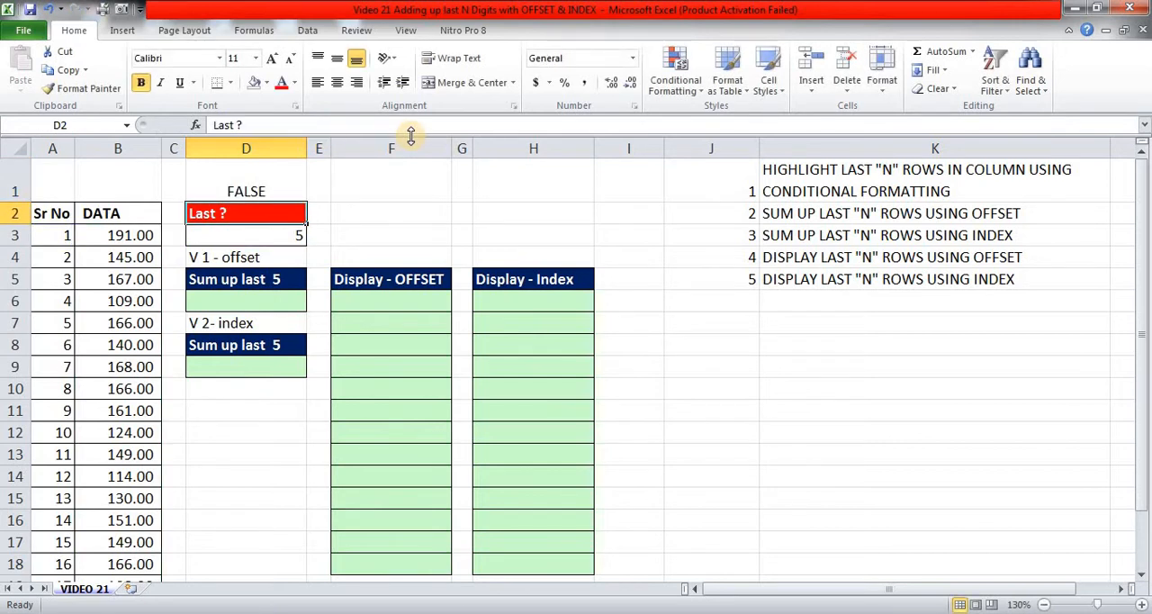
pyautogui.press('Up')
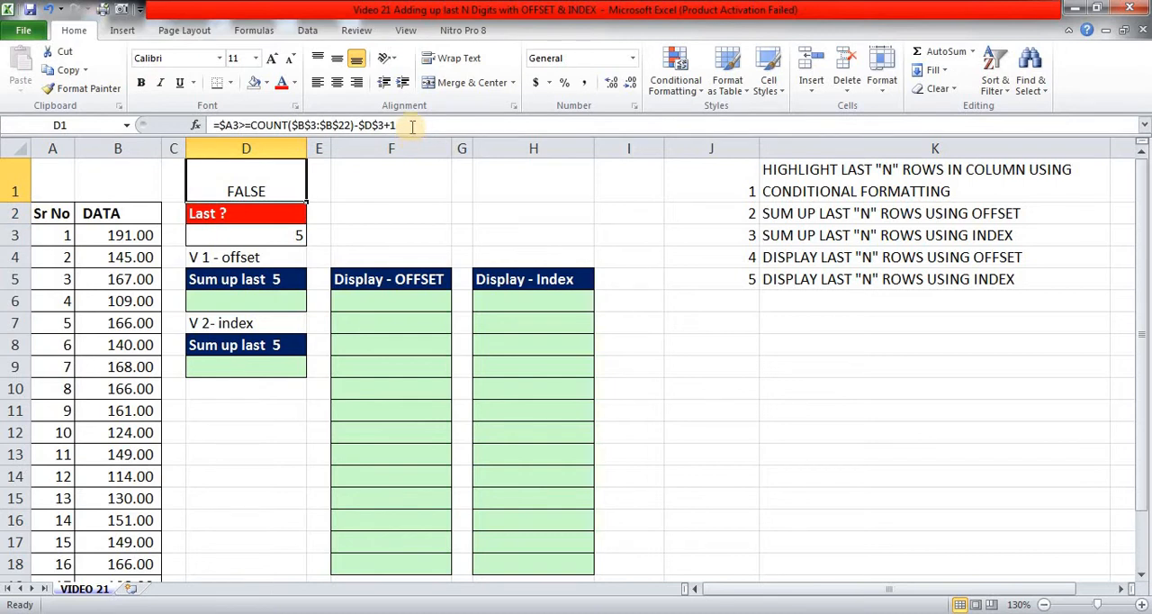
pyautogui.click(411, 135)
pyautogui.moveTo(215, 127); pyautogui.dragTo(421, 135)
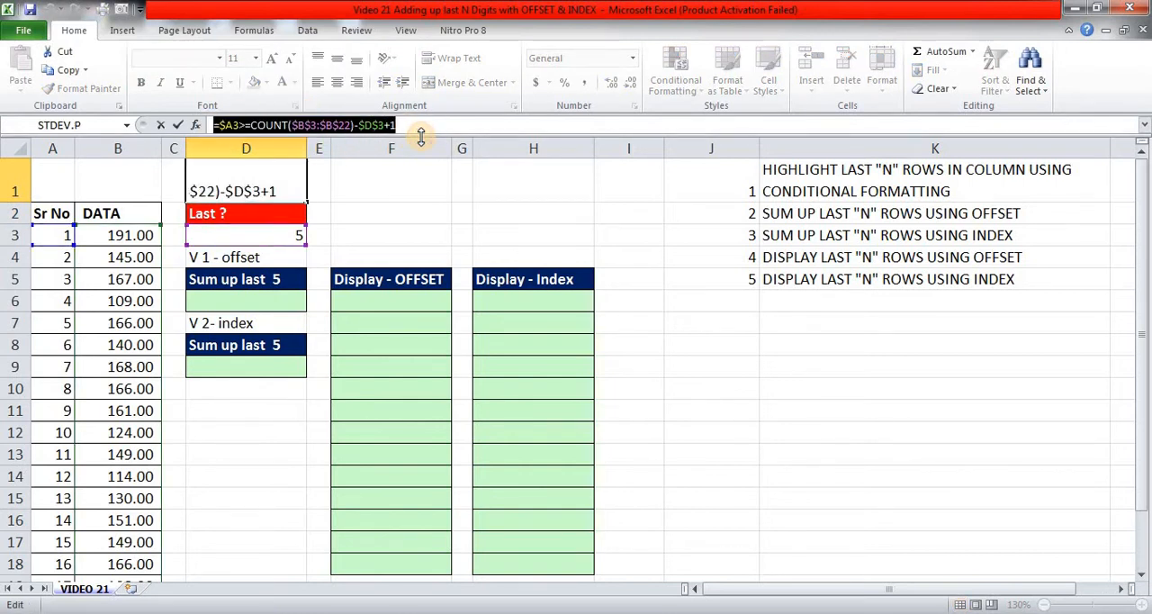
pyautogui.hotkey('ctrl', 'c')
pyautogui.press('Escape')
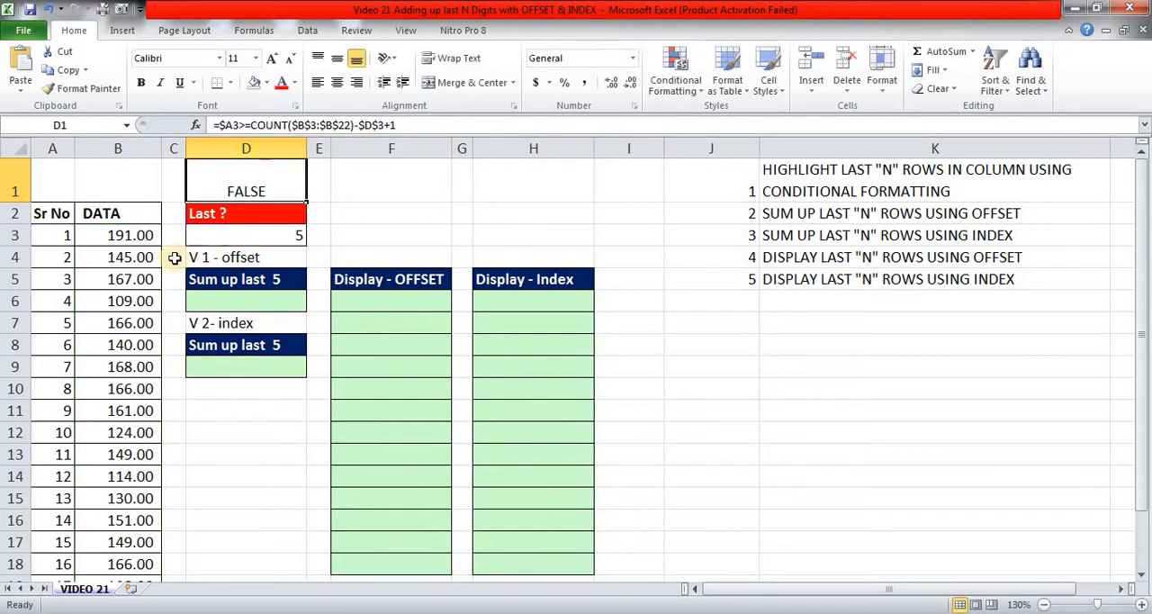
# Create a formula-based conditional formatting rule for A3:B22 using the copied formula =$A3>=COUNT($B$3:$B$22)-$D$3+1.
pyautogui.click(56, 232)
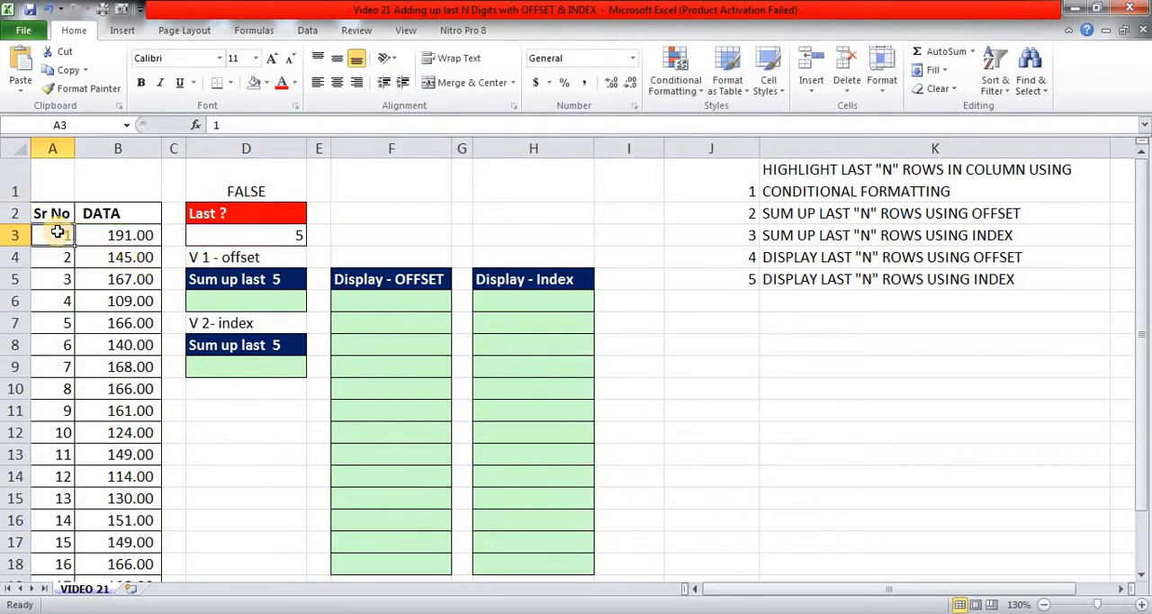
pyautogui.hotkey('ctrl', 'shift', 'Right')
pyautogui.hotkey('ctrl', 'shift', 'Down')
pyautogui.hotkey('shift', 'Down')
pyautogui.hotkey('shift', 'Up')
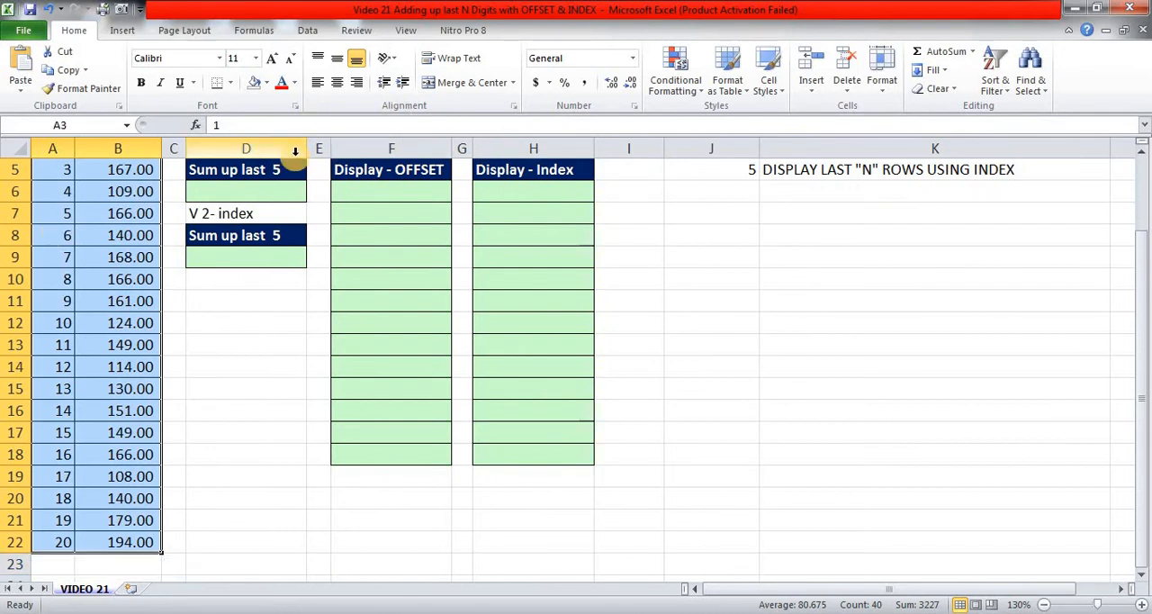
pyautogui.scroll(2, 294, 150)
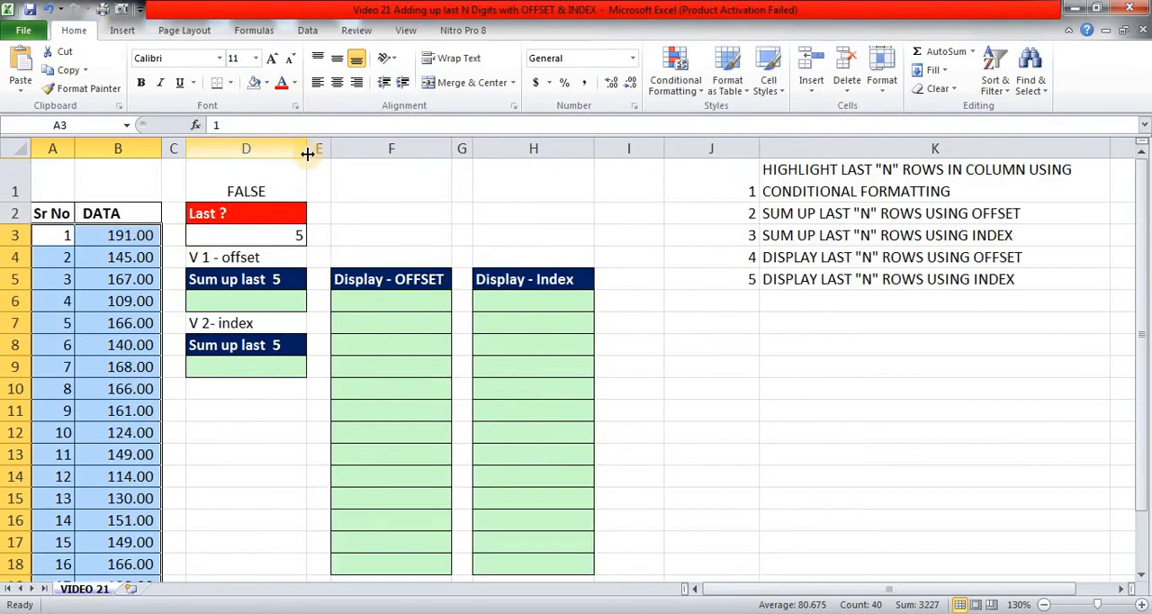
pyautogui.click(702, 93)
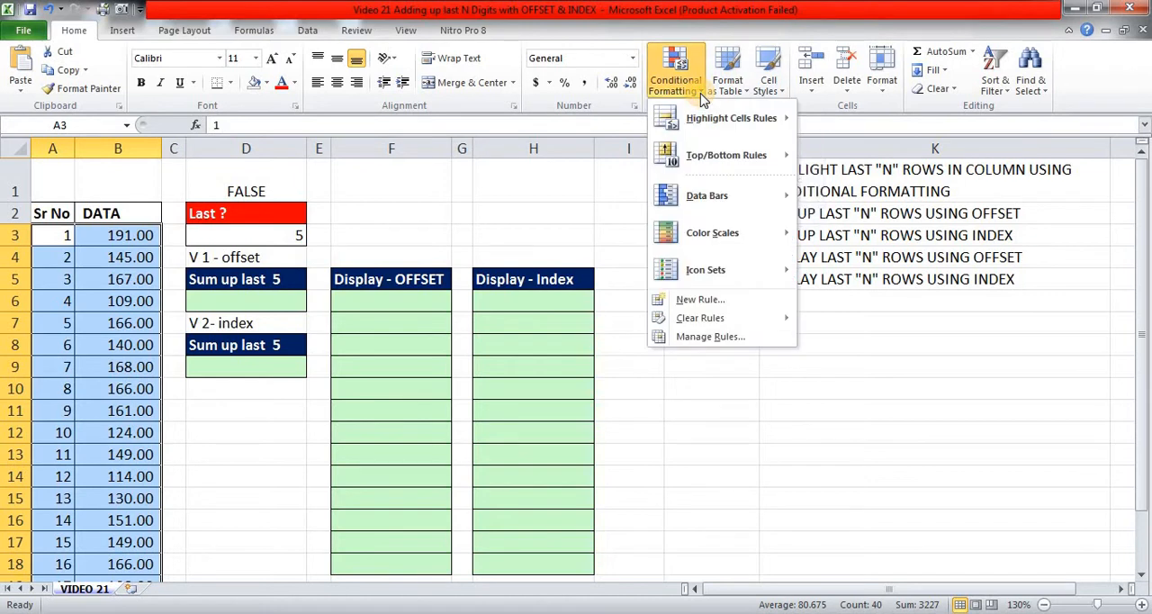
pyautogui.click(698, 300)
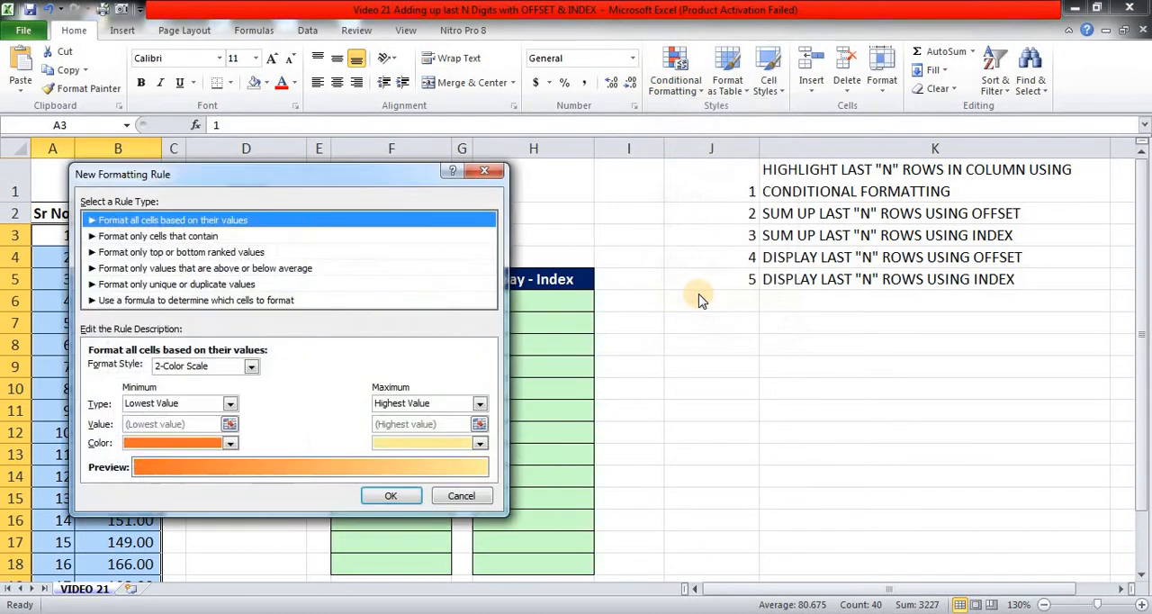
pyautogui.click(171, 302)
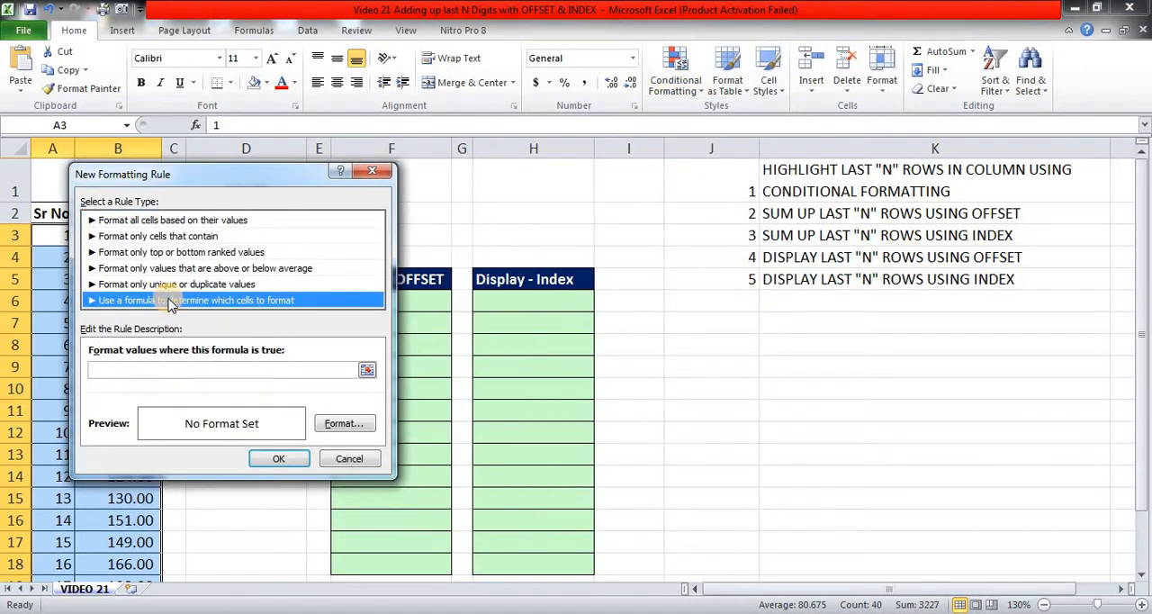
pyautogui.click(145, 369)
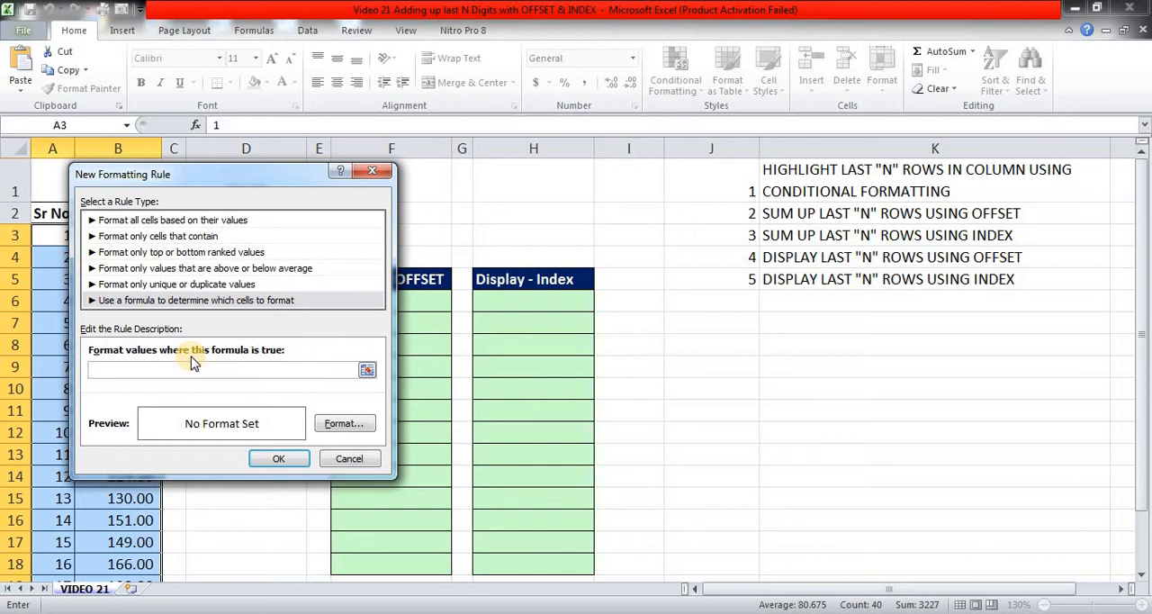
pyautogui.hotkey('ctrl', 'v')
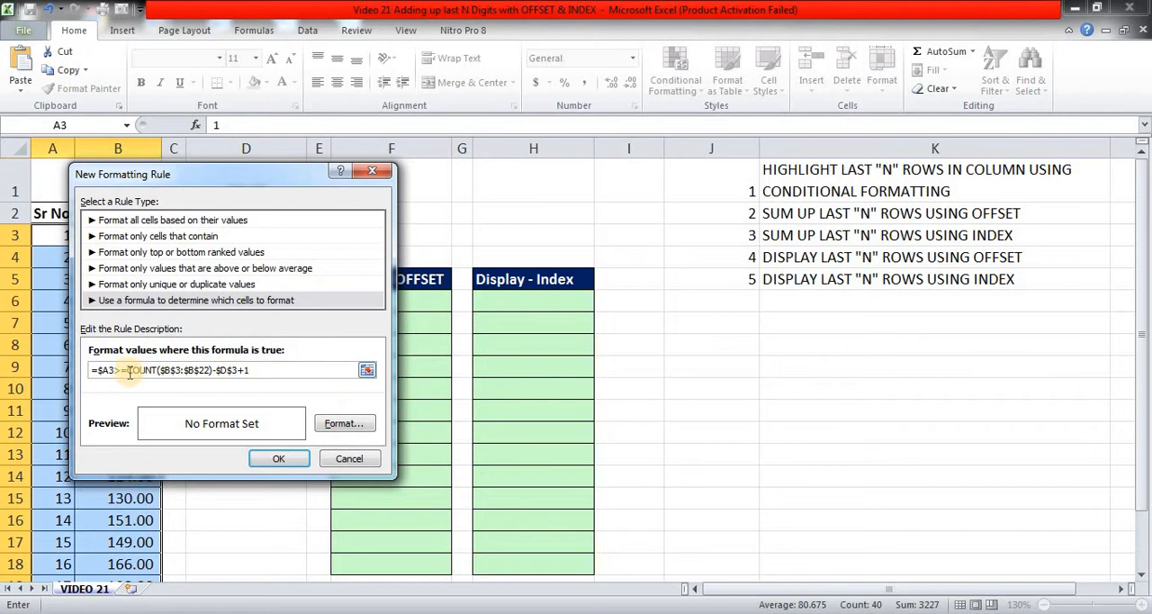
# Give the new formatting rule a light green fill and apply it to the data range.
pyautogui.click(356, 427)
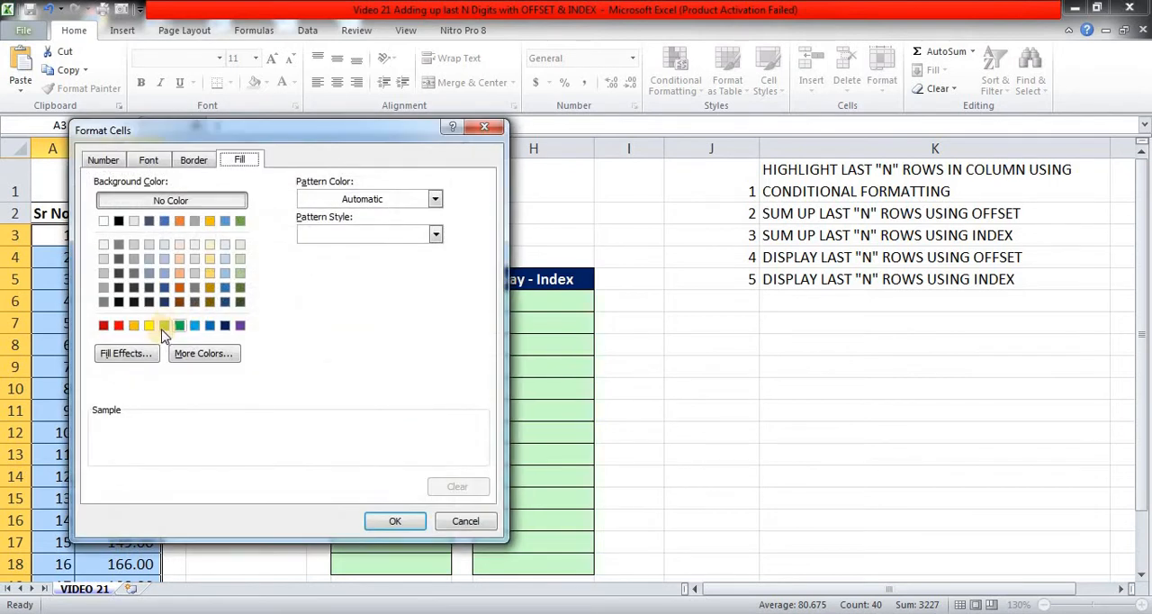
pyautogui.click(163, 329)
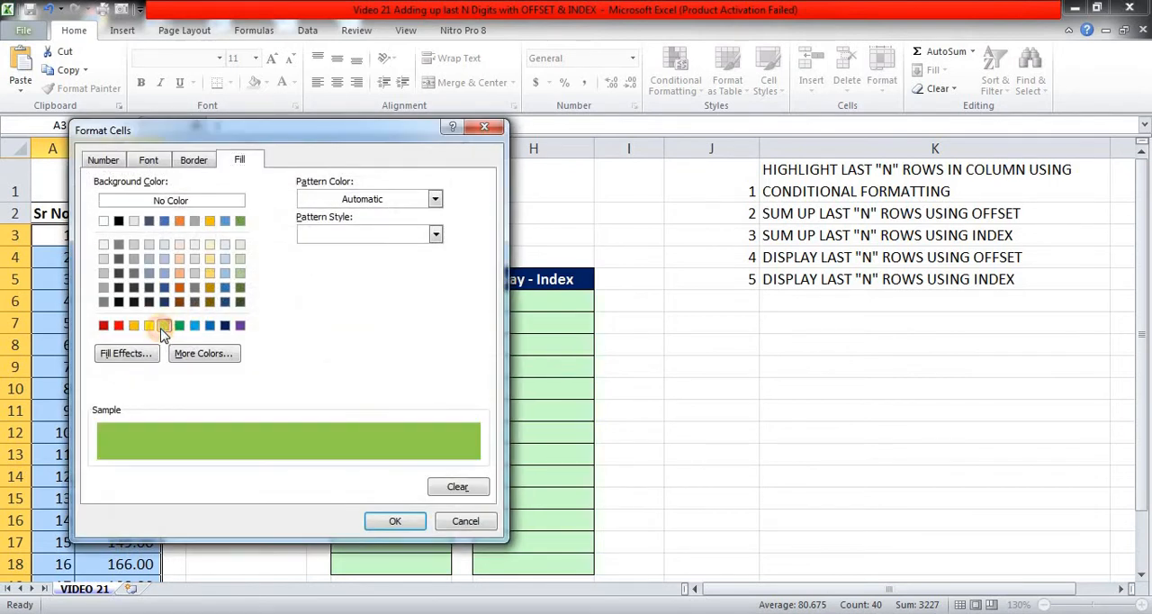
pyautogui.click(404, 522)
pyautogui.click(281, 458)
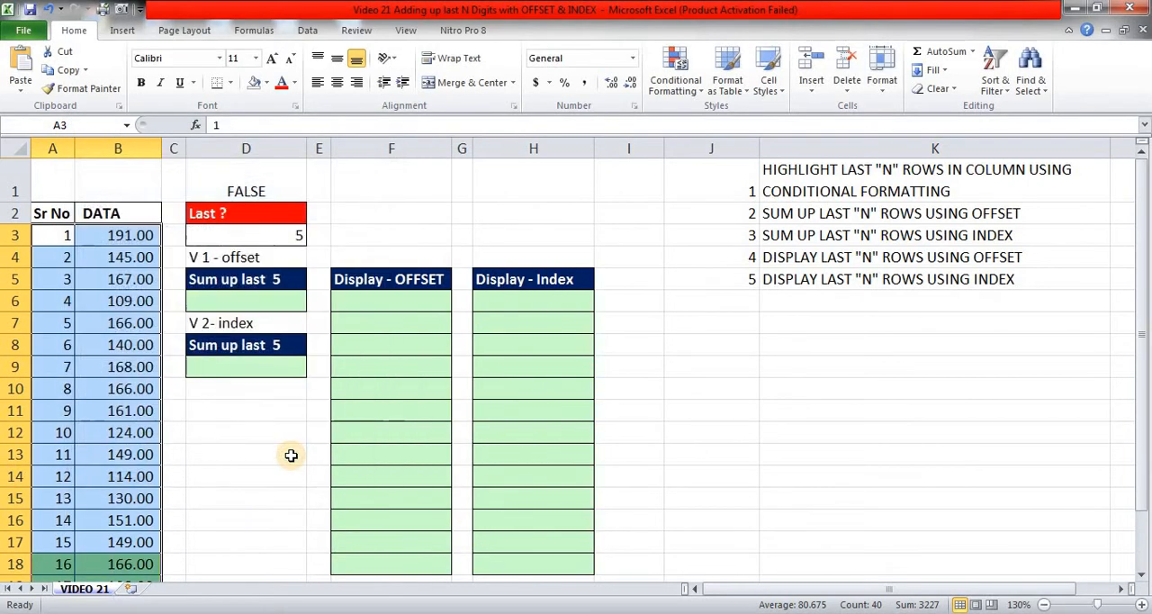
# Examine the highlighted rows A18:B22 at the end of the data.
pyautogui.scroll(-1, 290, 455)
pyautogui.click(224, 476)
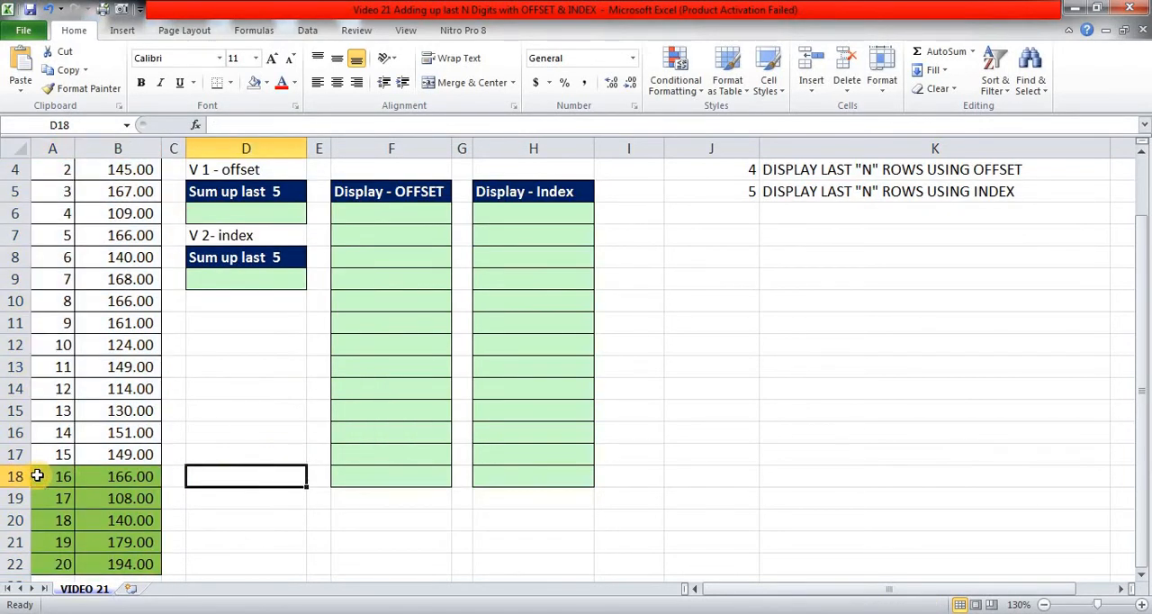
pyautogui.moveTo(67, 476); pyautogui.dragTo(107, 561)
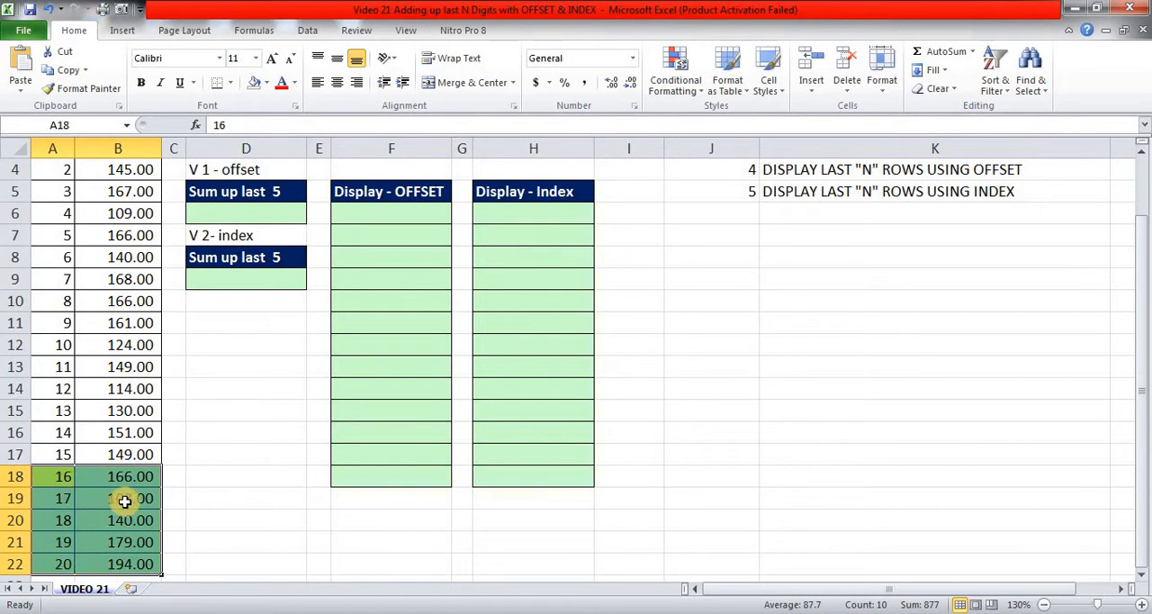
# Strike through the first task, the conditional formatting item in J1:K1.
pyautogui.scroll(1, 180, 482)
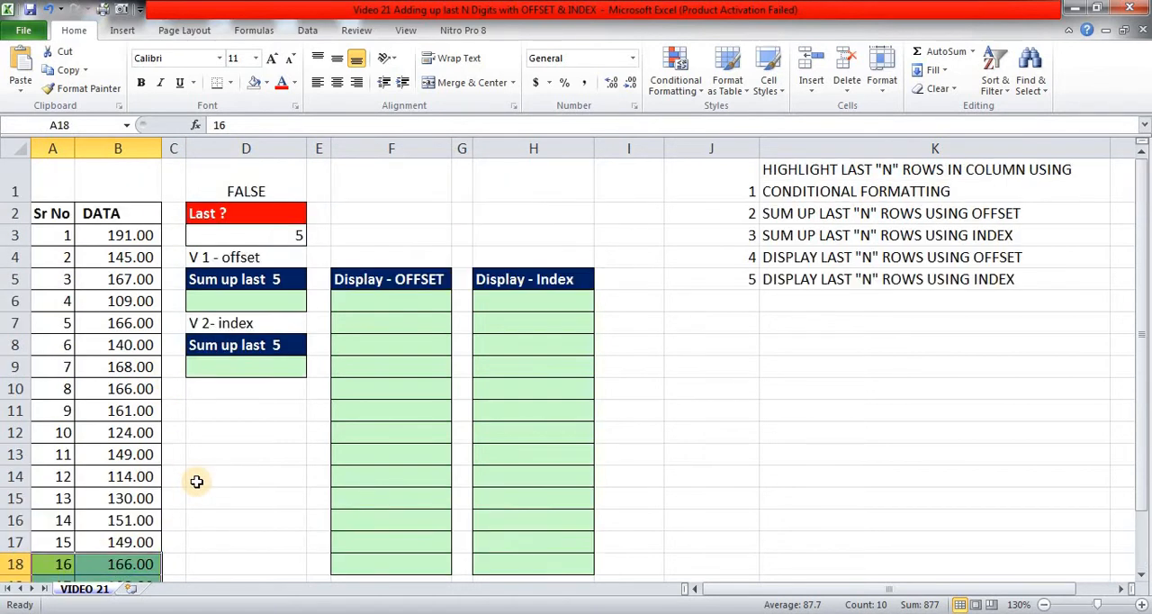
pyautogui.moveTo(725, 171); pyautogui.dragTo(811, 184)
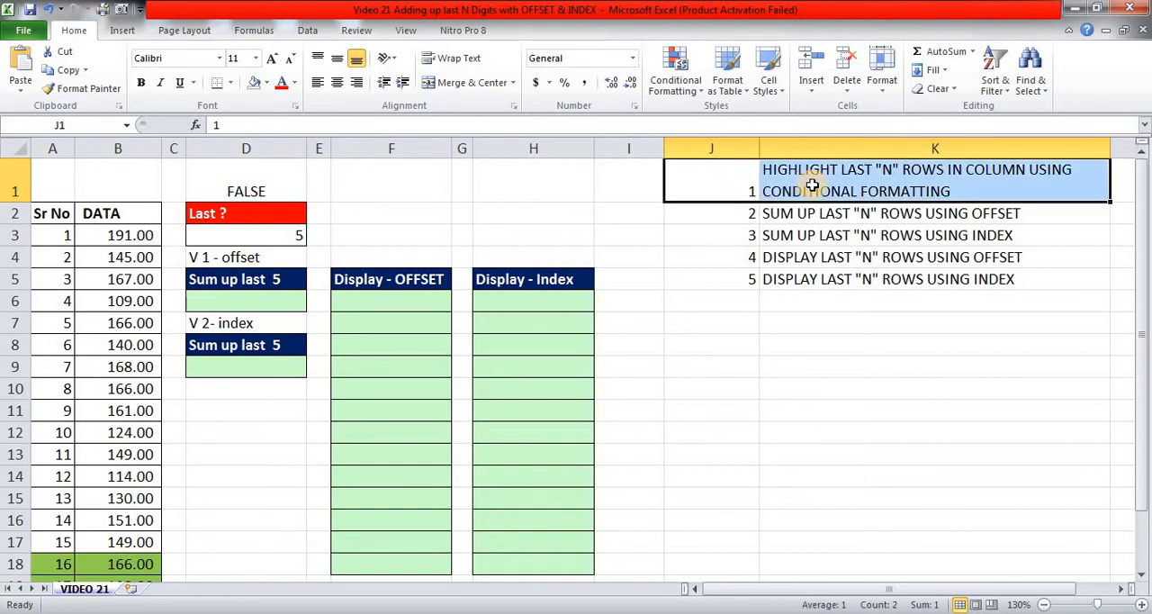
pyautogui.hotkey('ctrl', '5')
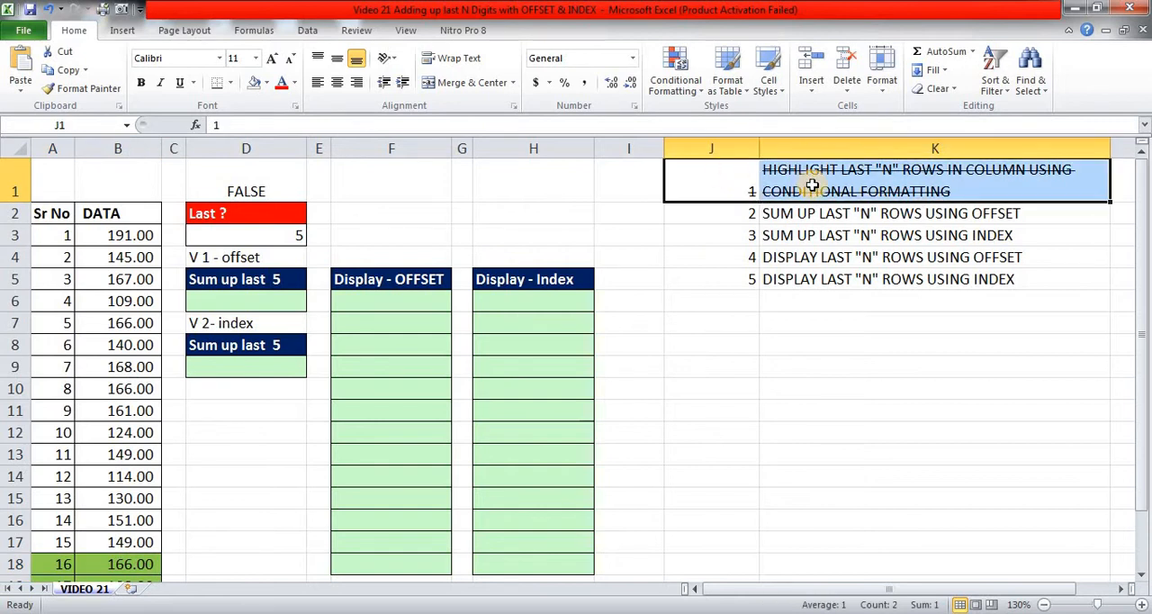
# Set the Last ? value in D3 to 8 to test the highlighting.
pyautogui.press('Left')
pyautogui.press('Left')
pyautogui.press('Left')
pyautogui.press('Left')
pyautogui.press('Left')
pyautogui.press('Left')
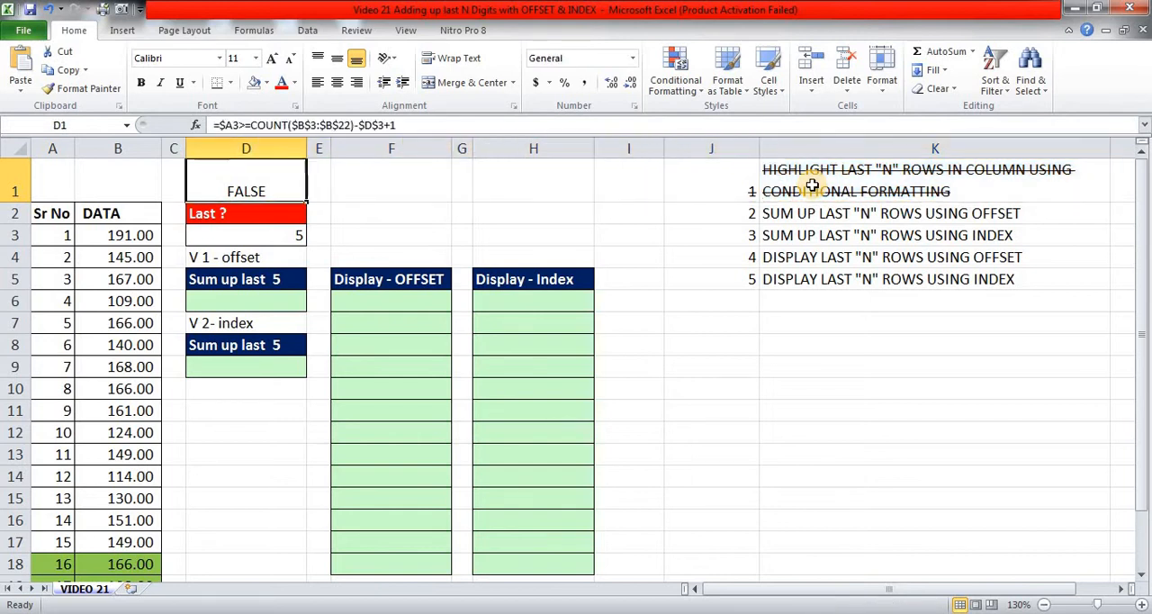
pyautogui.press('Down')
pyautogui.press('Down')
pyautogui.write('8')
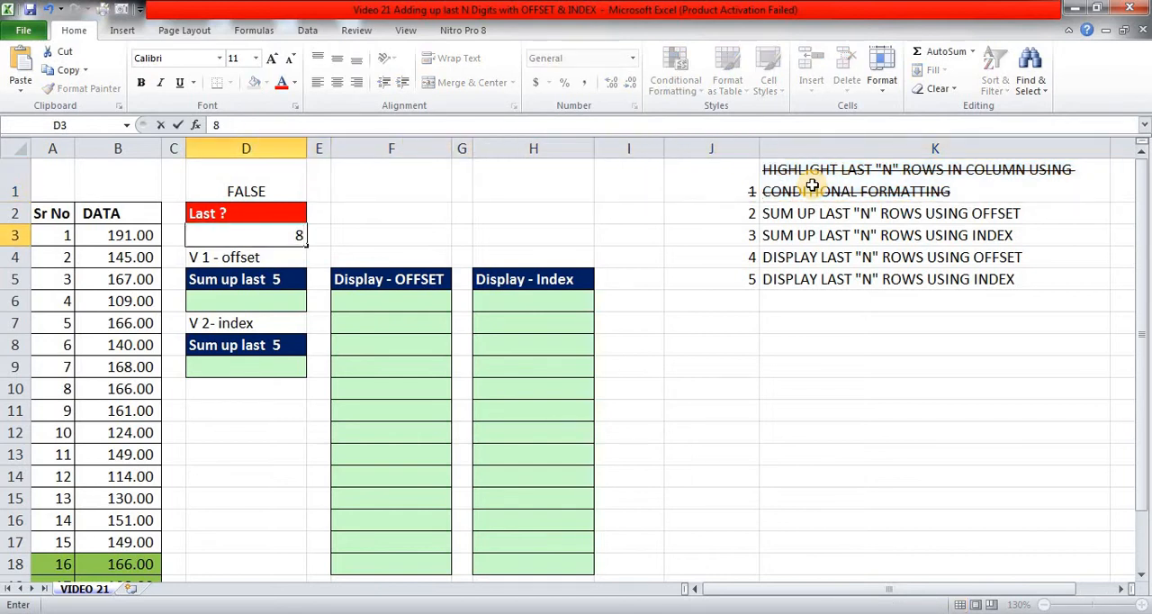
pyautogui.press('Return')
pyautogui.press('Up')
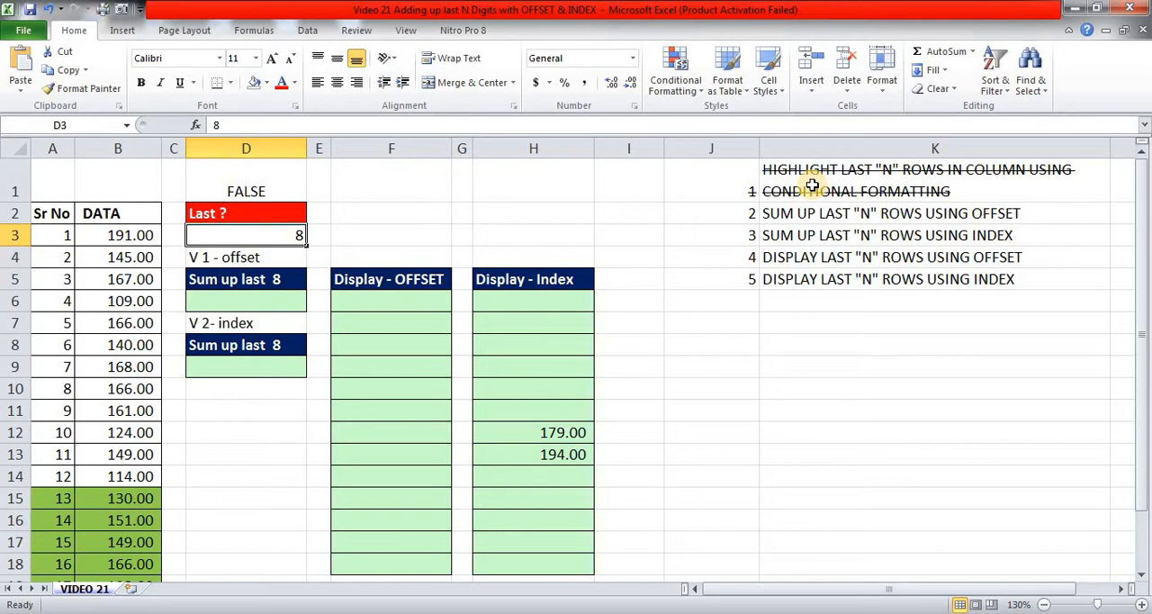
# Clear the Last ? value in D3 and set it to 5.
pyautogui.press('Delete')
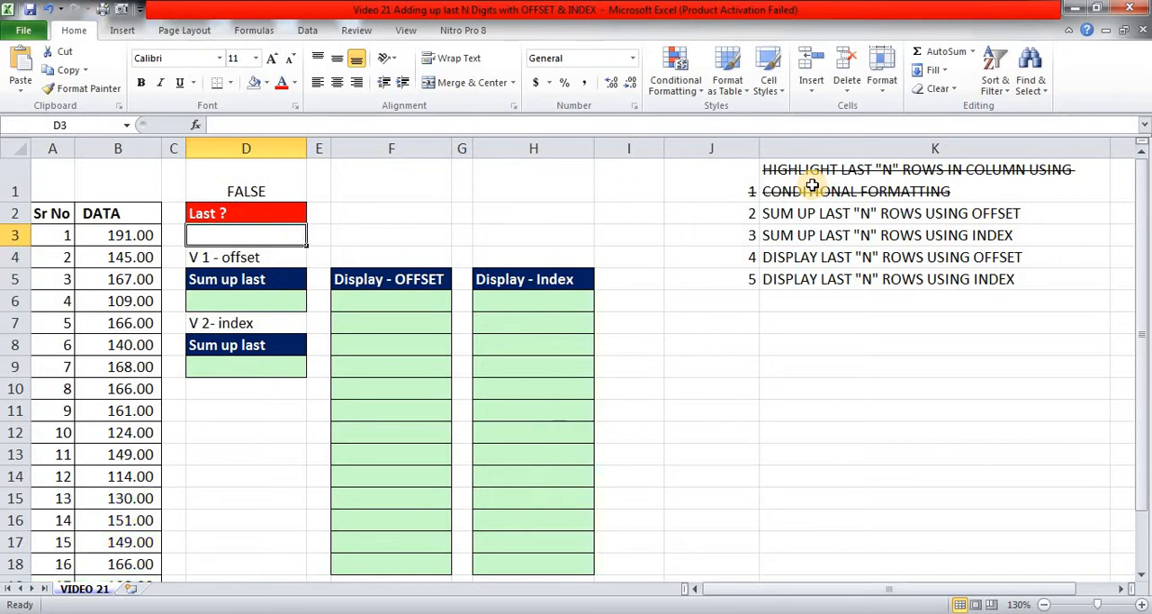
pyautogui.write('5')
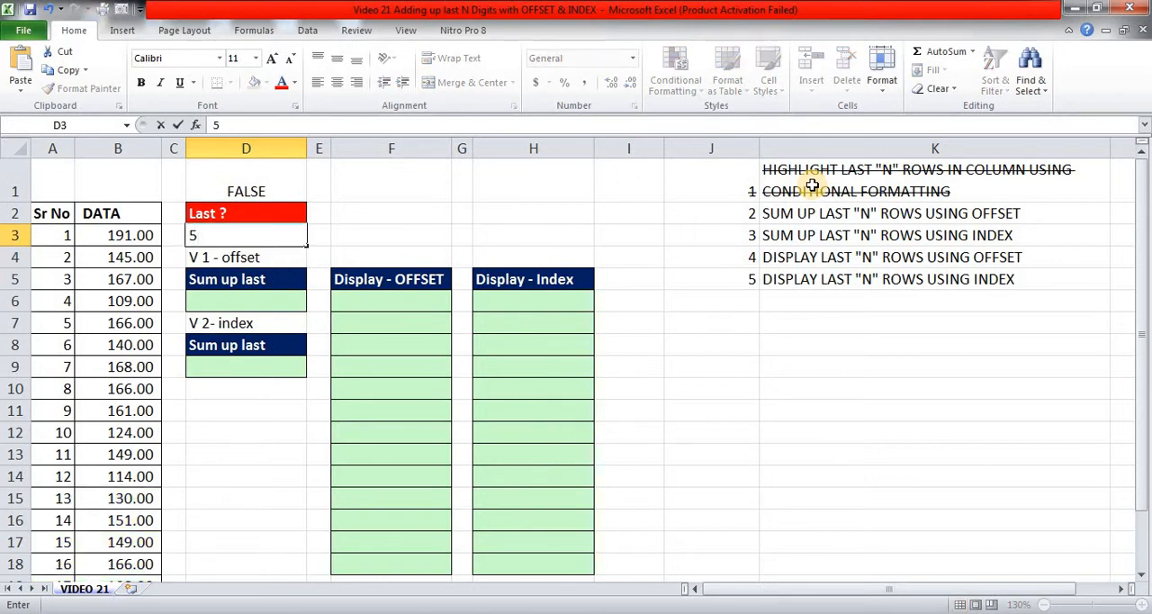
pyautogui.press('Return')
pyautogui.press('Right')
pyautogui.press('Down')
pyautogui.press('Down')
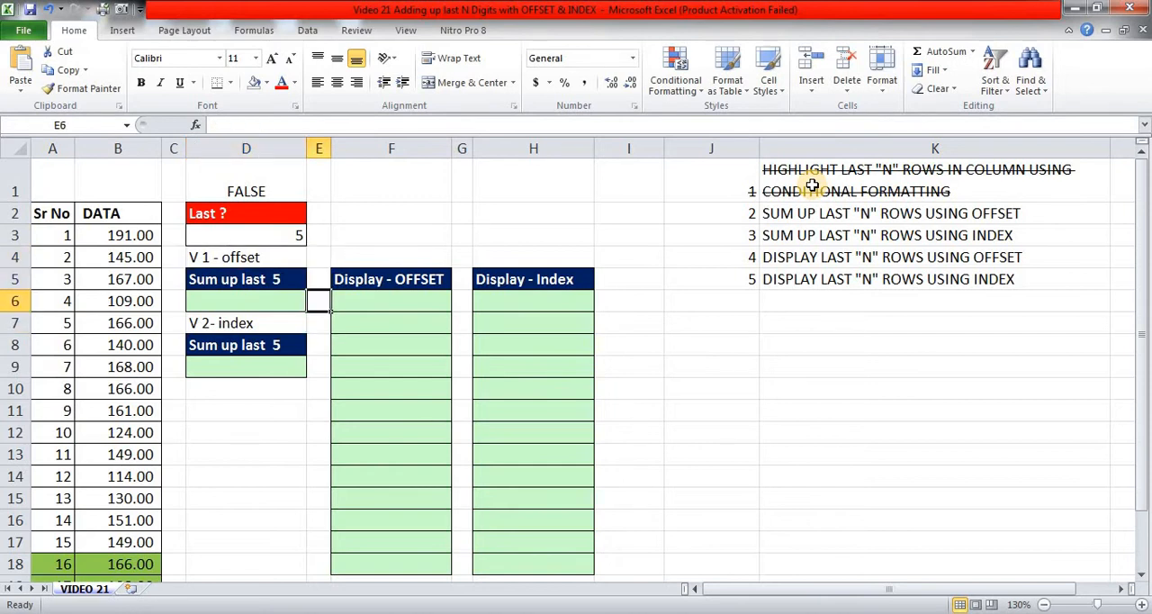
pyautogui.press('Right')
pyautogui.hotkey('shift', 'Right')
pyautogui.hotkey('shift', 'Down')
pyautogui.hotkey('shift', 'Down')
pyautogui.hotkey('shift', 'Down')
pyautogui.hotkey('shift', 'Down')
pyautogui.hotkey('shift', 'Down')
pyautogui.hotkey('shift', 'Down')
pyautogui.hotkey('shift', 'Down')
pyautogui.hotkey('shift', 'Down')
pyautogui.hotkey('shift', 'Down')
pyautogui.hotkey('shift', 'Down')
pyautogui.hotkey('shift', 'Down')
pyautogui.hotkey('shift', 'Down')
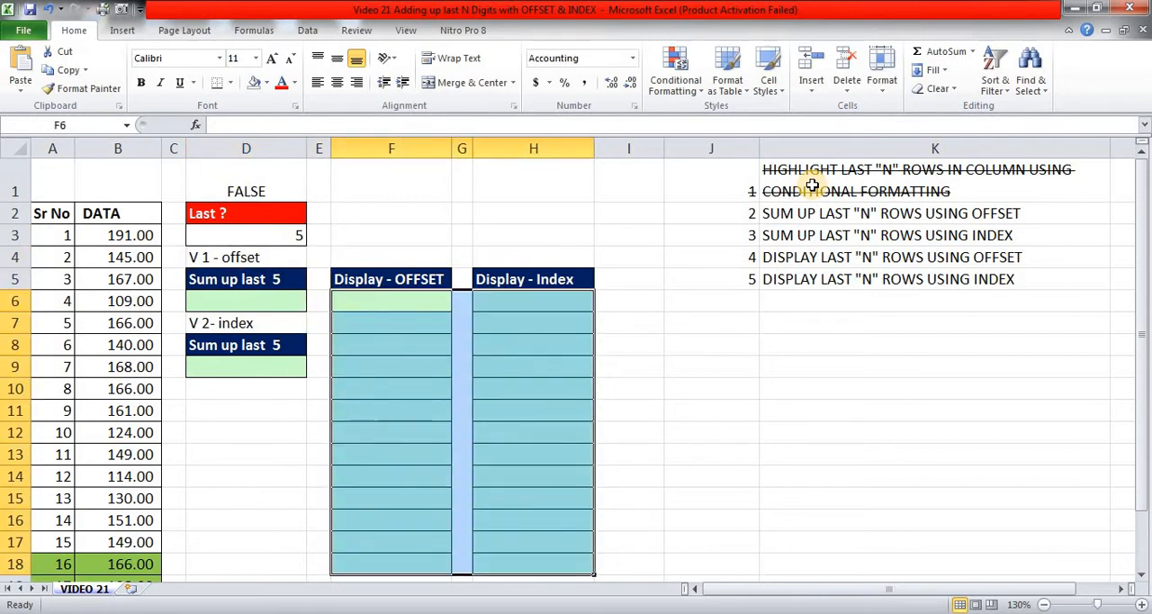
# Start an OFFSET formula in D6 with its function arguments dialog, using header cell B2 as the reference.
pyautogui.press('Left')
pyautogui.press('Left')
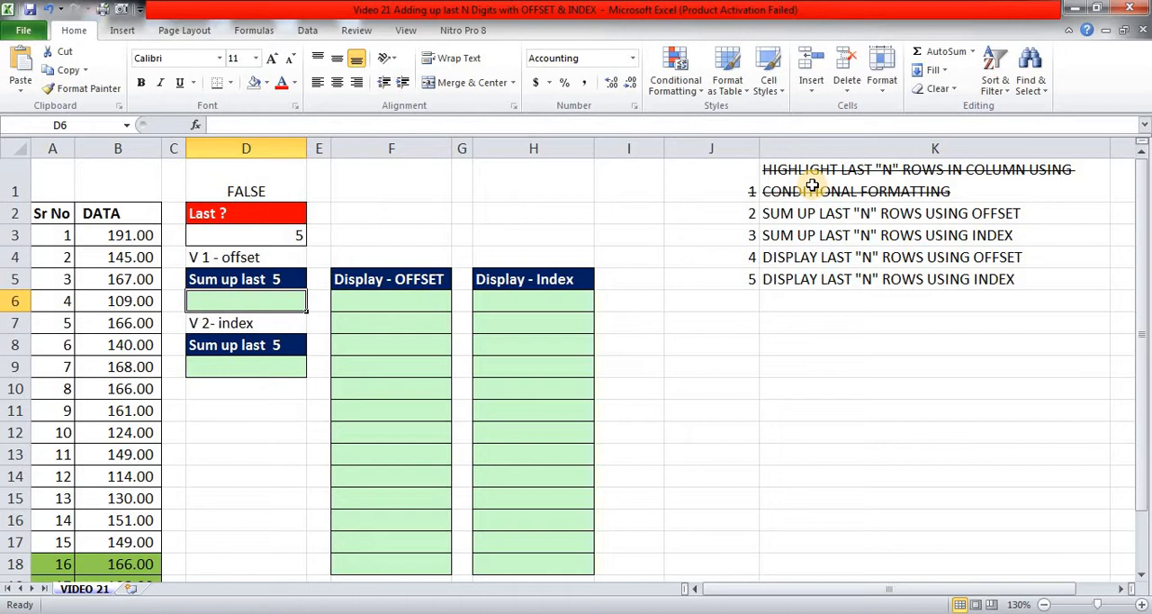
pyautogui.write('=O')
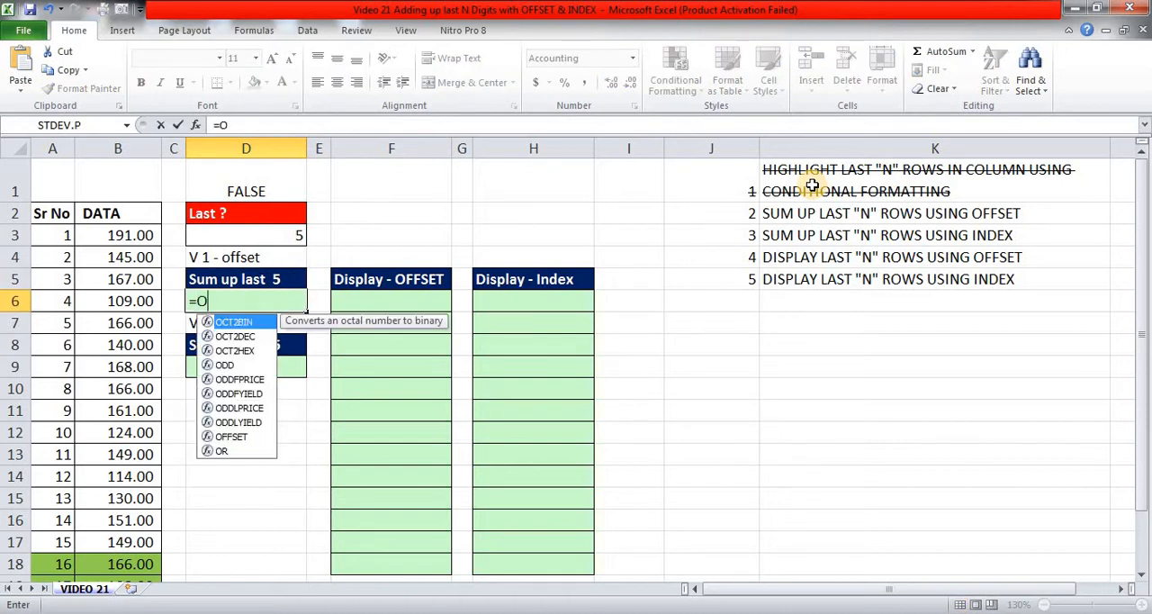
pyautogui.write('FF')
pyautogui.press('Tab')
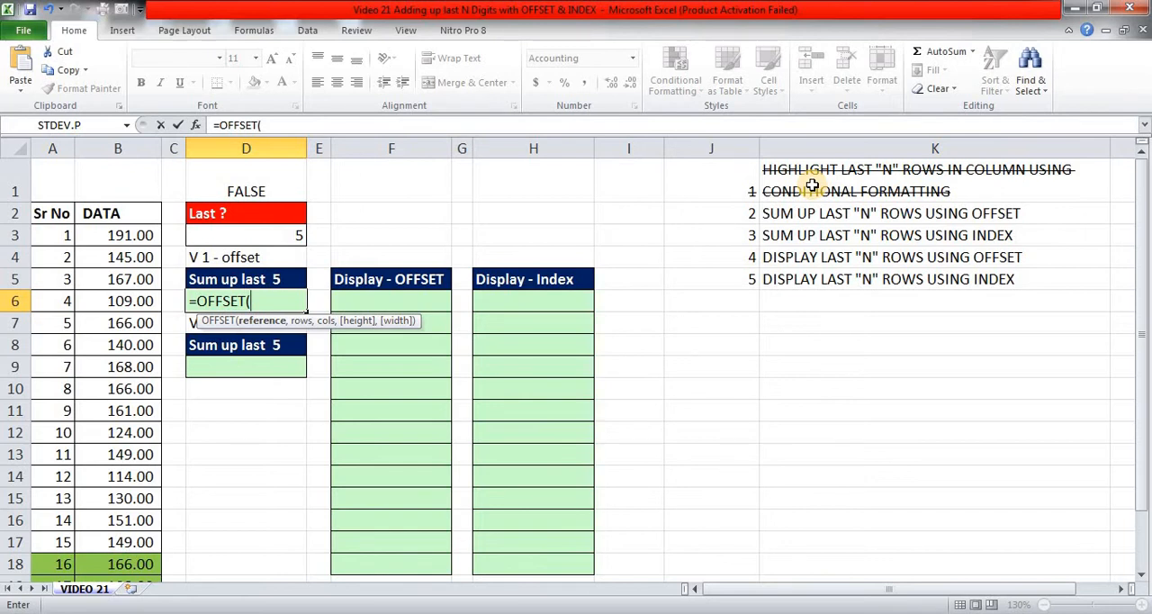
pyautogui.hotkey('ctrl', 'a')
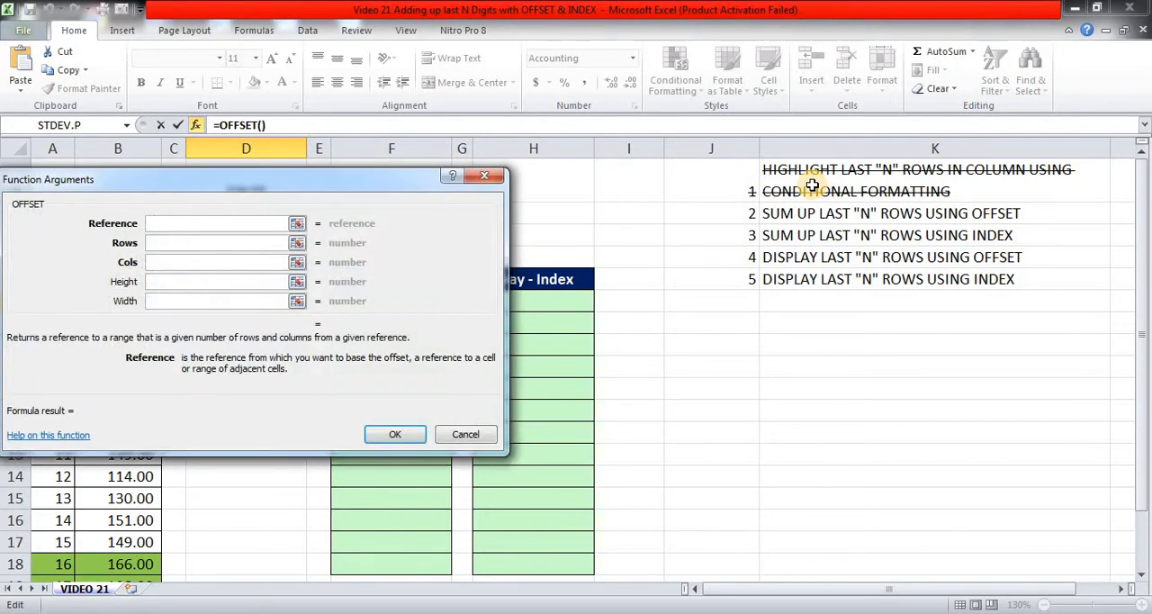
pyautogui.moveTo(366, 187); pyautogui.dragTo(860, 236)
pyautogui.click(150, 215)
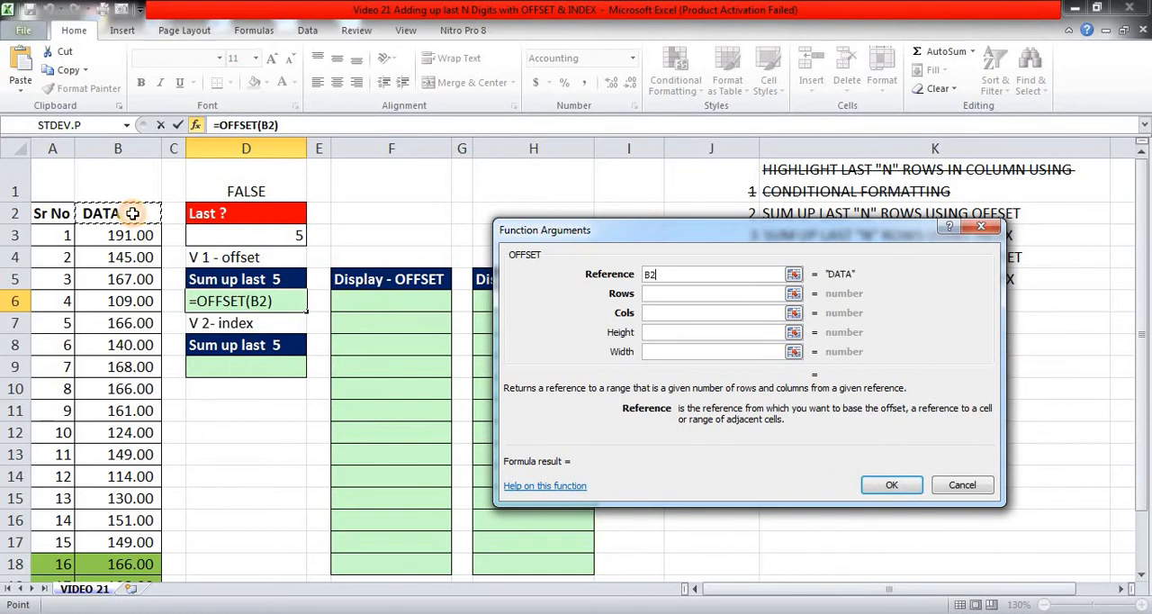
# Set the rows argument of the OFFSET function to COUNT(B3:B22).
pyautogui.press('Tab')
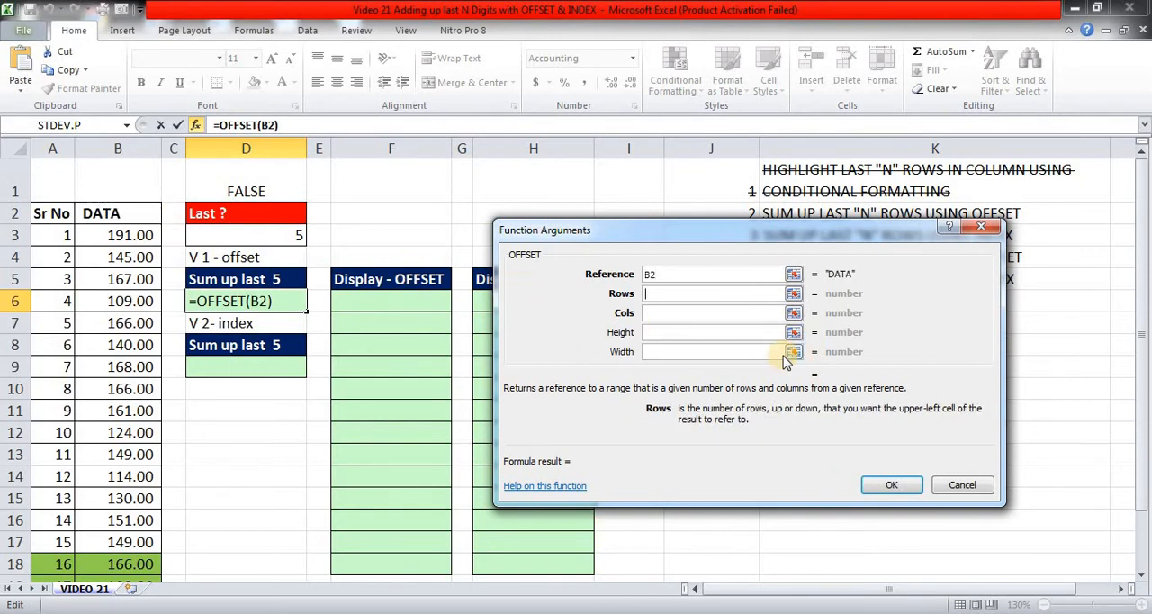
pyautogui.write('count(')
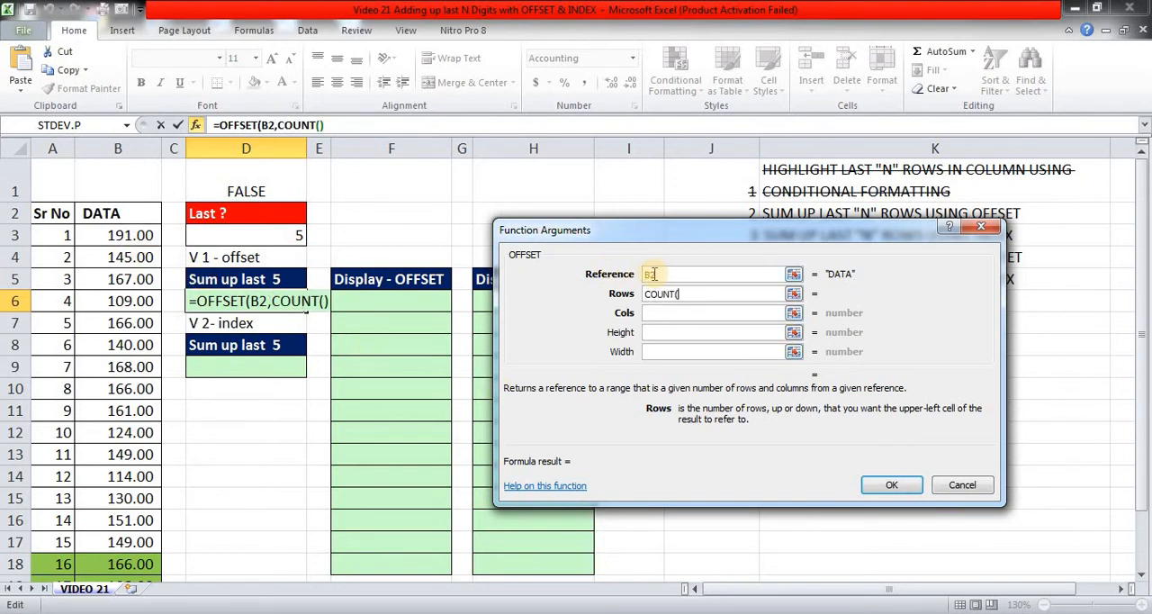
pyautogui.click(131, 235)
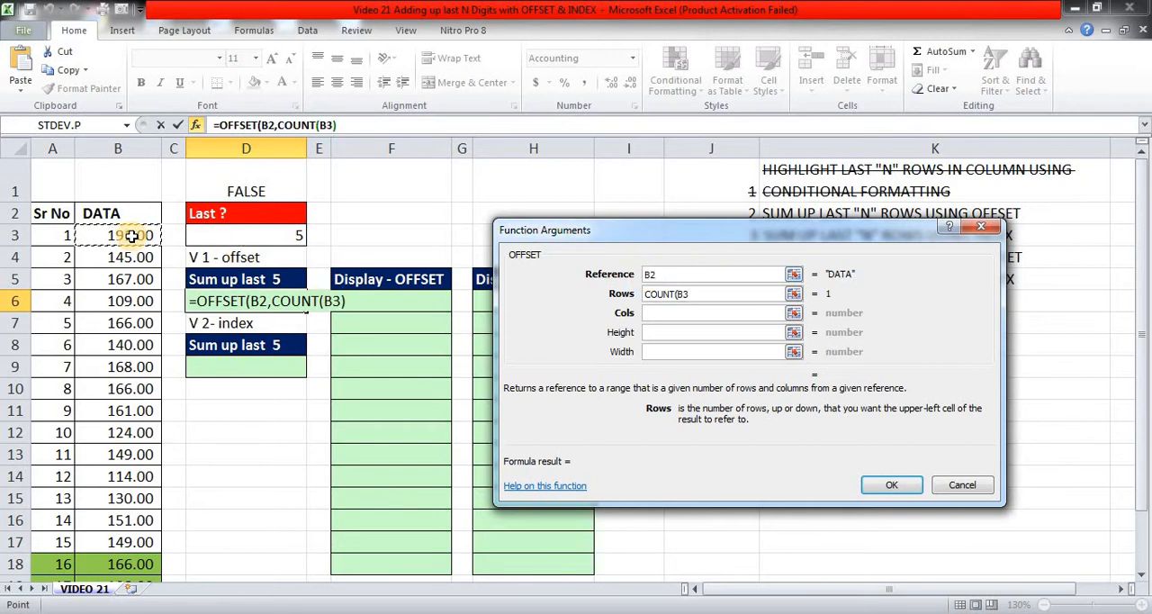
pyautogui.hotkey('ctrl', 'shift', 'Down')
pyautogui.write(')')
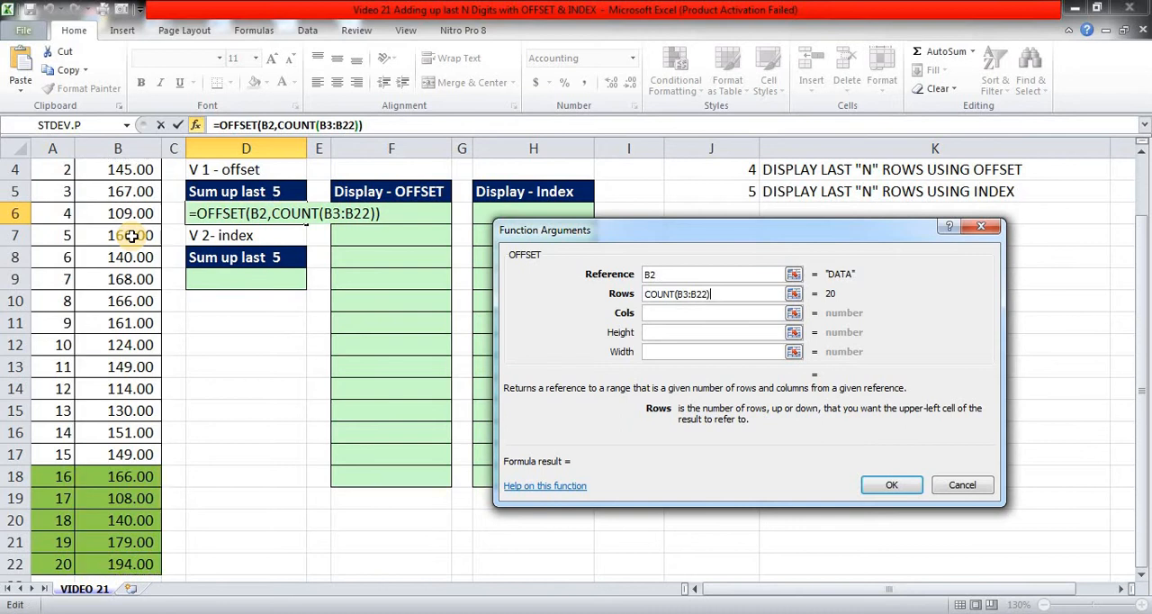
# Set the OFFSET function's cols argument to 0 and its height argument to -D3.
pyautogui.press('Tab')
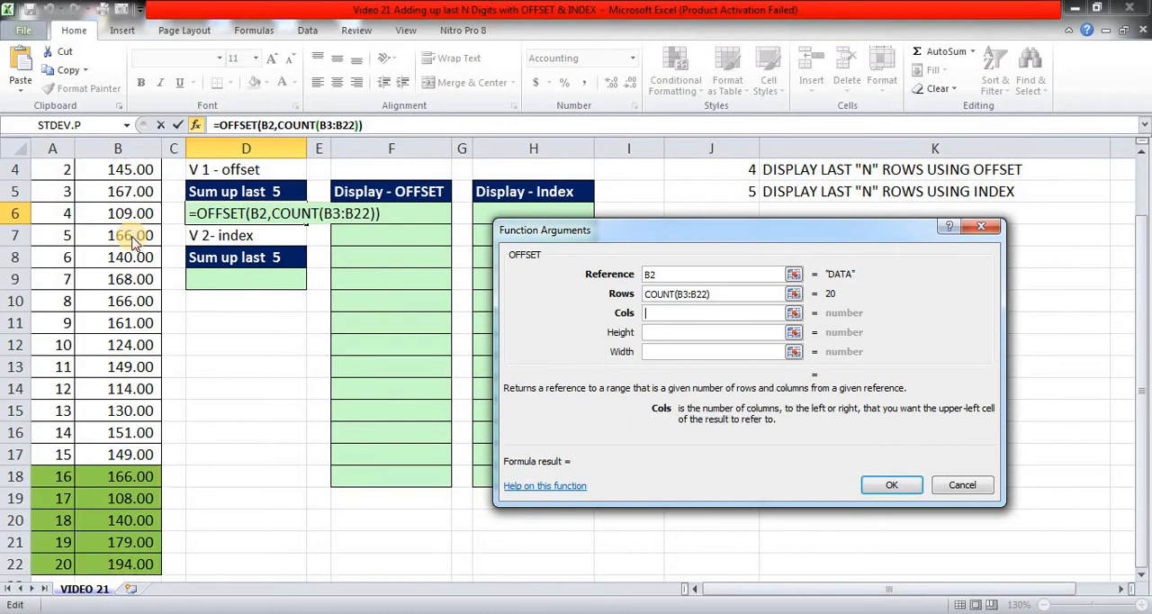
pyautogui.write('0')
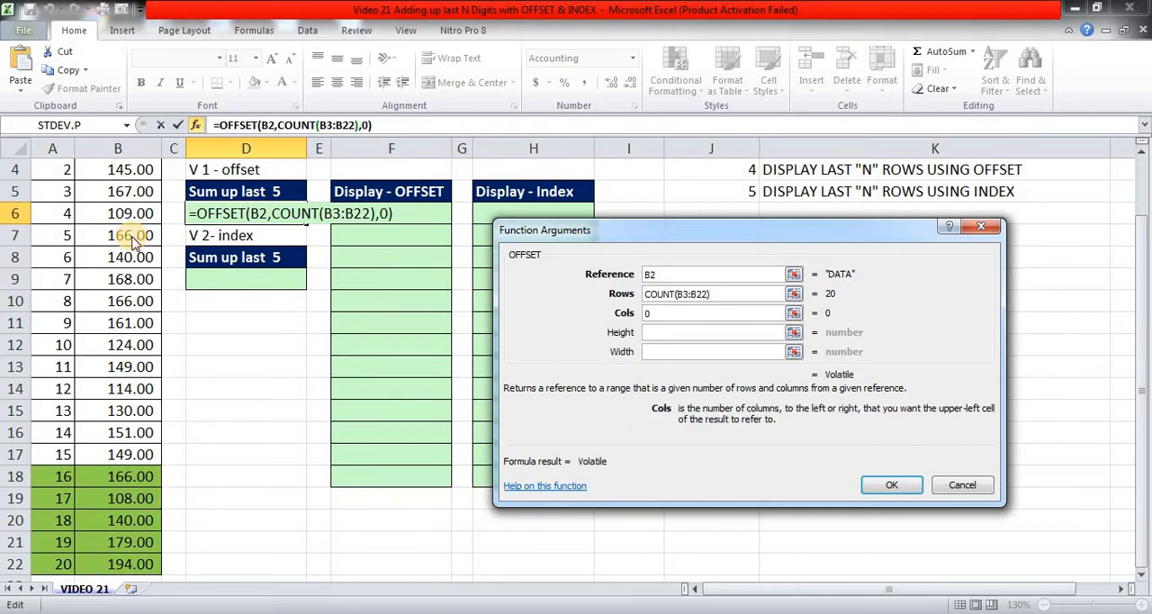
pyautogui.press('Tab')
pyautogui.write('-')
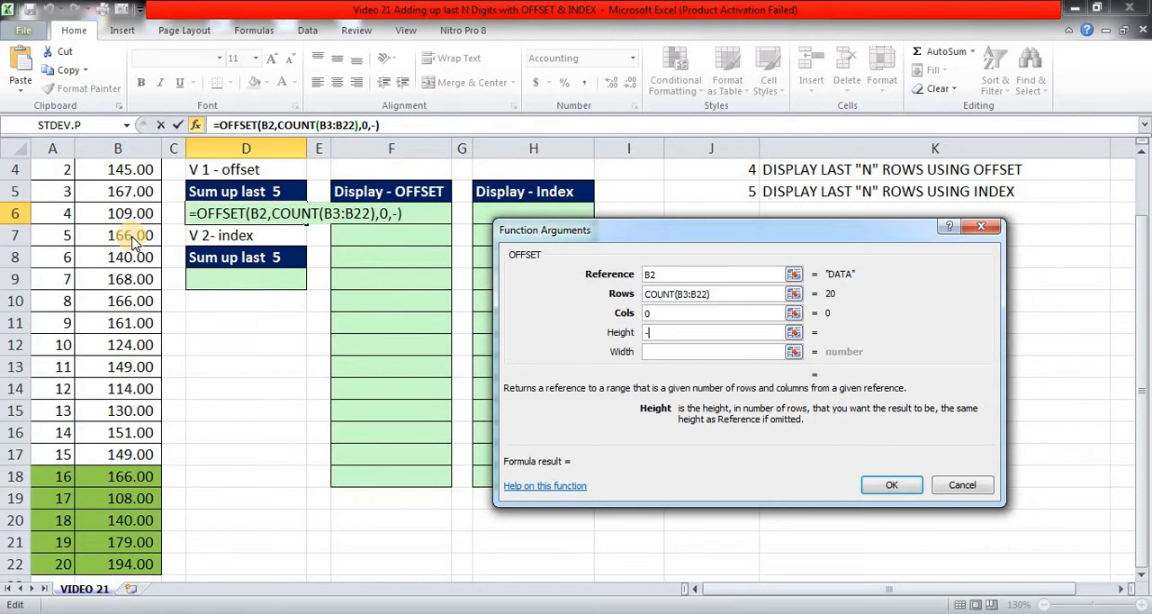
pyautogui.scroll(1, 670, 335)
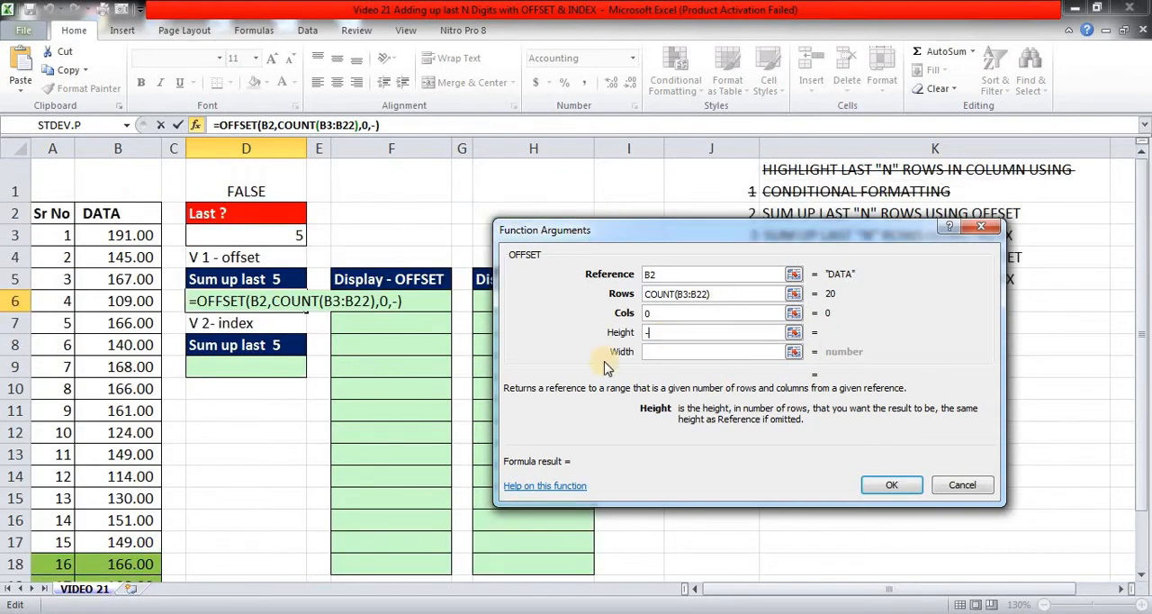
pyautogui.click(282, 235)
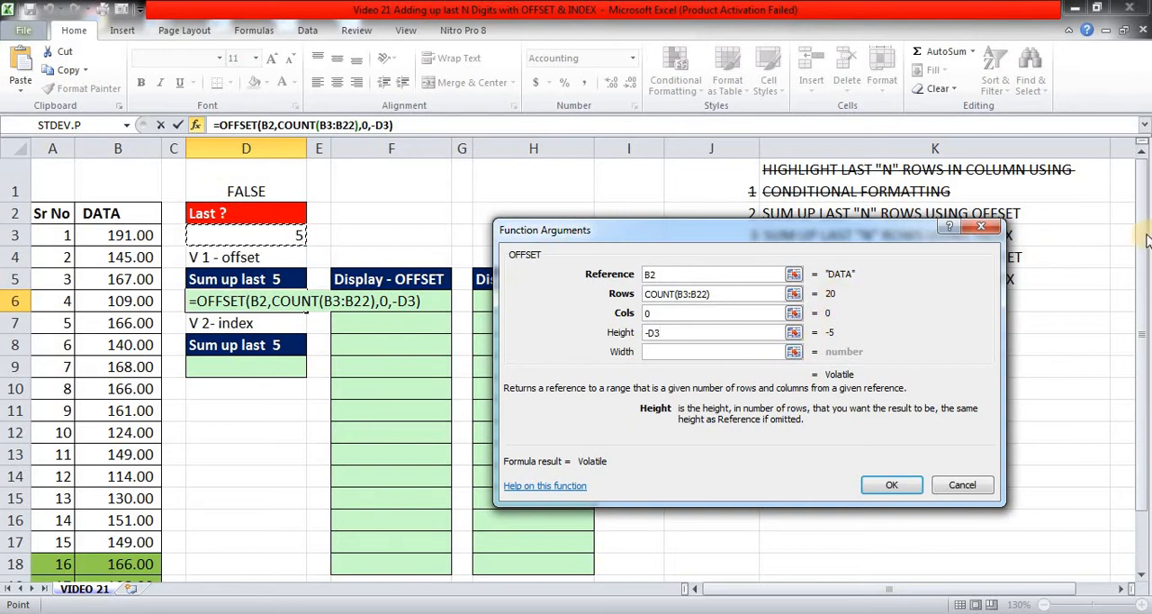
pyautogui.moveTo(1142, 239); pyautogui.dragTo(1142, 258)
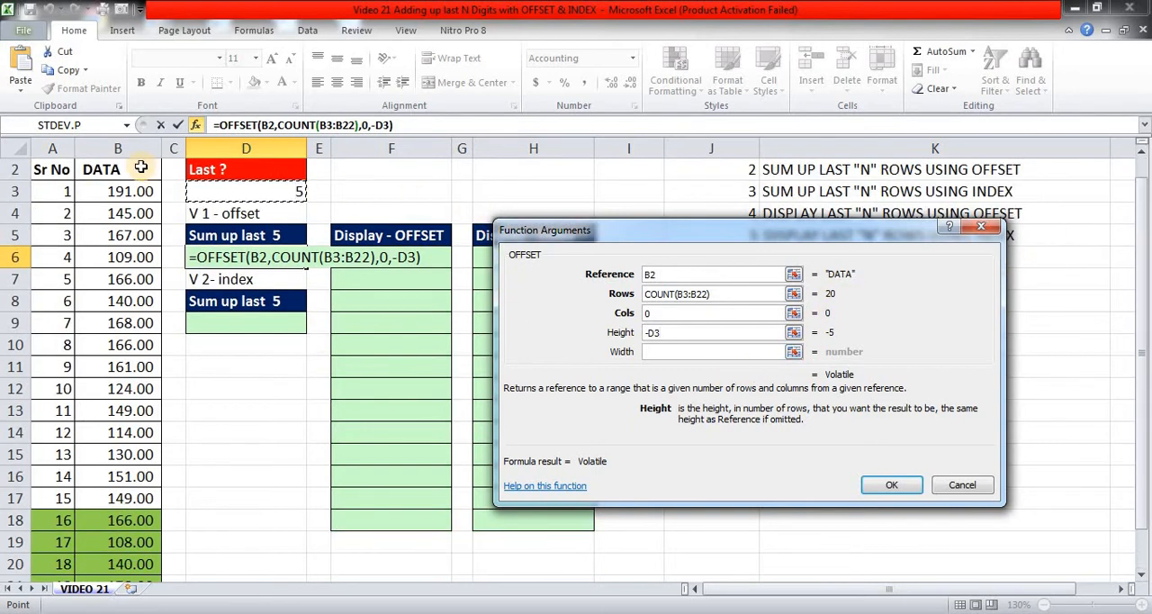
pyautogui.moveTo(1143, 297); pyautogui.dragTo(1128, 498)
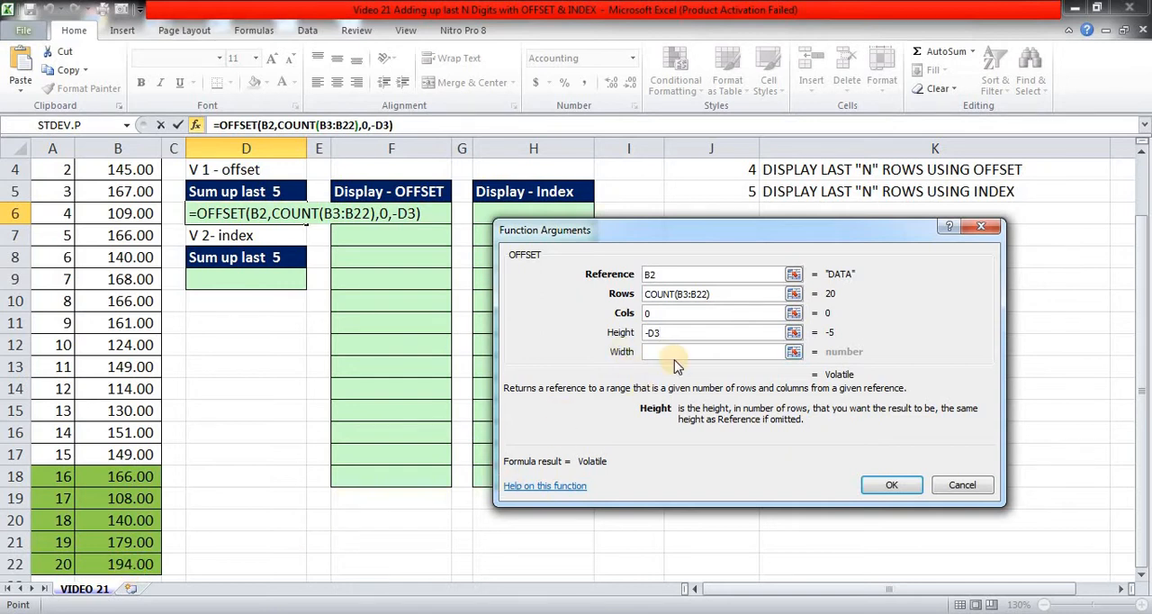
# Replace the OFFSET height argument with 1, set the width to 1, and enter the formula in D6.
pyautogui.press('BackSpace')
pyautogui.press('BackSpace')
pyautogui.press('BackSpace')
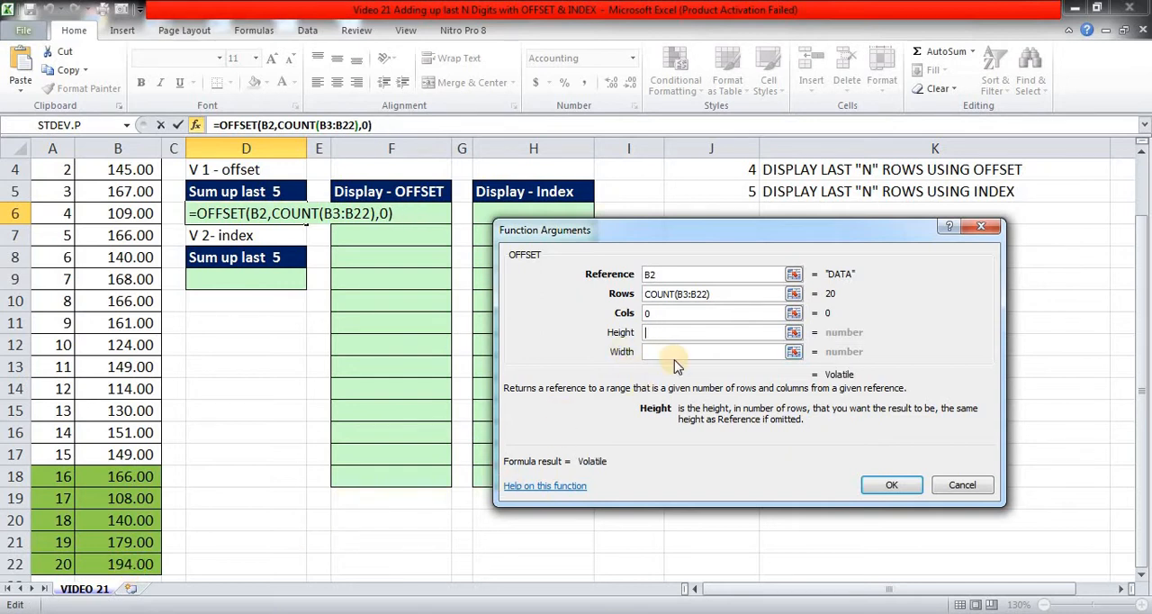
pyautogui.write('1')
pyautogui.press('Tab')
pyautogui.write('1')
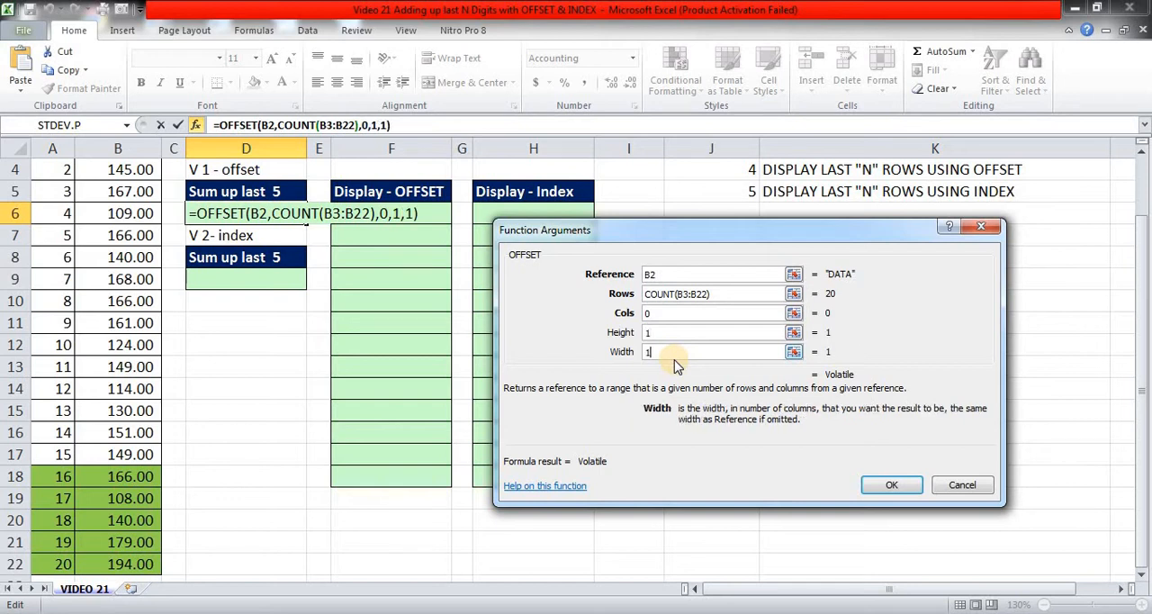
pyautogui.press('Return')
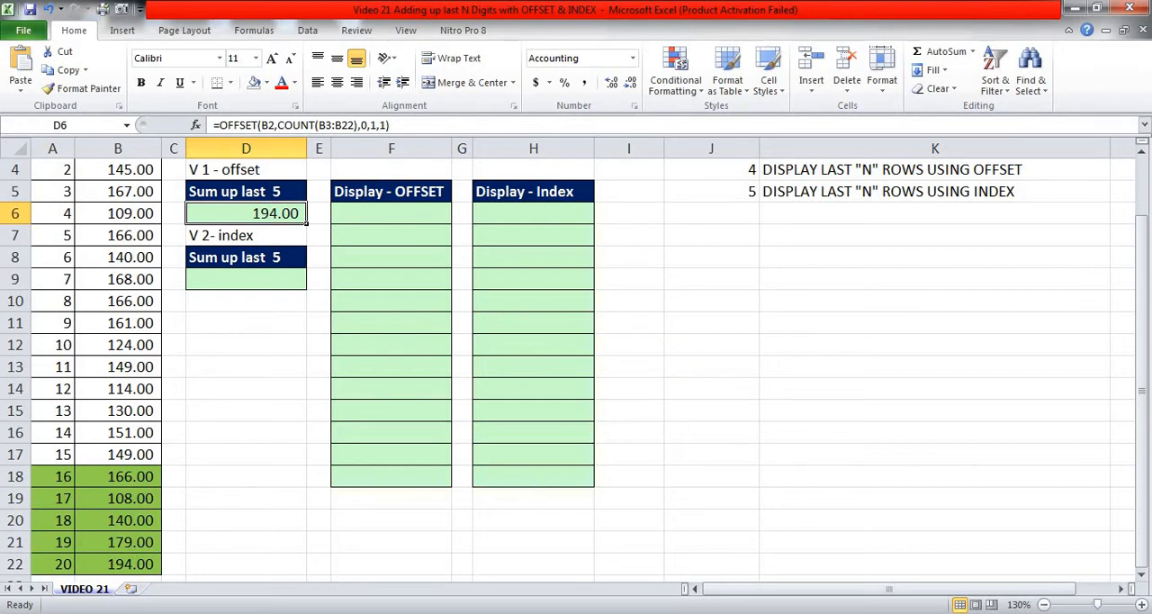
# Change the height argument of the OFFSET formula in D6 to -D3, after checking the last five data values in B18:B22.
pyautogui.click(124, 564)
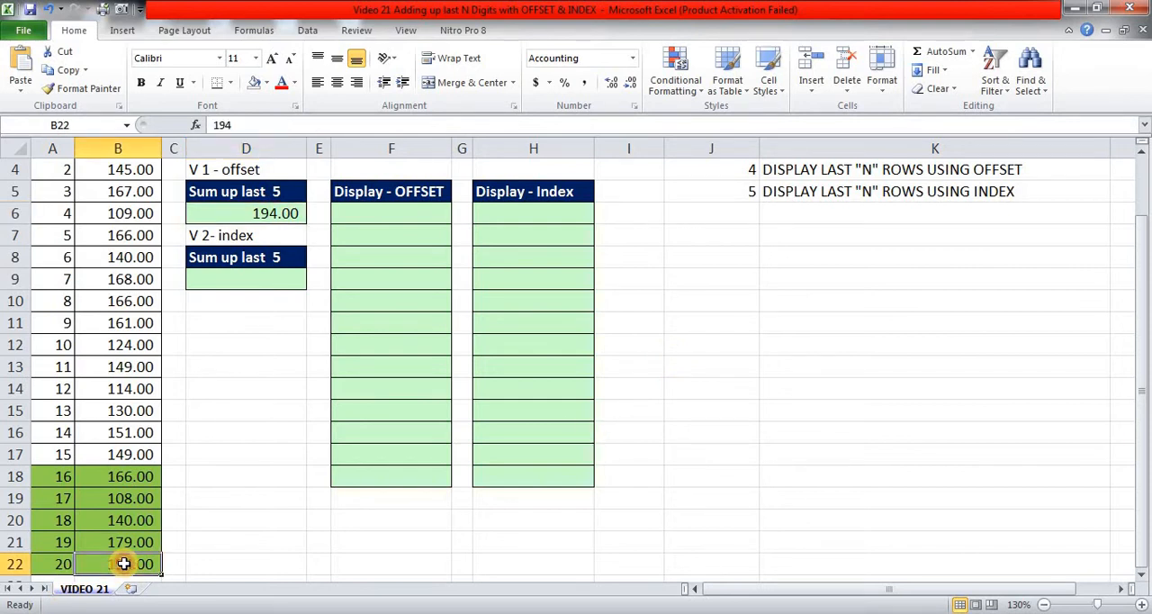
pyautogui.click(133, 477)
pyautogui.moveTo(134, 477); pyautogui.dragTo(133, 564)
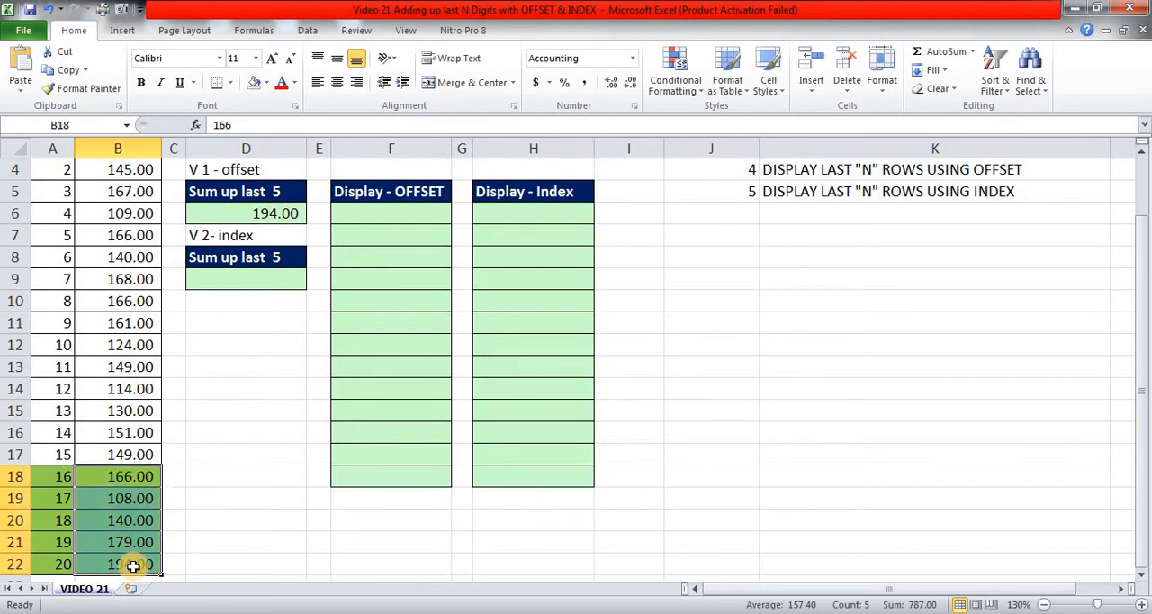
pyautogui.scroll(1, 133, 566)
pyautogui.click(301, 304)
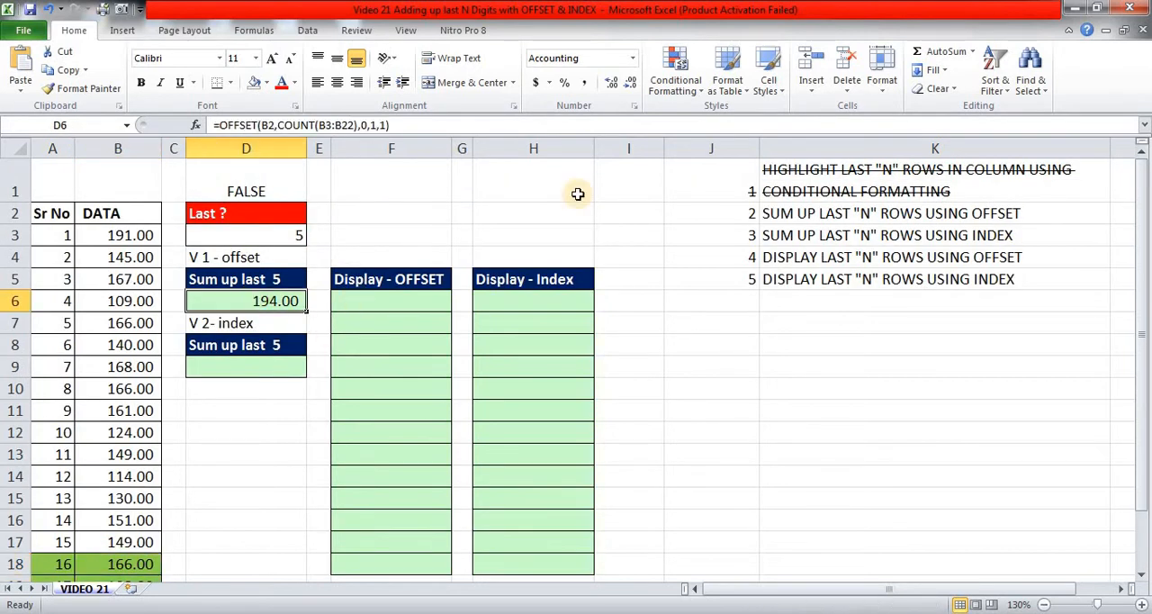
pyautogui.click(378, 125)
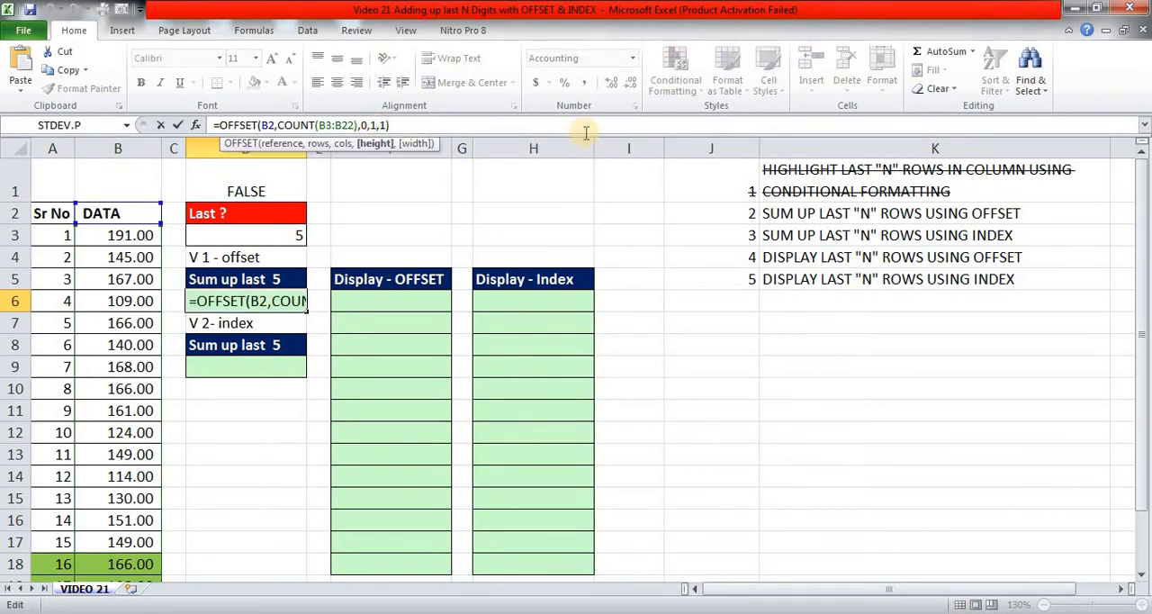
pyautogui.press('BackSpace')
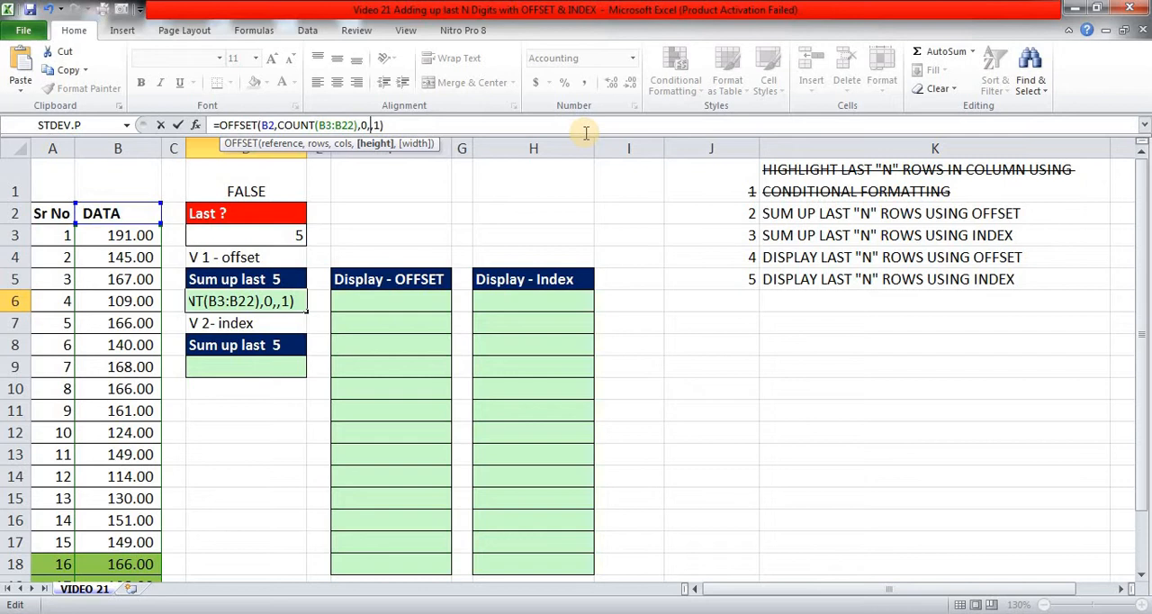
pyautogui.write('-')
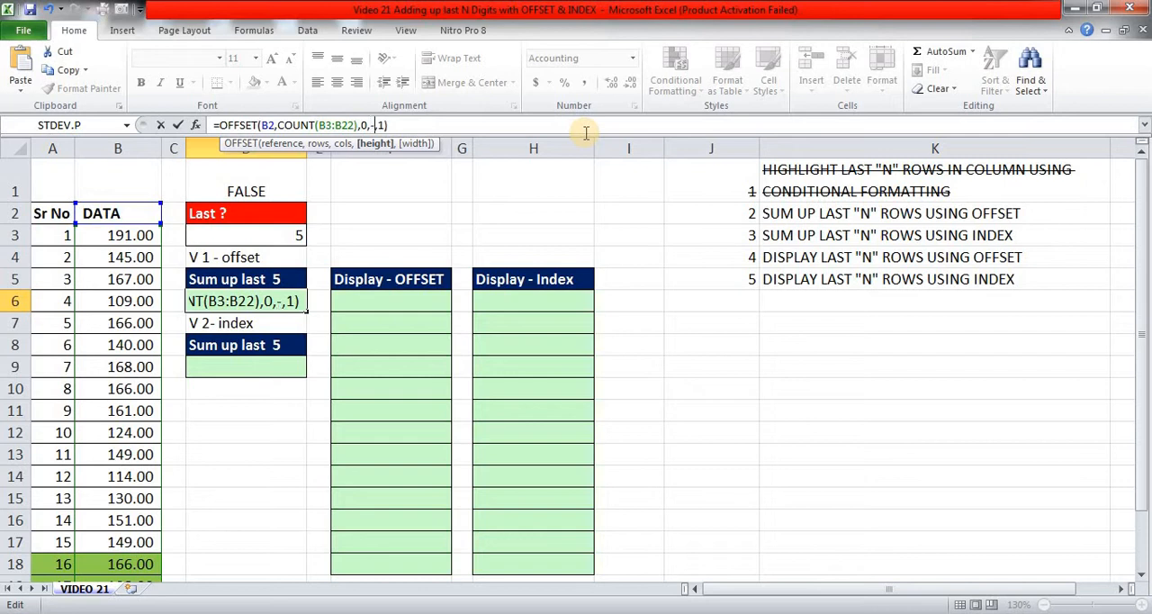
pyautogui.click(258, 235)
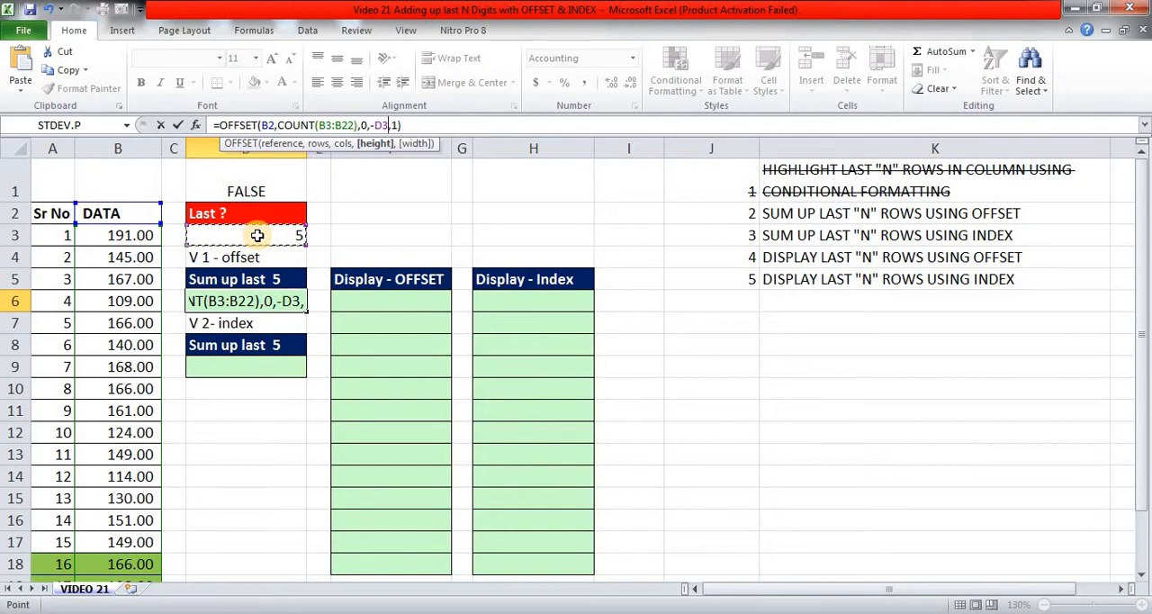
pyautogui.press('Return')
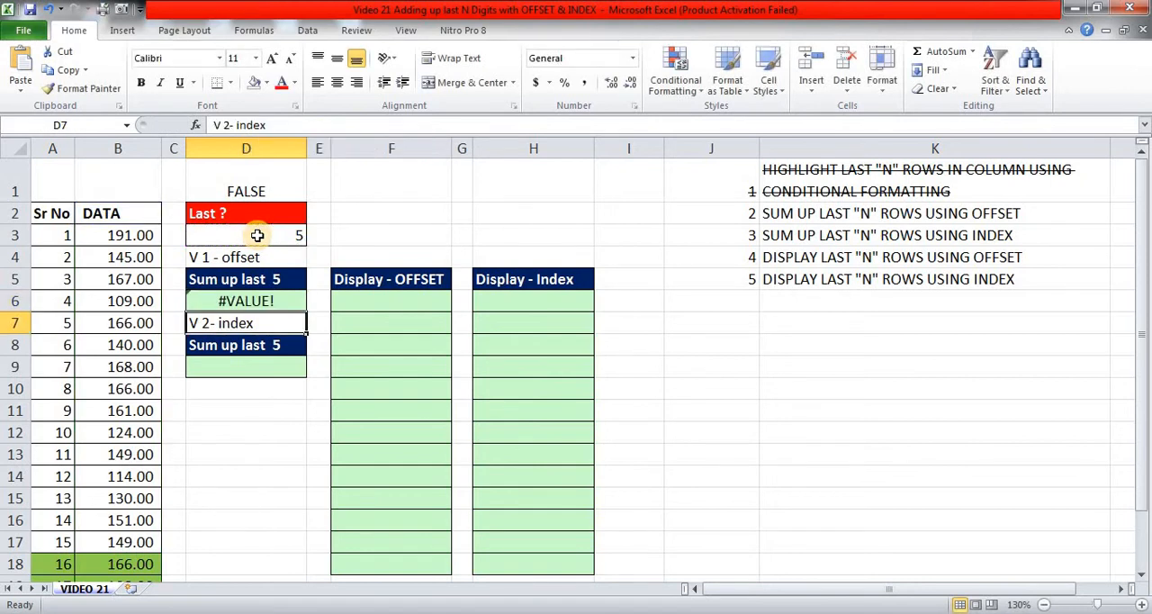
pyautogui.press('Up')
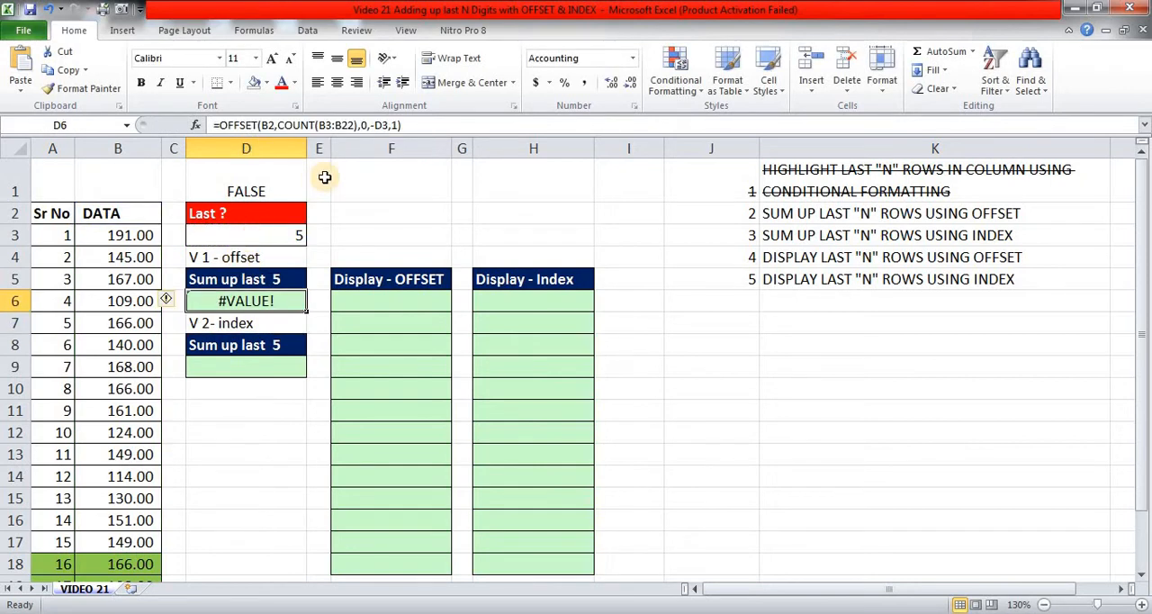
# Wrap the OFFSET formula in D6 in a SUM function to total the last rows.
pyautogui.scroll(-1, 316, 288)
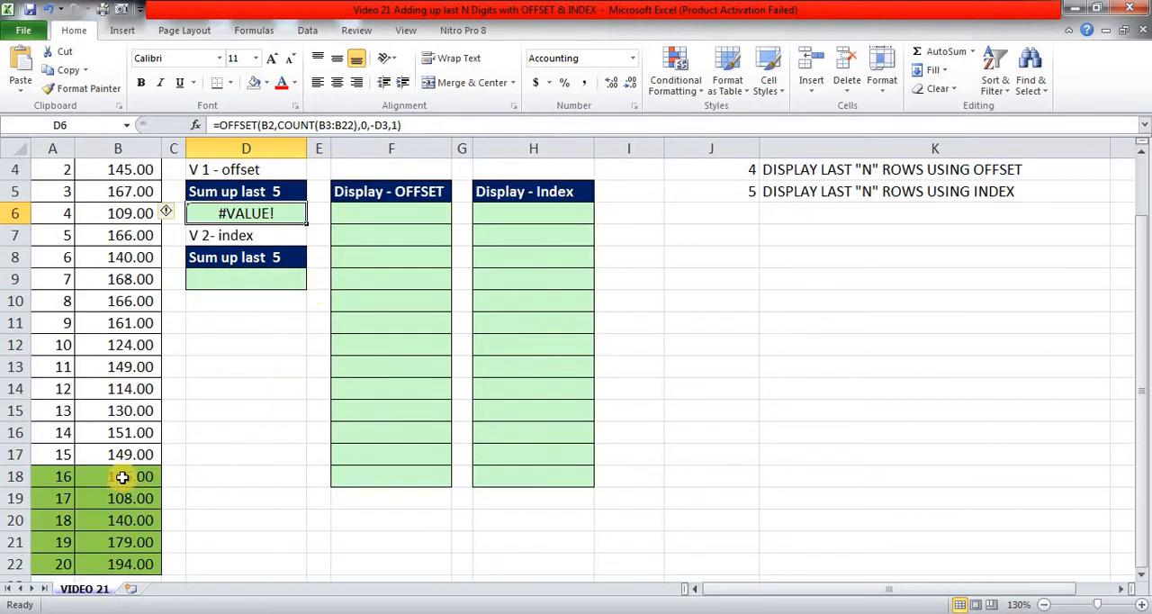
pyautogui.moveTo(126, 476); pyautogui.dragTo(127, 563)
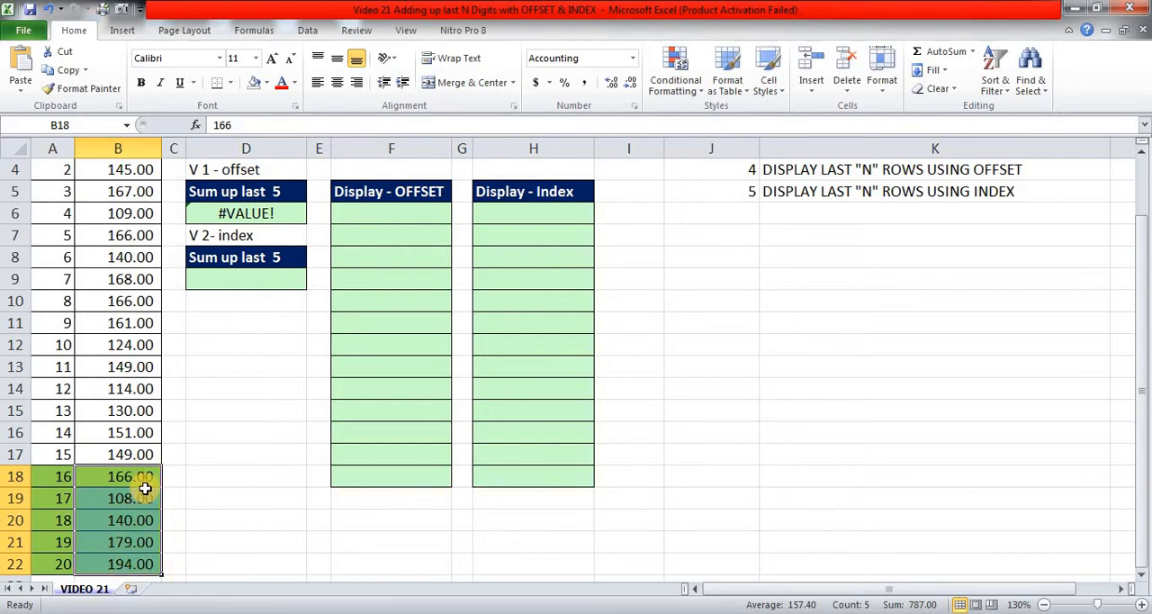
pyautogui.scroll(1, 144, 487)
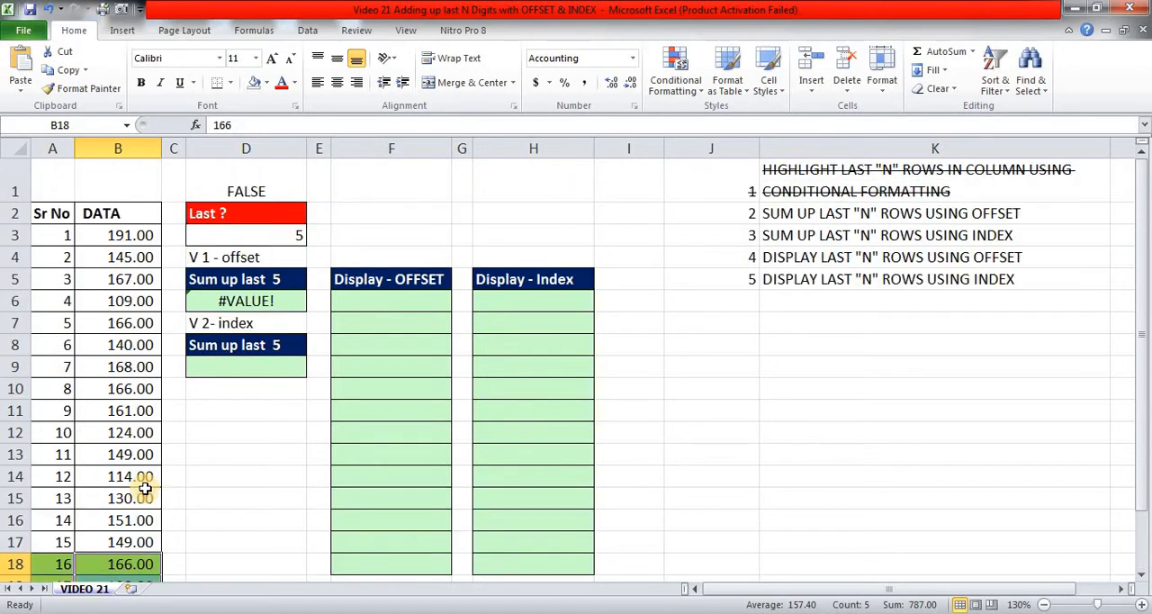
pyautogui.click(227, 297)
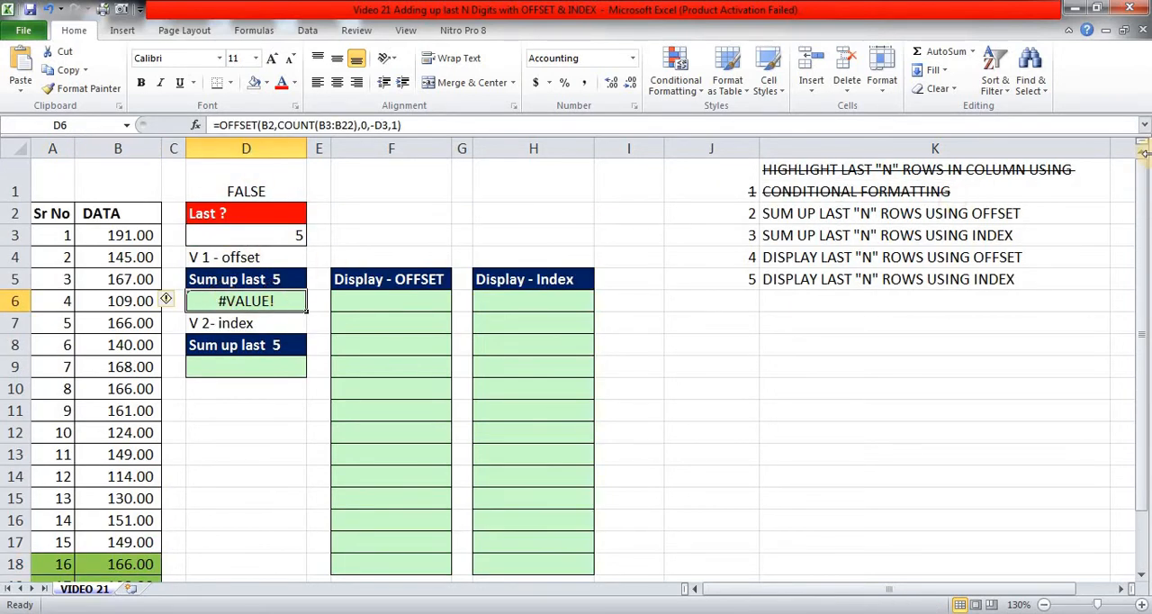
pyautogui.press('F2')
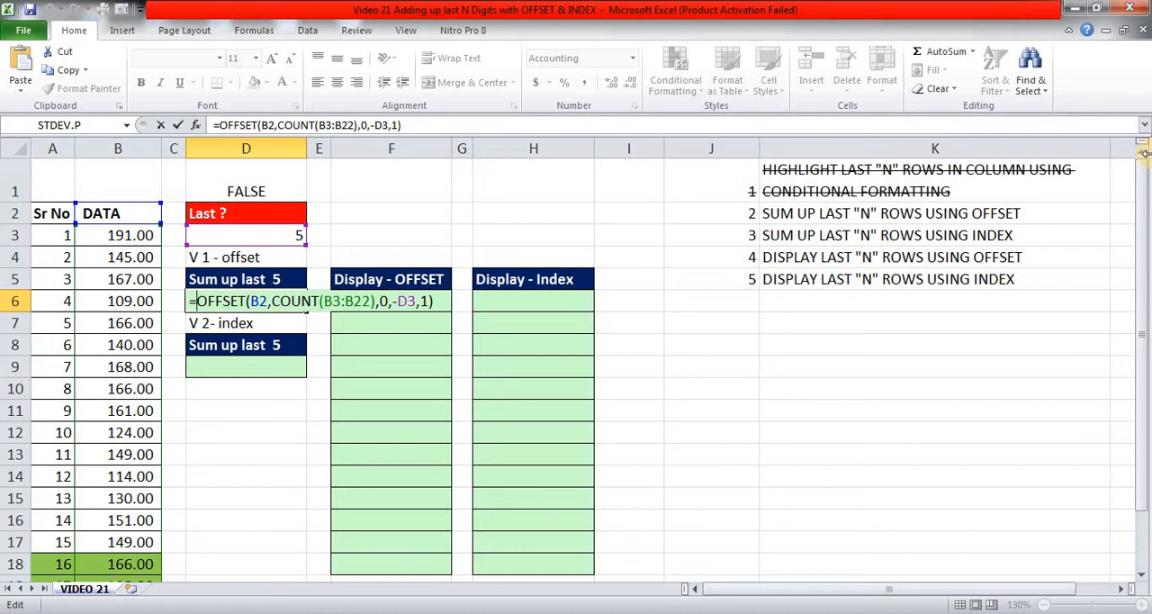
pyautogui.write('SUM')
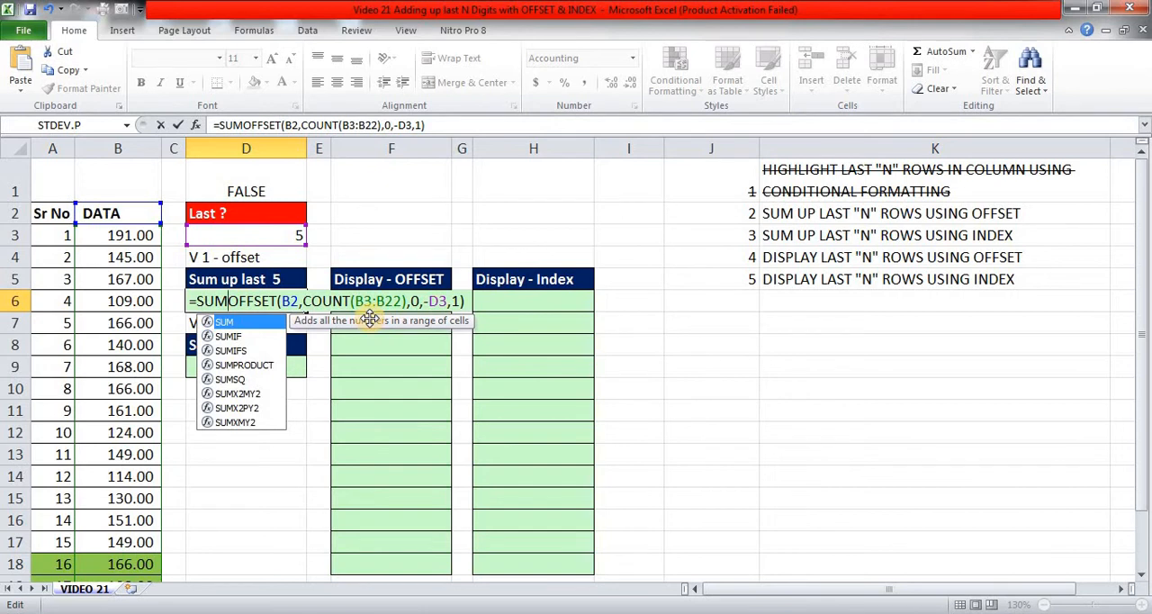
pyautogui.write('(')
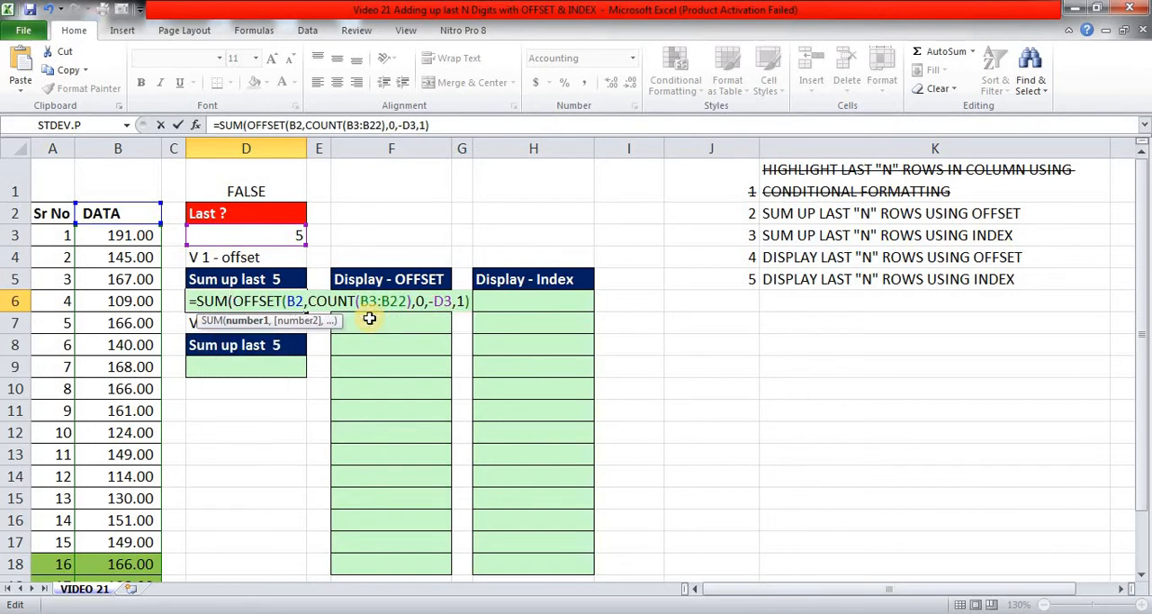
pyautogui.press('End')
pyautogui.write('))')
pyautogui.press('Return')
pyautogui.press('Up')
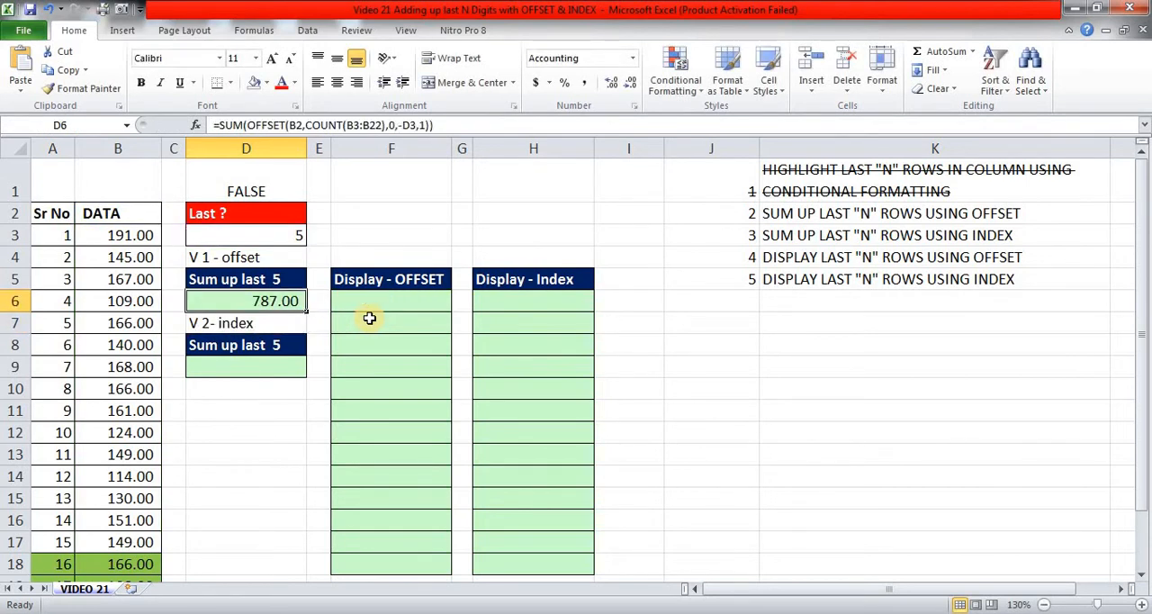
# Select the last five data values in B18:B22 to compare their sum with the result in D6.
pyautogui.scroll(-2, 369, 317)
pyautogui.moveTo(135, 410); pyautogui.dragTo(134, 498)
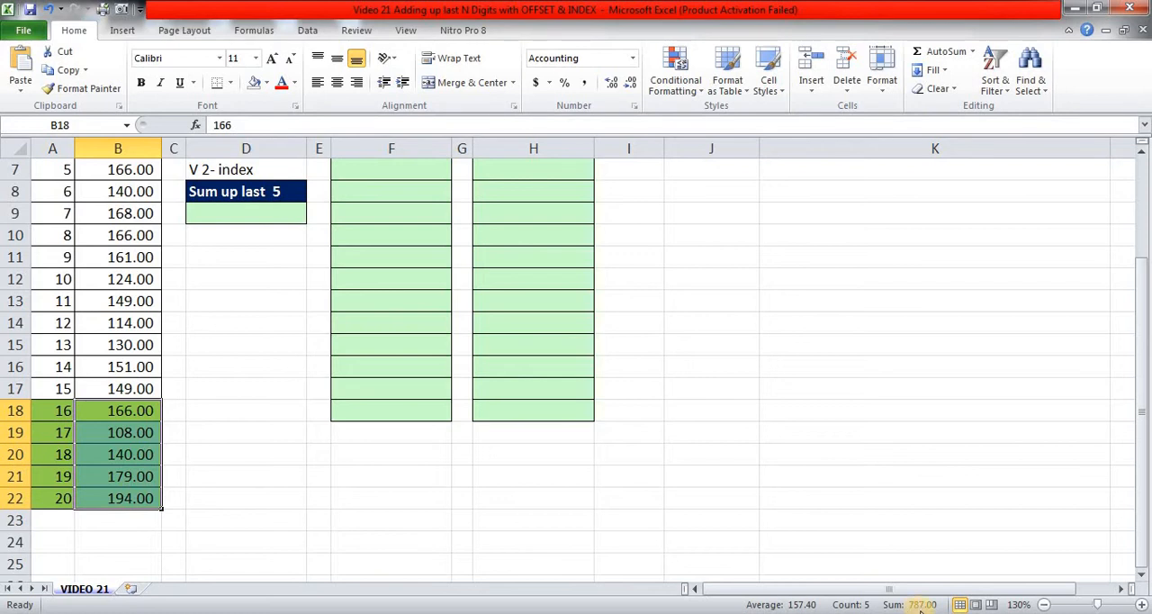
pyautogui.scroll(2, 920, 608)
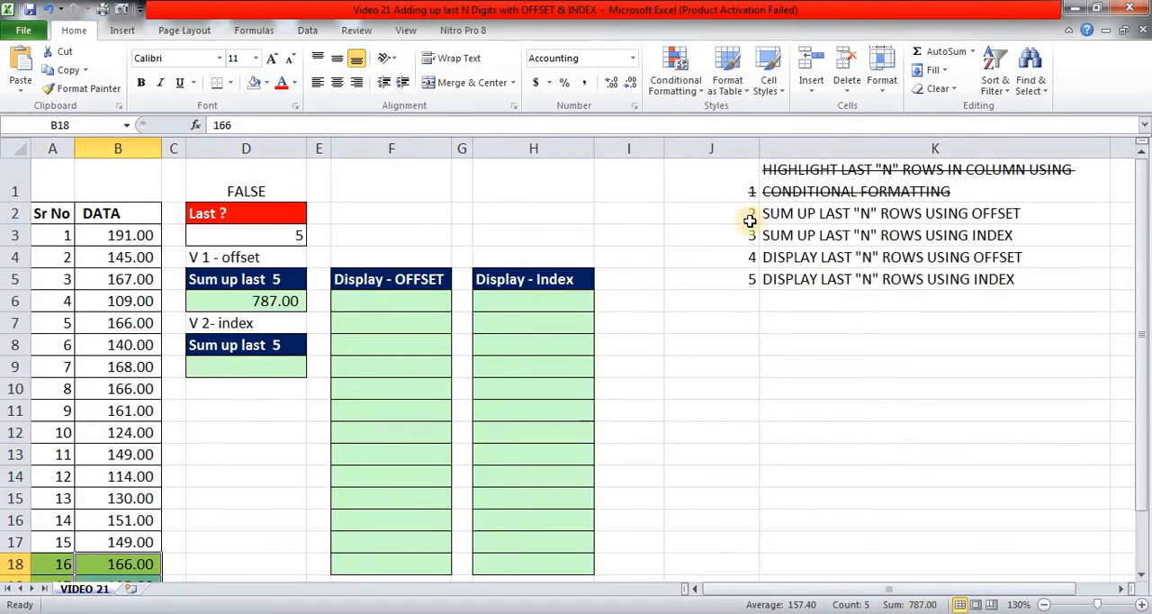
# Strike through task 2, SUM UP LAST "N" ROWS USING OFFSET, in cells J2:K2.
pyautogui.moveTo(735, 213); pyautogui.dragTo(804, 228)
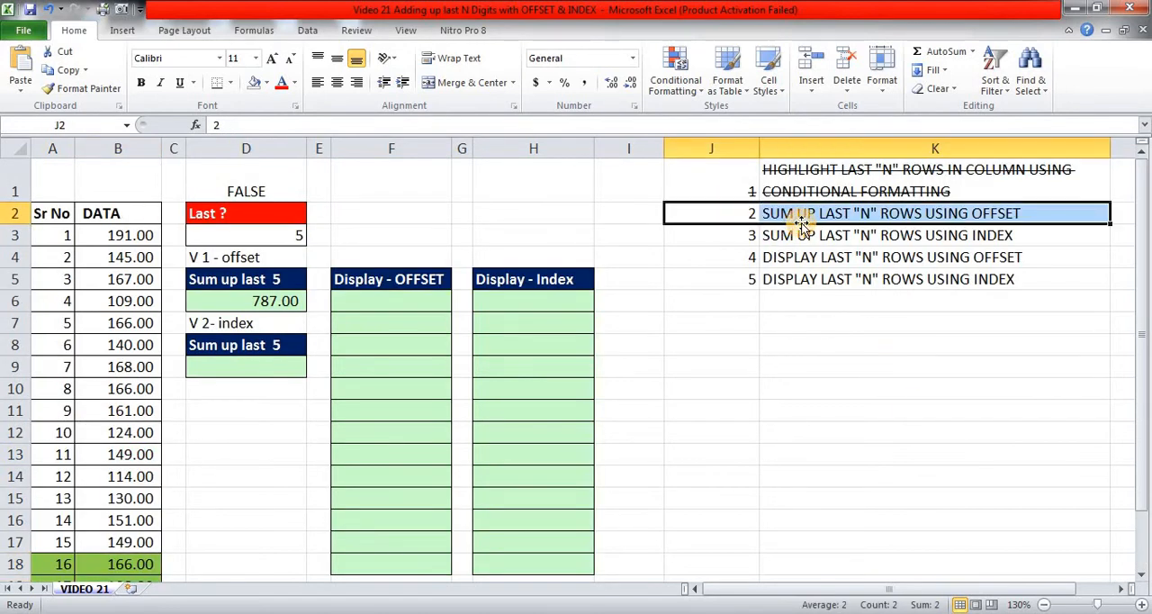
pyautogui.hotkey('ctrl', '5')
pyautogui.press('Down')
pyautogui.press('Left')
pyautogui.press('Left')
pyautogui.press('Left')
pyautogui.press('Left')
pyautogui.press('Left')
pyautogui.press('Left')
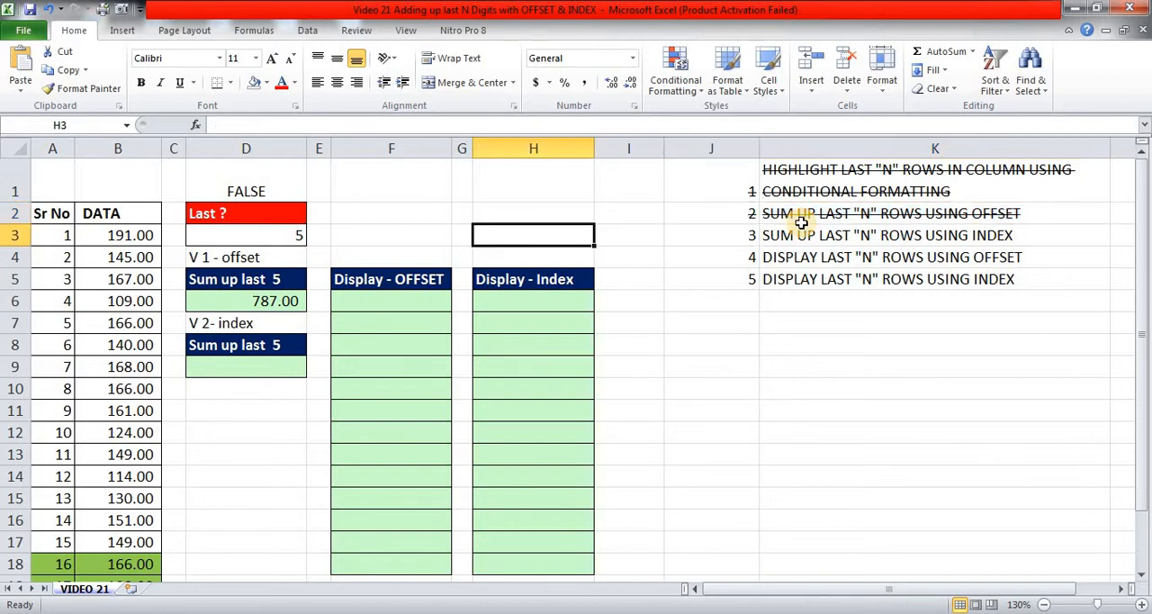
pyautogui.press('Down')
pyautogui.press('Down')
pyautogui.press('Down')
pyautogui.press('Down')
pyautogui.press('Down')
pyautogui.press('Down')
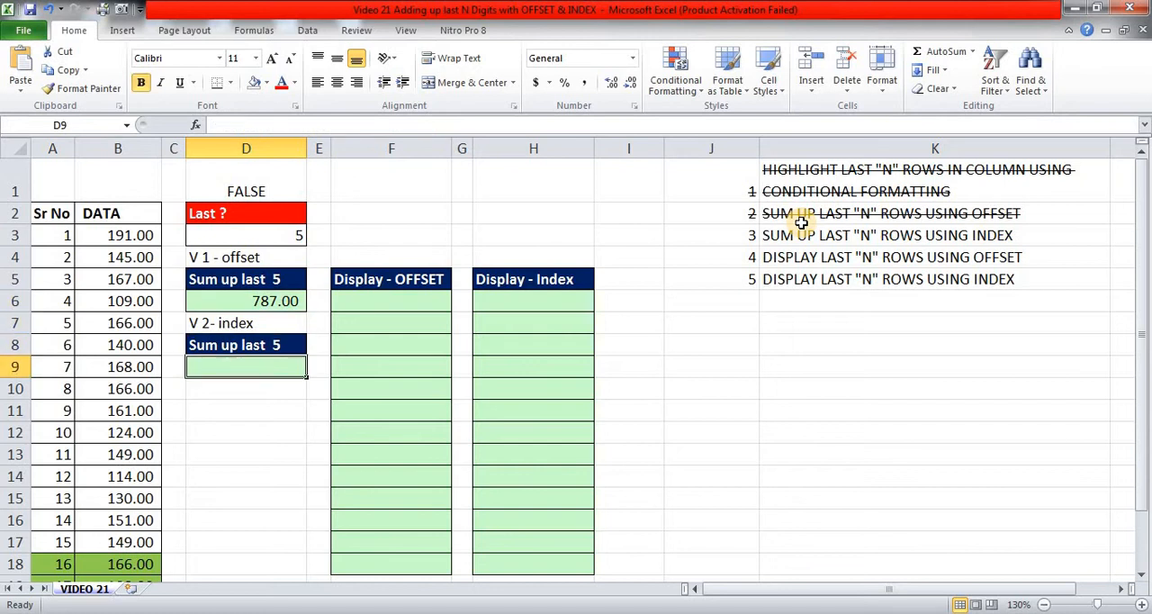
pyautogui.write('=')
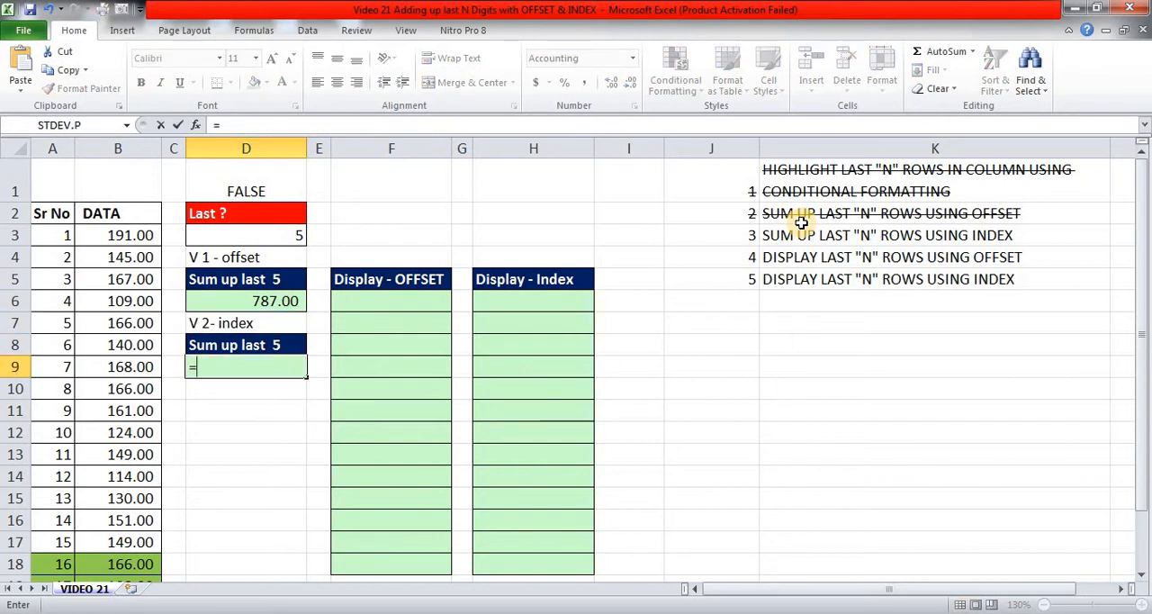
pyautogui.press('Escape')
pyautogui.hotkey('ctrl', 'Home')
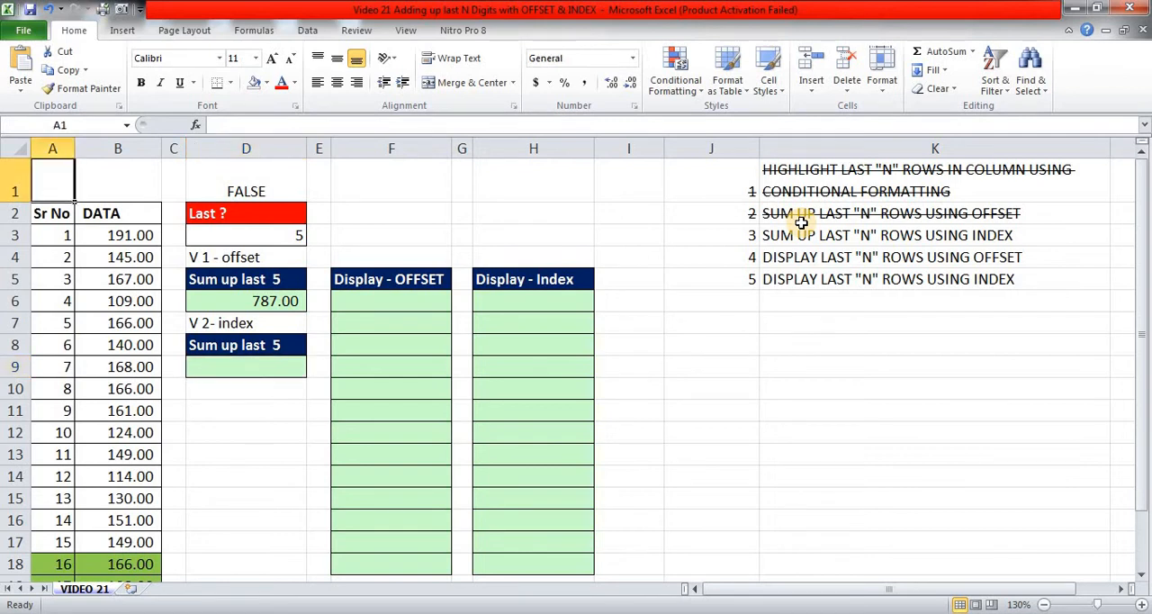
pyautogui.press('Right')
pyautogui.press('Right')
pyautogui.press('Right')
pyautogui.press('Right')
pyautogui.press('Right')
pyautogui.press('Right')
pyautogui.press('Right')
pyautogui.press('Right')
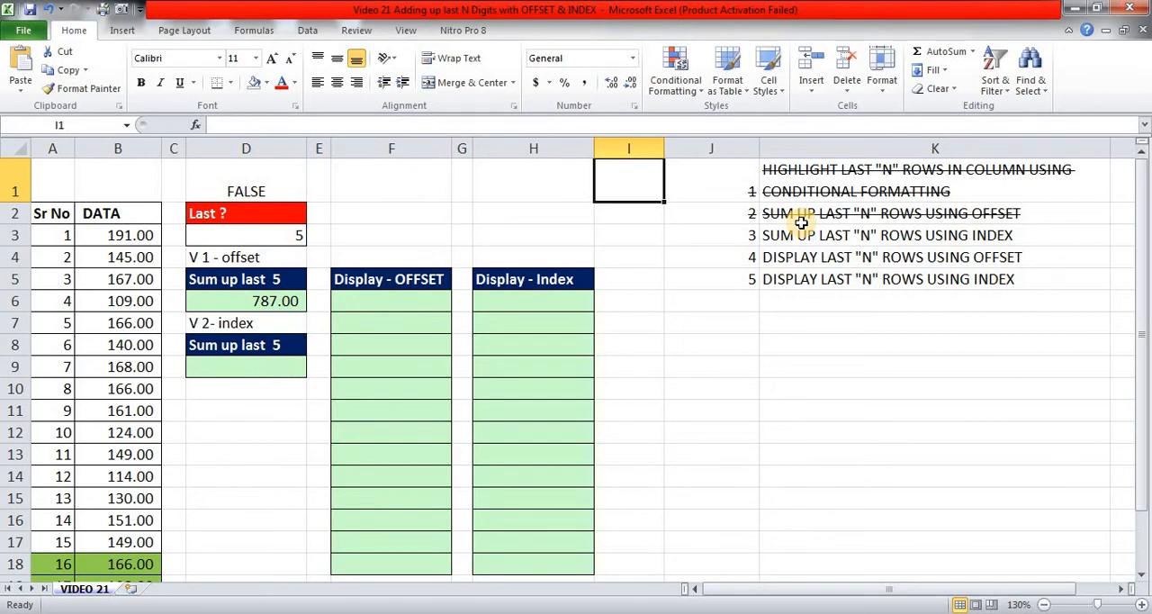
# Select the blank cells I1:I5 directly on the sheet, and return to cell I1.
pyautogui.click(755, 434)
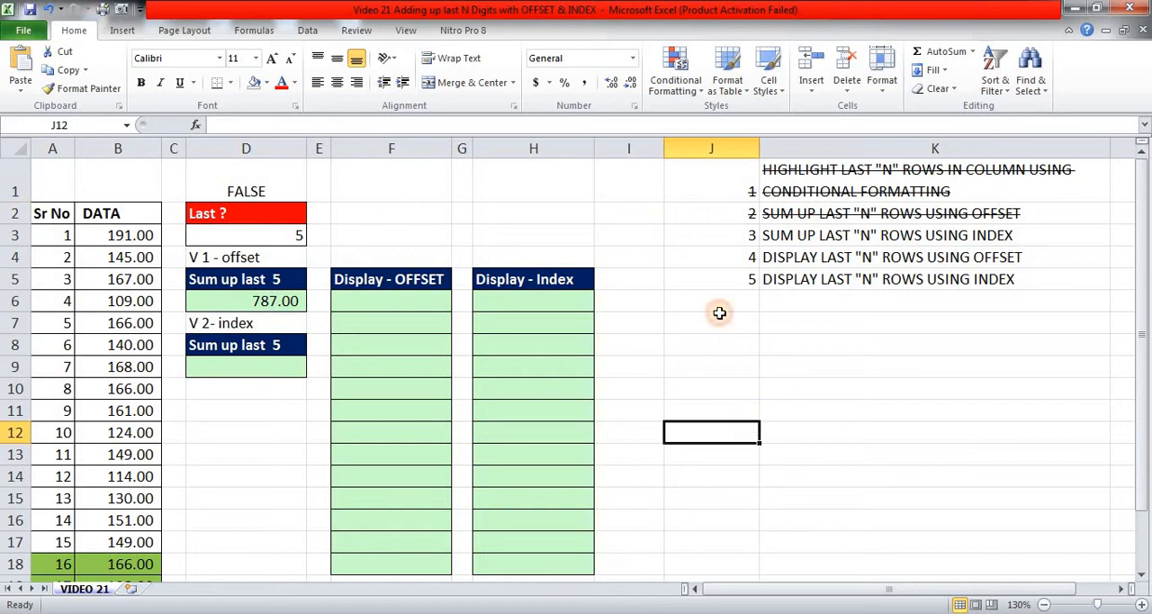
pyautogui.moveTo(645, 180); pyautogui.dragTo(642, 279)
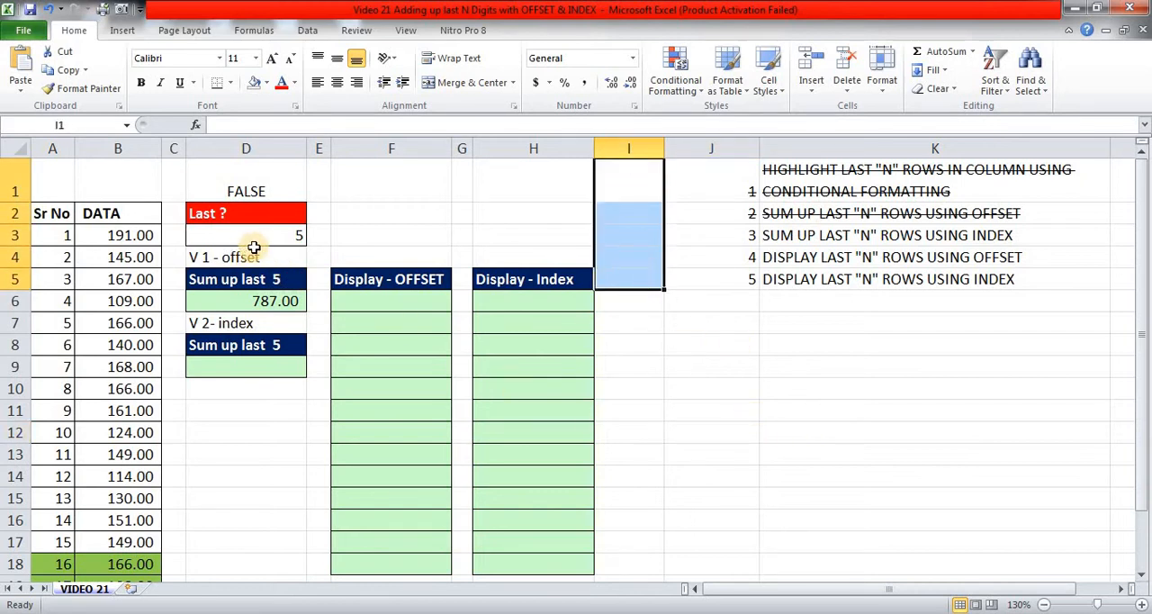
pyautogui.click(630, 191)
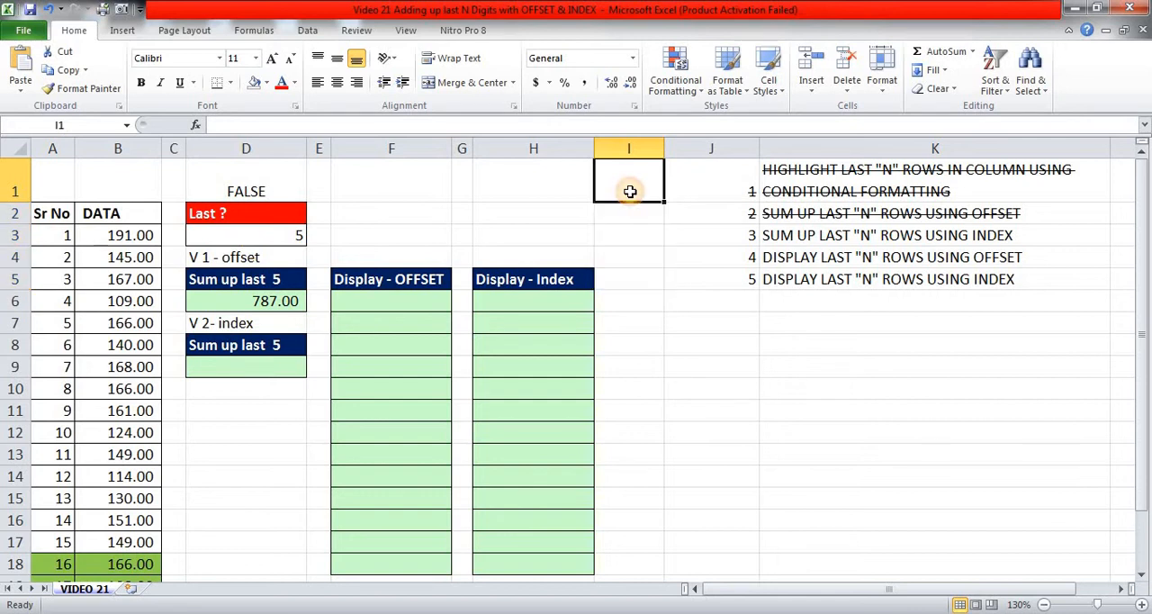
# Select the same blank cells by entering the range reference I1:I5.
pyautogui.click(90, 125)
pyautogui.write('I1')
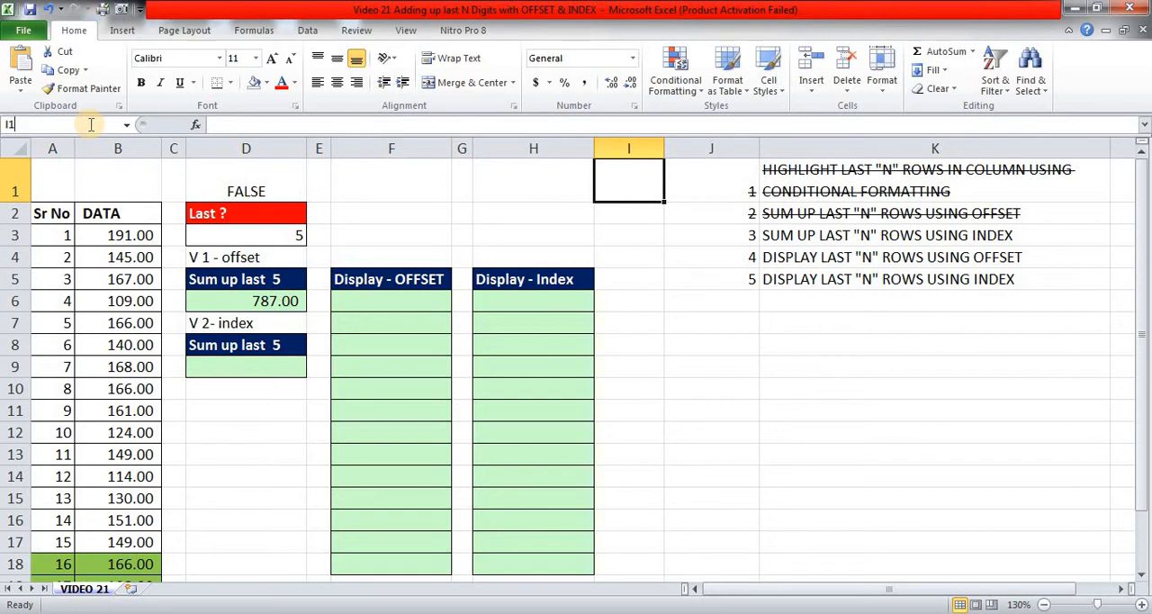
pyautogui.write(':I5')
pyautogui.press('Return')
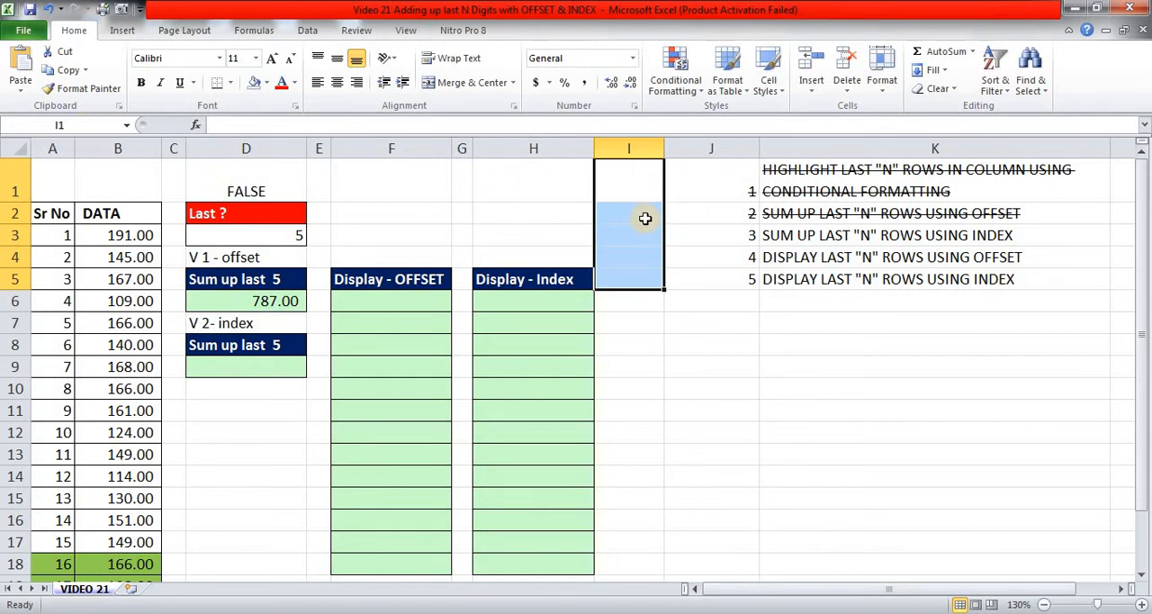
# Start an INDEX formula in D9 with the data range B3:B22 as its array.
pyautogui.click(258, 362)
pyautogui.write('=')
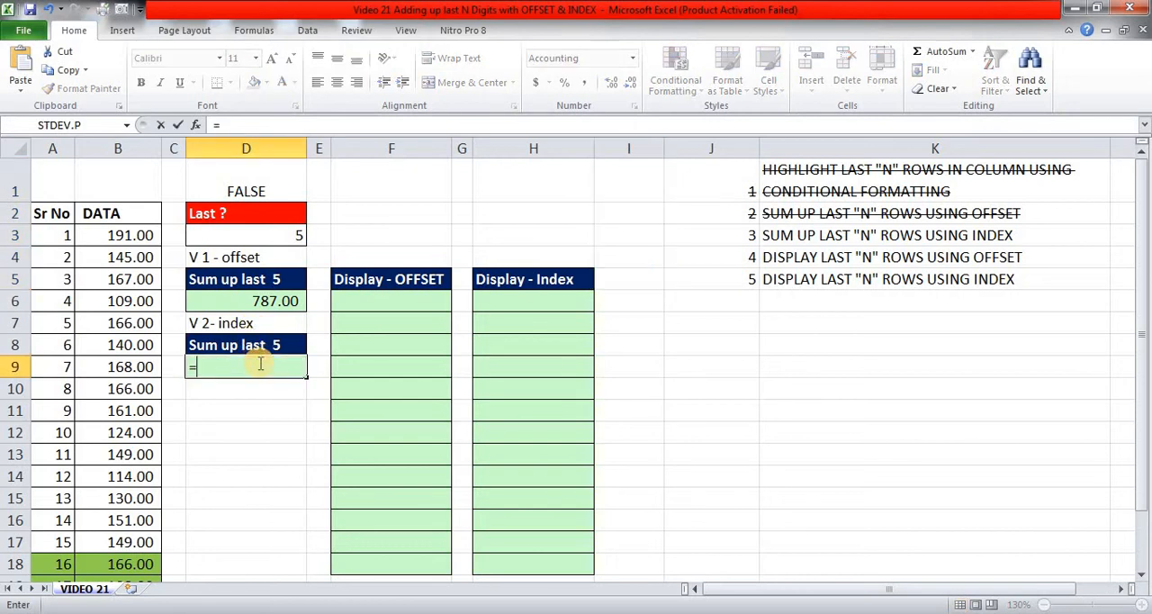
pyautogui.write('IND')
pyautogui.press('Tab')
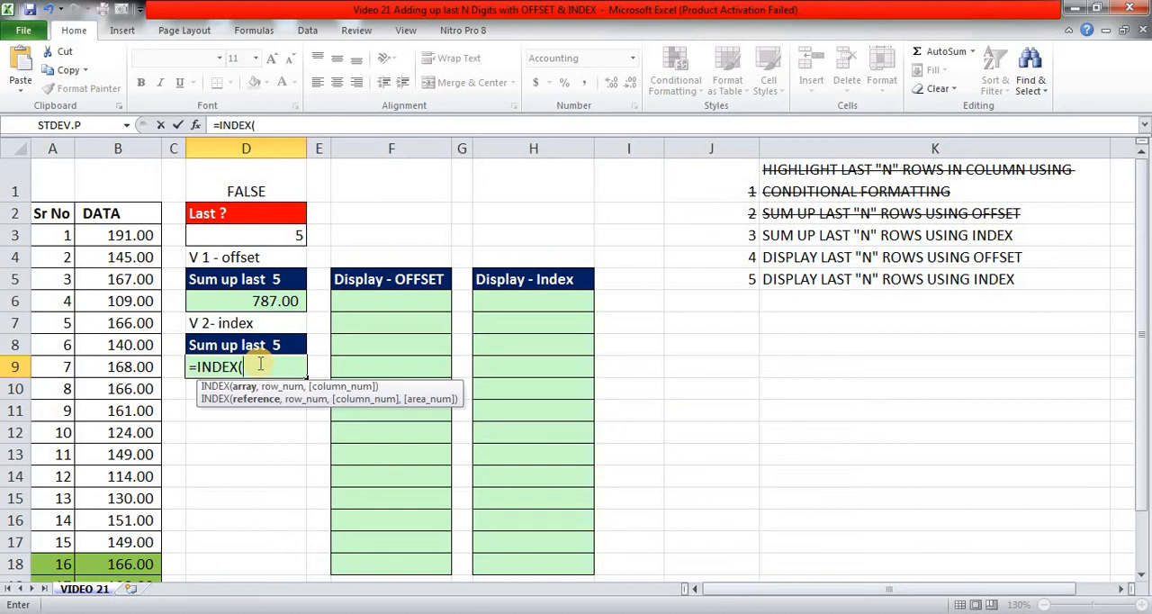
pyautogui.click(123, 235)
pyautogui.hotkey('ctrl', 'shift', 'Down')
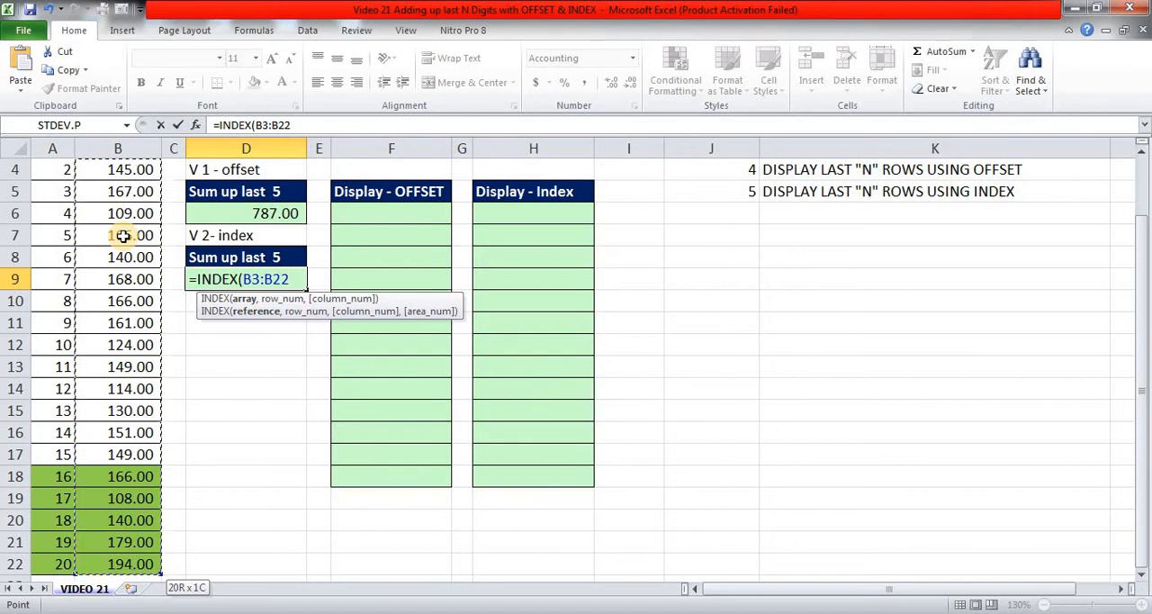
pyautogui.write(',')
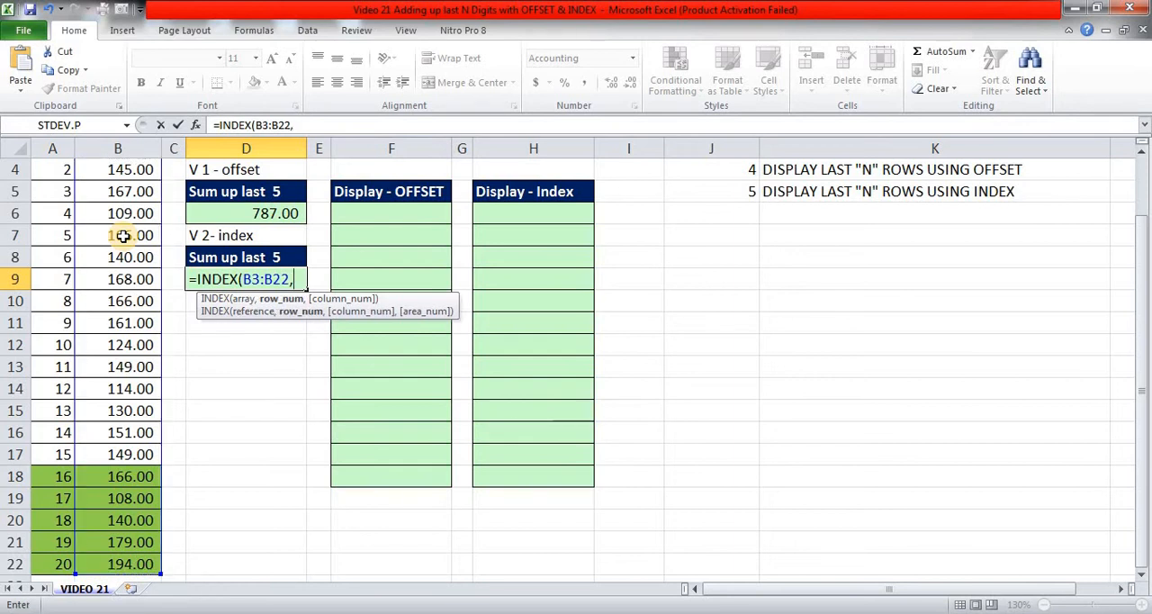
pyautogui.write('COUNT')
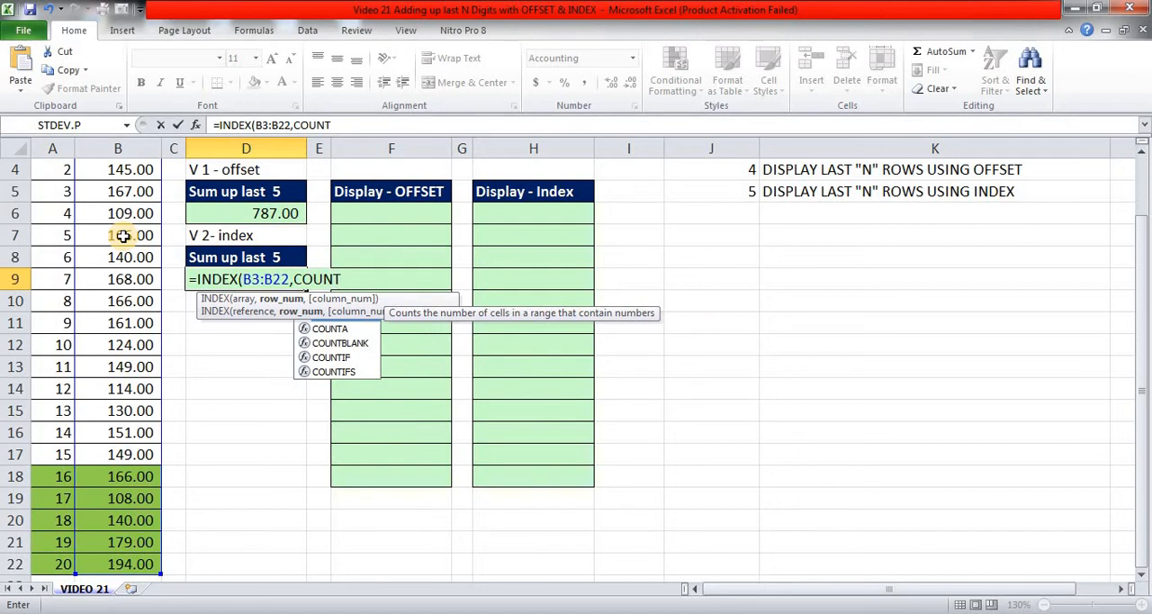
pyautogui.write('(')
# Add COUNT(B3:B22) as the row number argument of the INDEX formula in D9.
pyautogui.scroll(2, 123, 235)
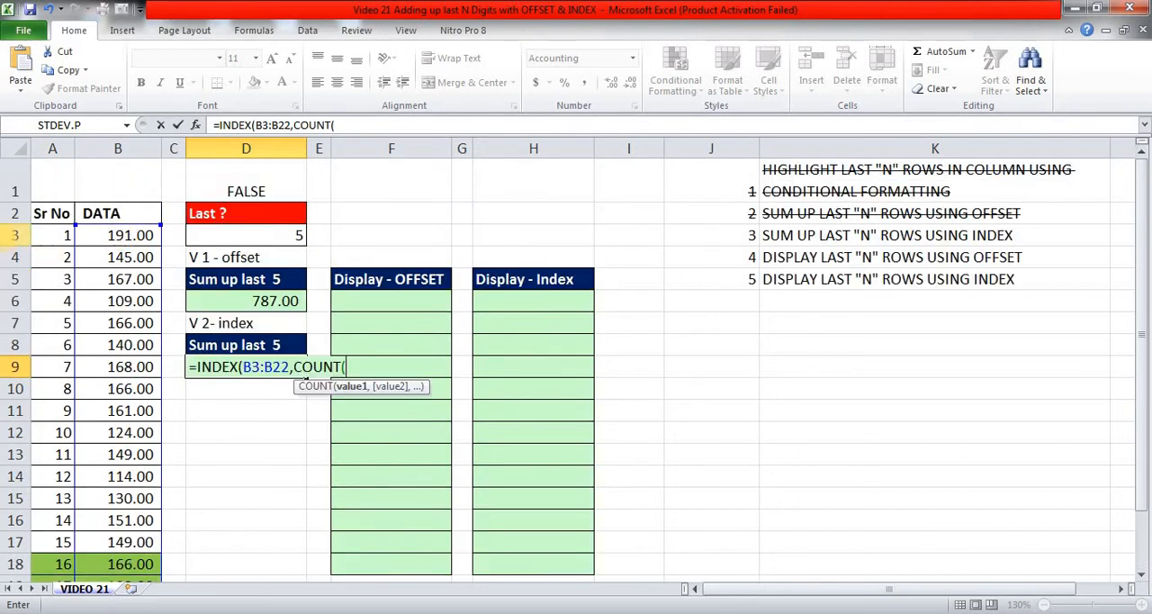
pyautogui.click(103, 235)
pyautogui.hotkey('ctrl', 'shift', 'Down')
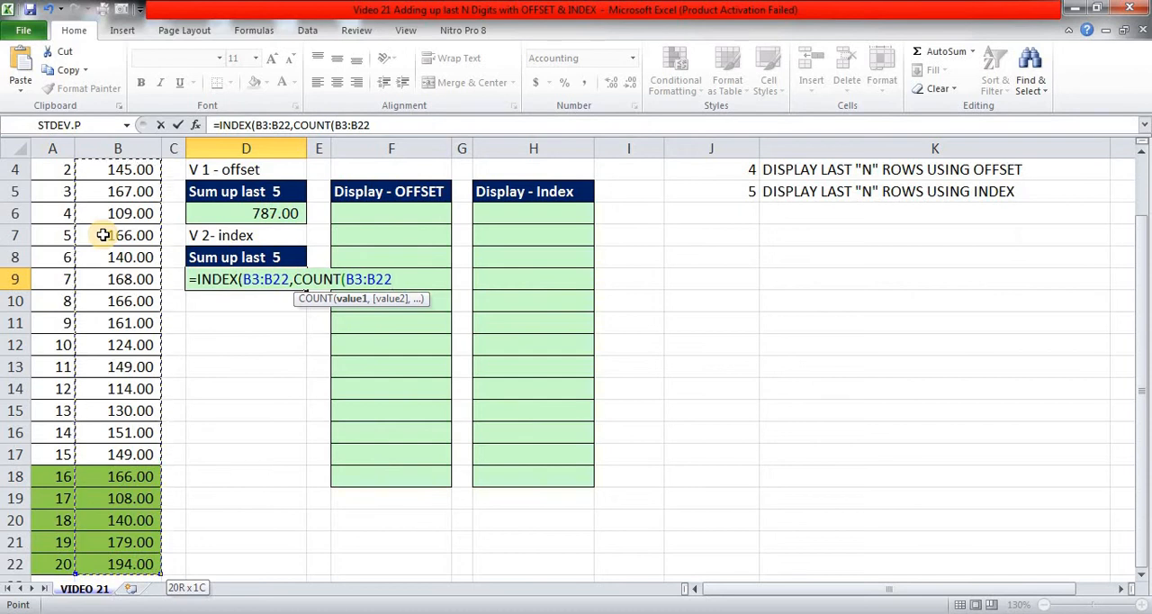
pyautogui.write(')')
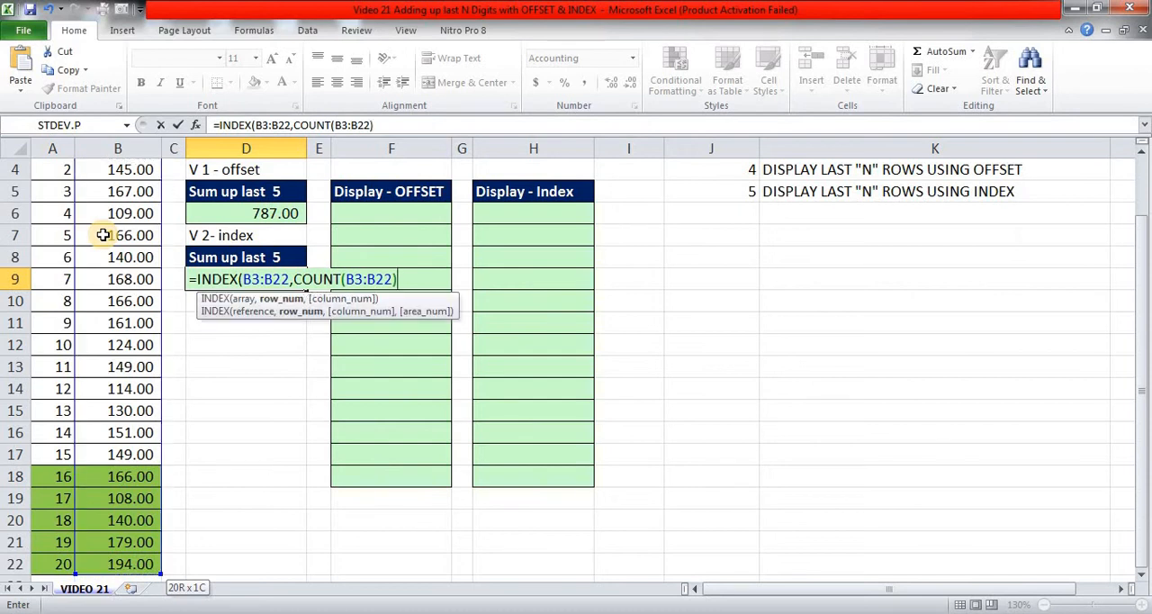
pyautogui.write('-')
# Complete the row number in D9 by adding -D3+1 after the COUNT, and enter the formula.
pyautogui.scroll(1, 103, 235)
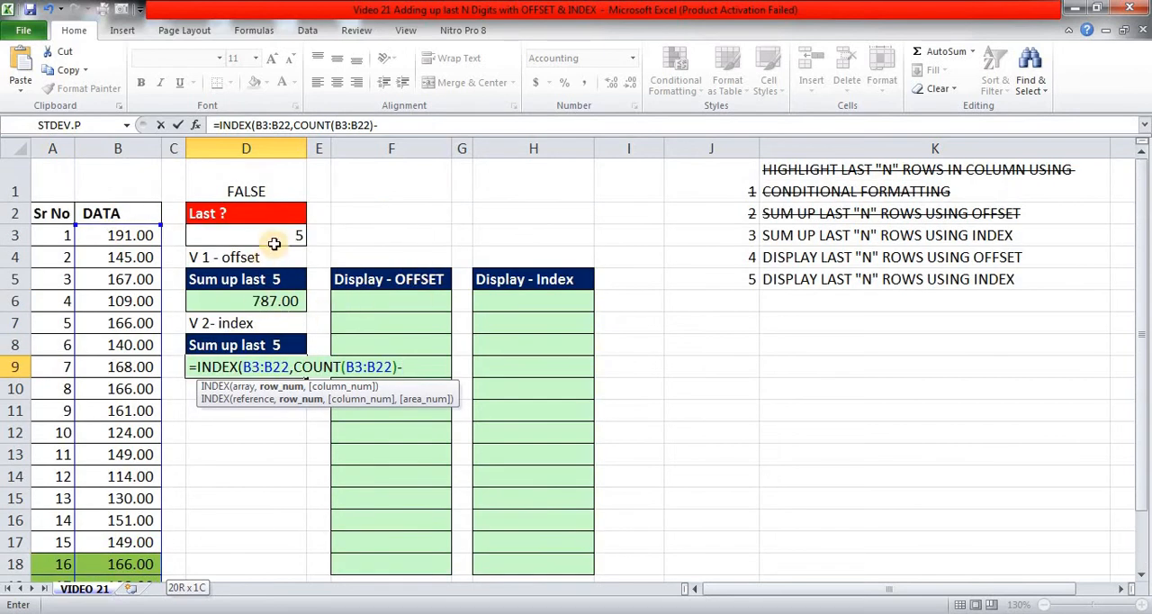
pyautogui.click(269, 235)
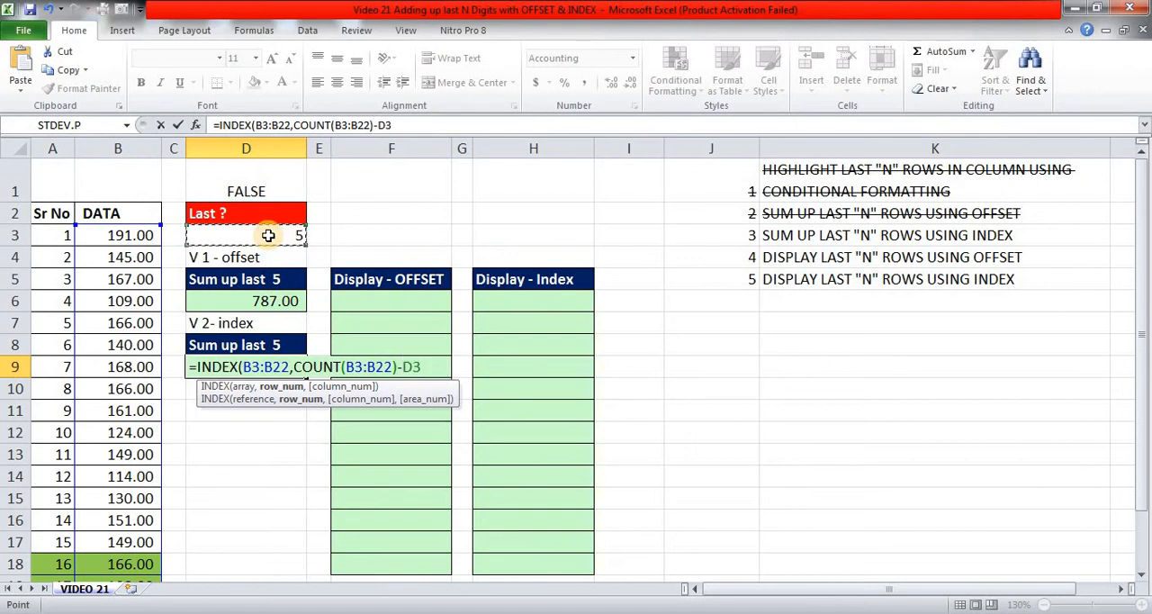
pyautogui.write('+1)')
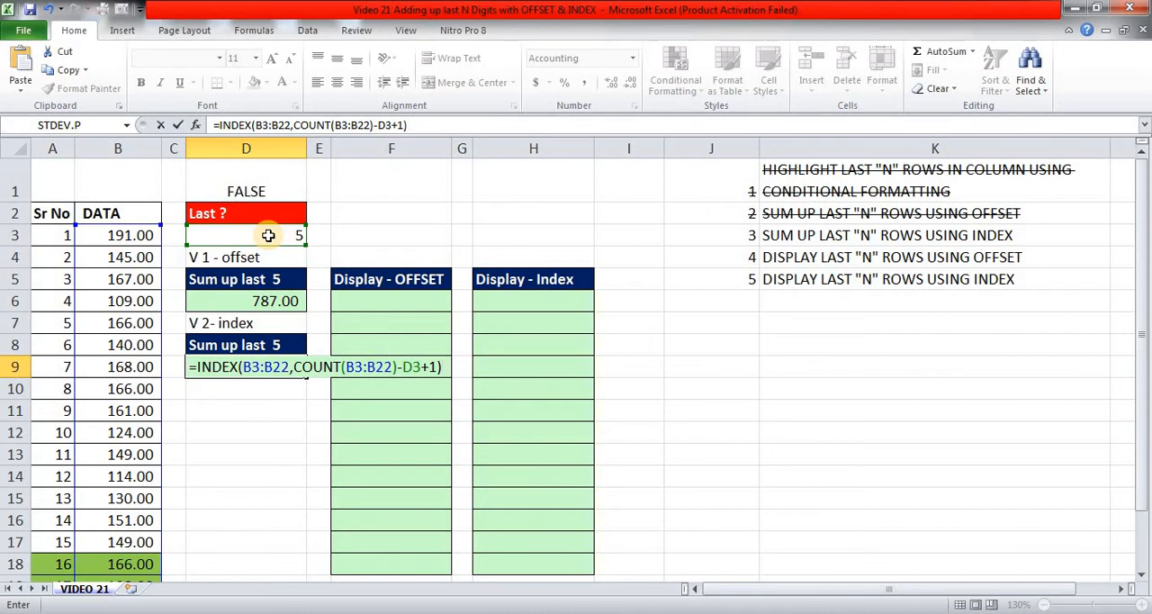
pyautogui.hotkey('ctrl', 'Return')
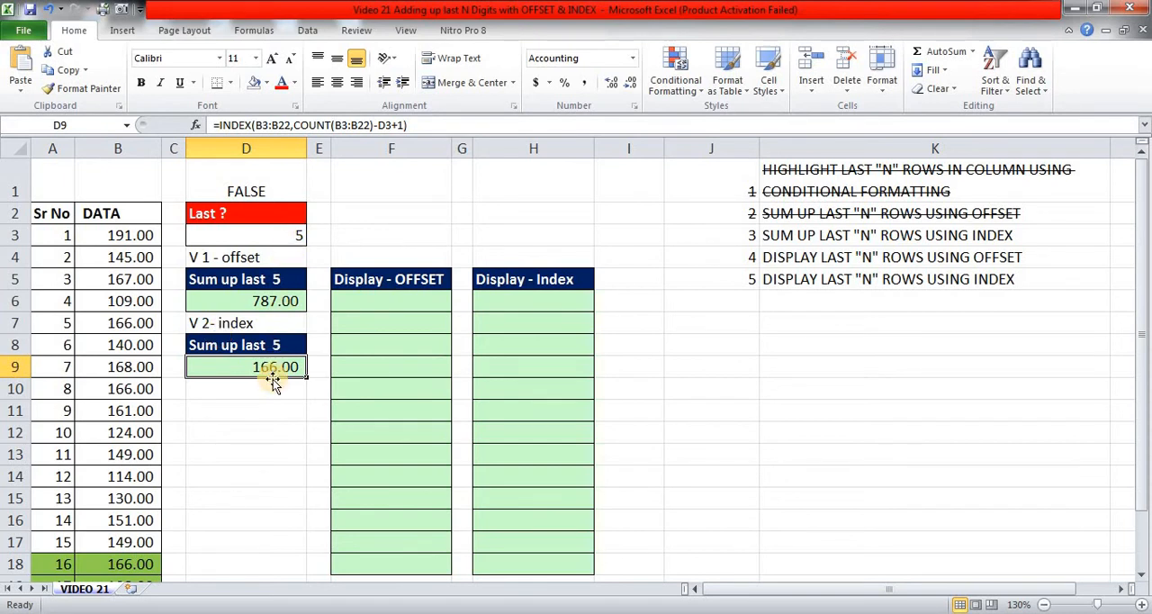
# Compare the result in D9 with the first highlighted value in B18 and the last five values in B18:B22.
pyautogui.scroll(-2, 273, 379)
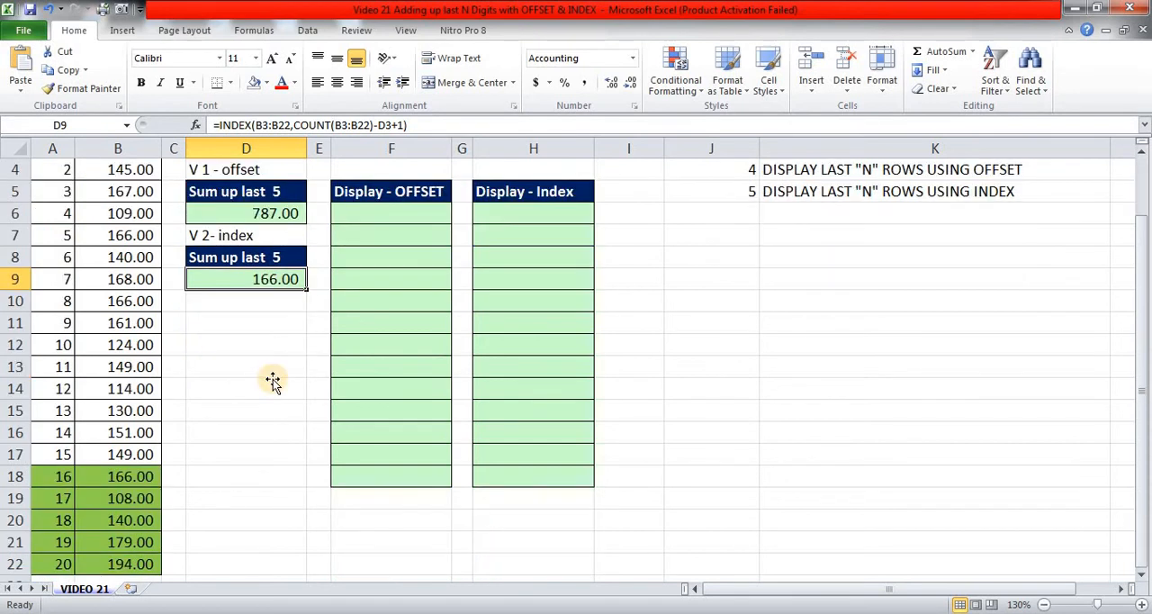
pyautogui.click(137, 476)
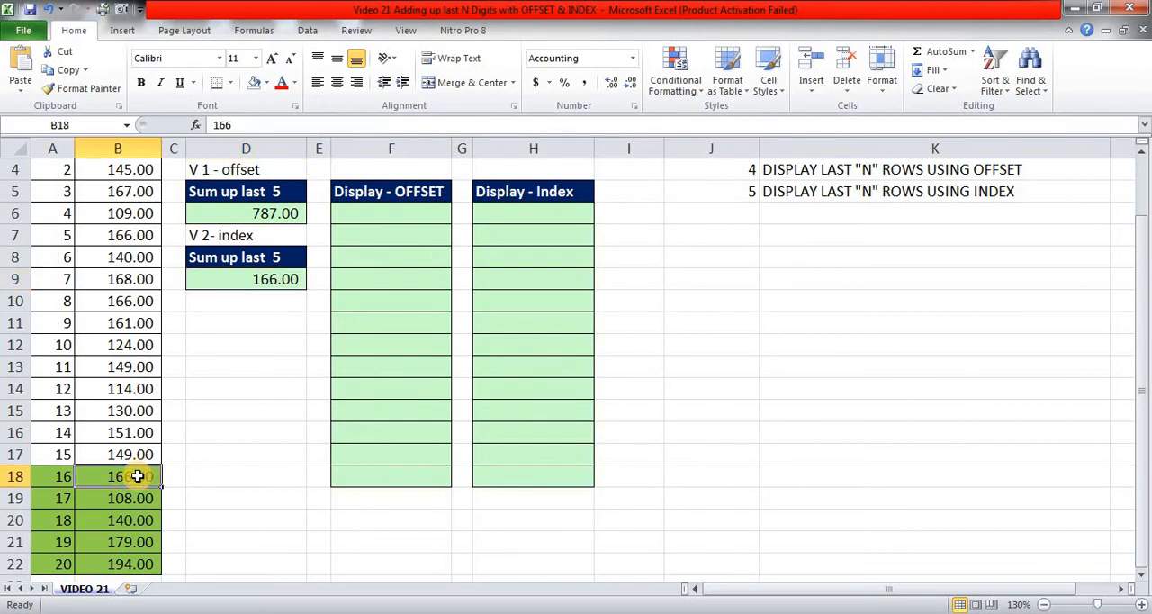
pyautogui.scroll(1, 137, 476)
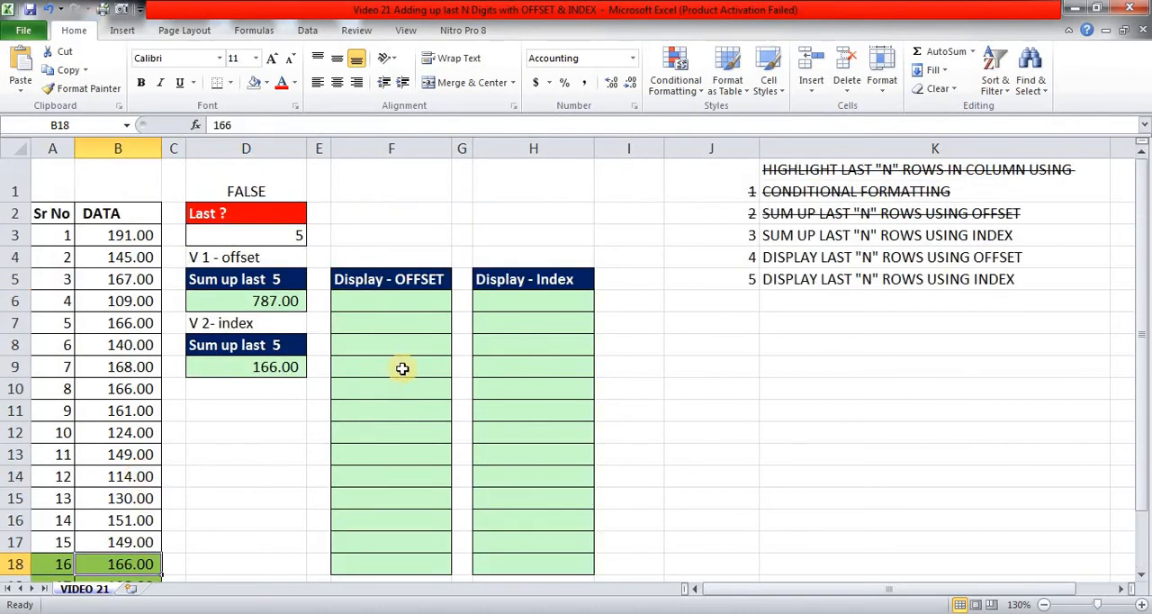
pyautogui.click(248, 370)
pyautogui.scroll(-2, 219, 393)
pyautogui.moveTo(135, 410); pyautogui.dragTo(133, 498)
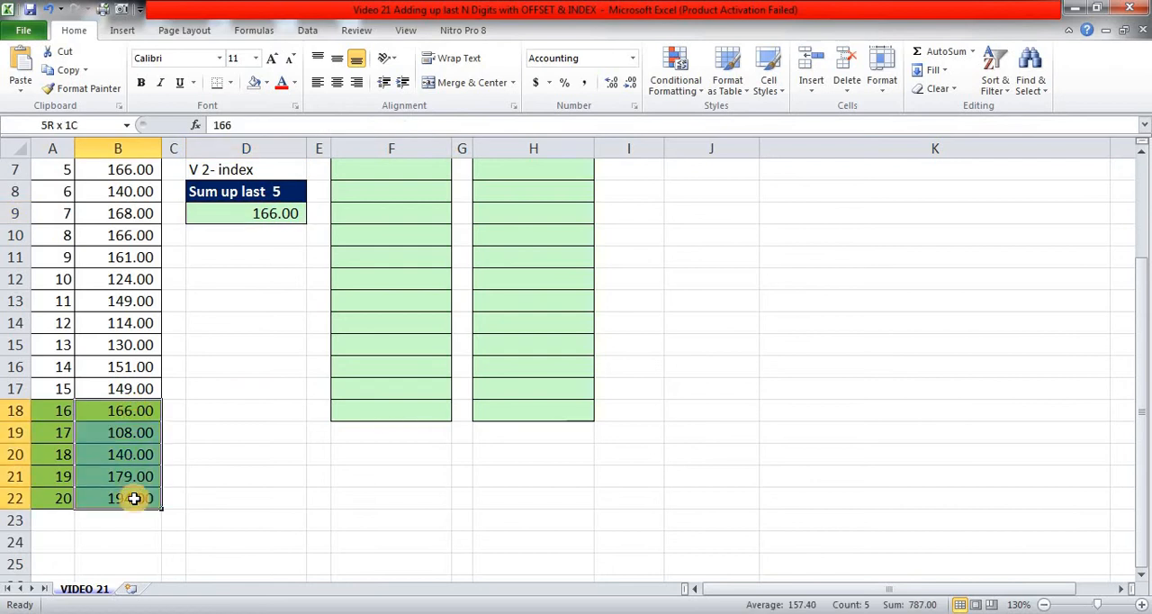
pyautogui.scroll(2, 149, 473)
pyautogui.click(263, 366)
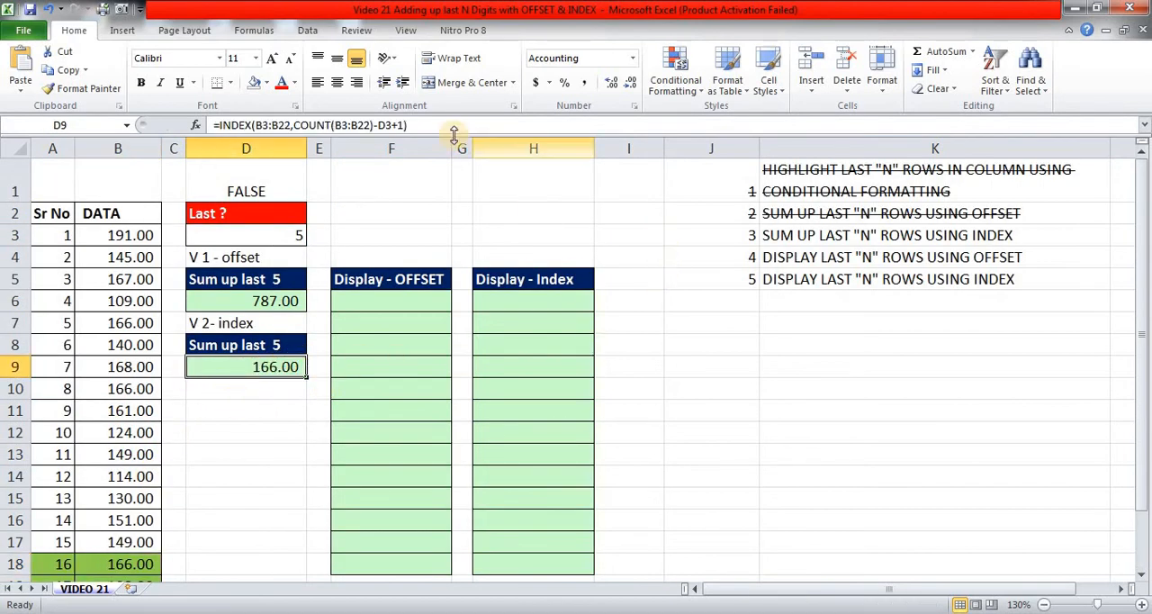
# Copy the INDEX expression in D9 and append it to the formula after a colon as the end of the range.
pyautogui.doubleClick(234, 125)
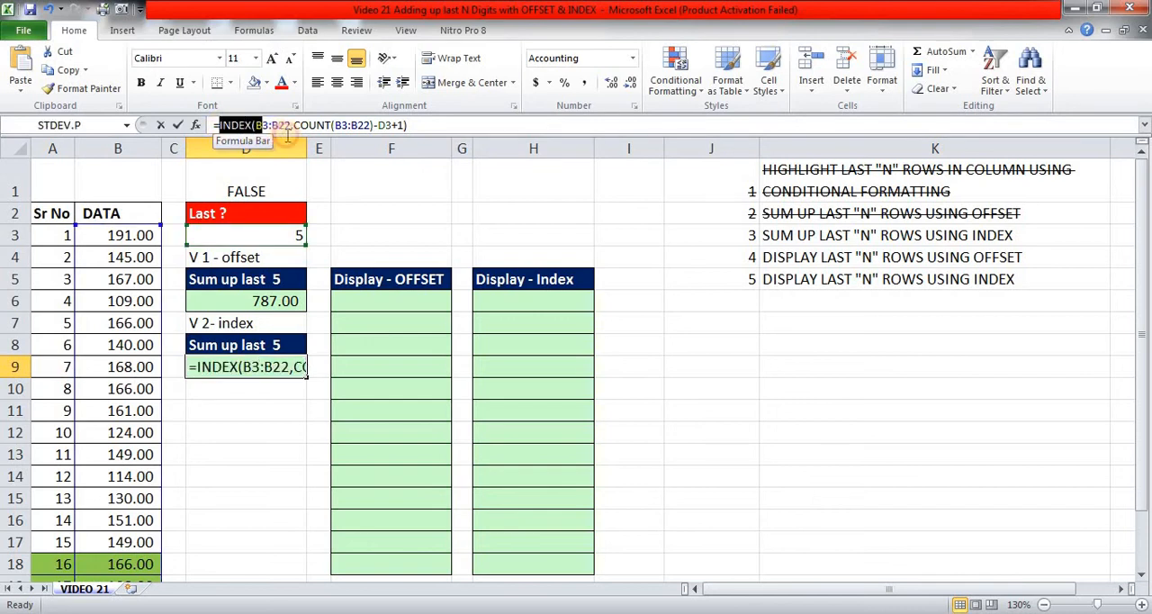
pyautogui.moveTo(286, 134); pyautogui.dragTo(474, 133)
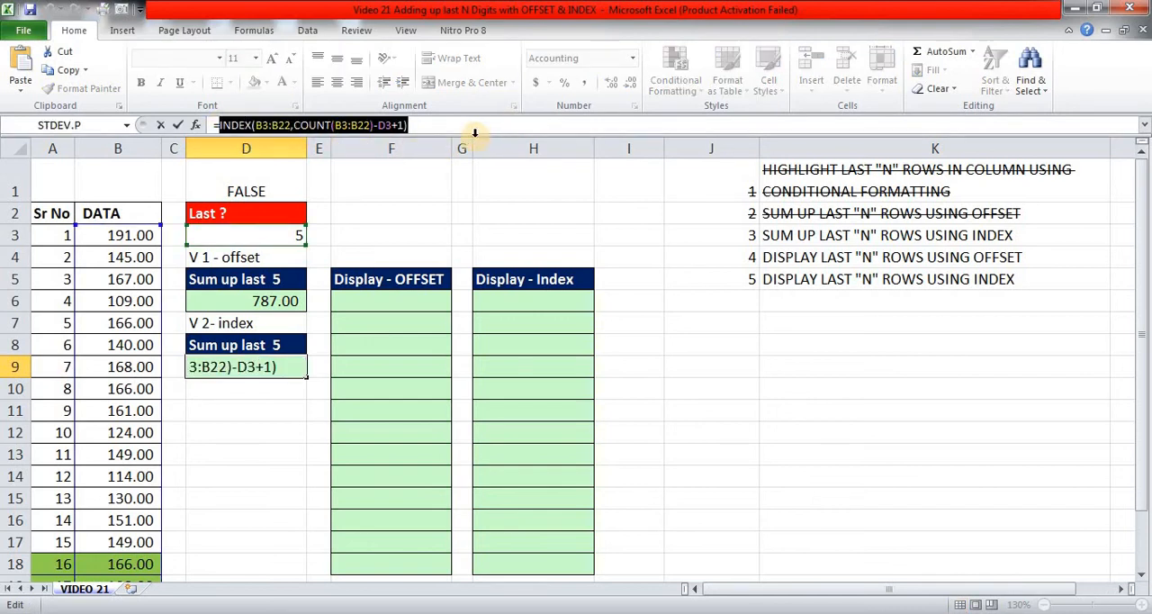
pyautogui.click(474, 134)
pyautogui.press('Escape')
pyautogui.click(423, 121)
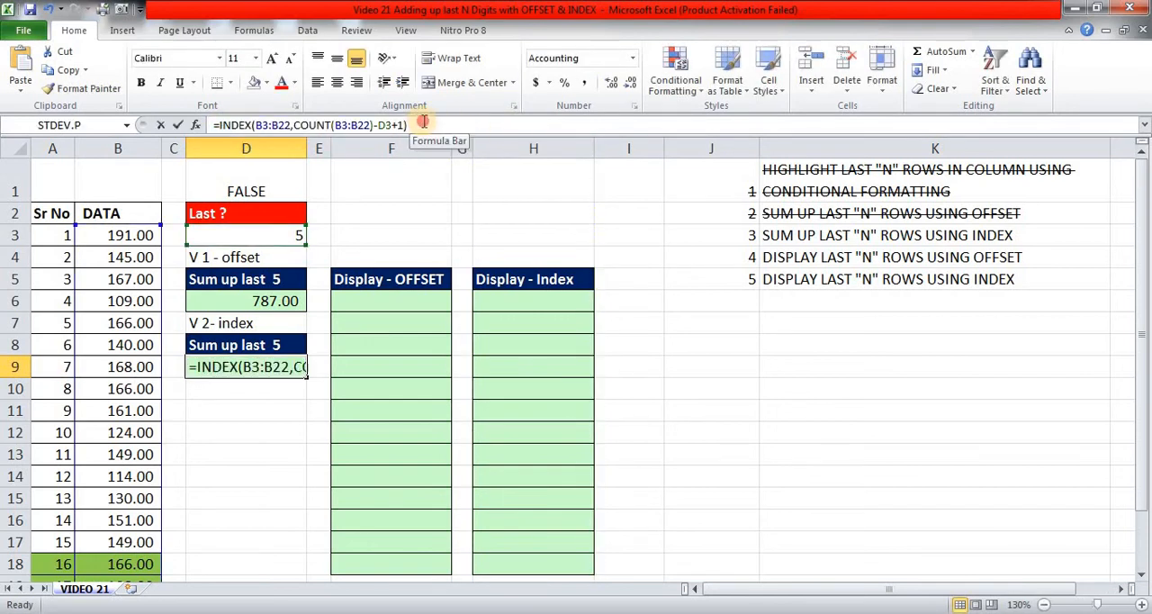
pyautogui.moveTo(423, 122); pyautogui.dragTo(221, 125)
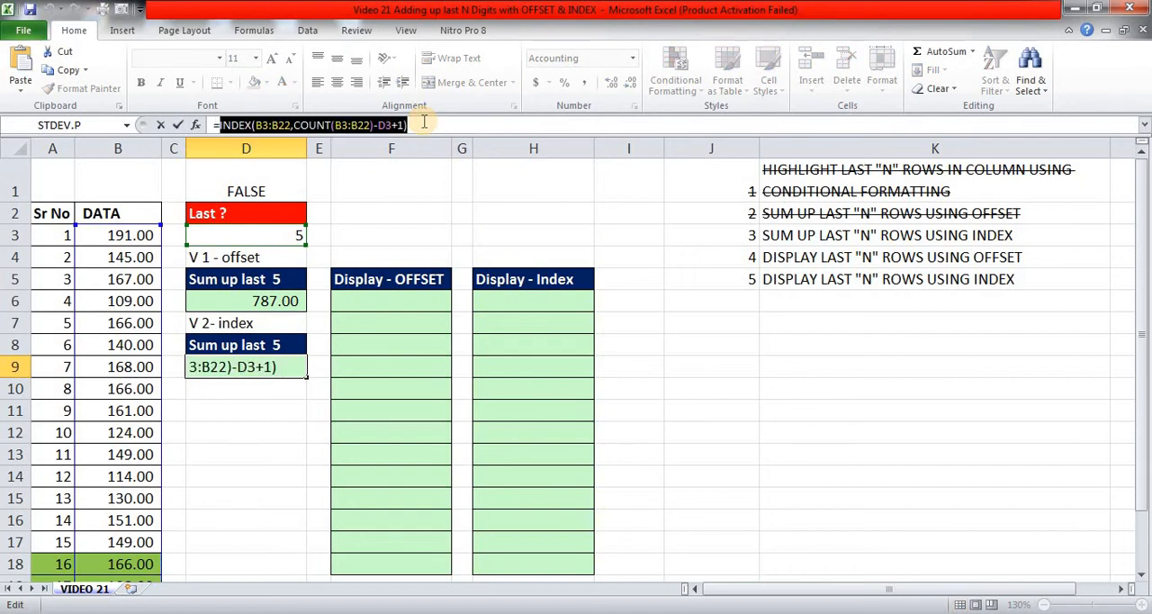
pyautogui.click(423, 121)
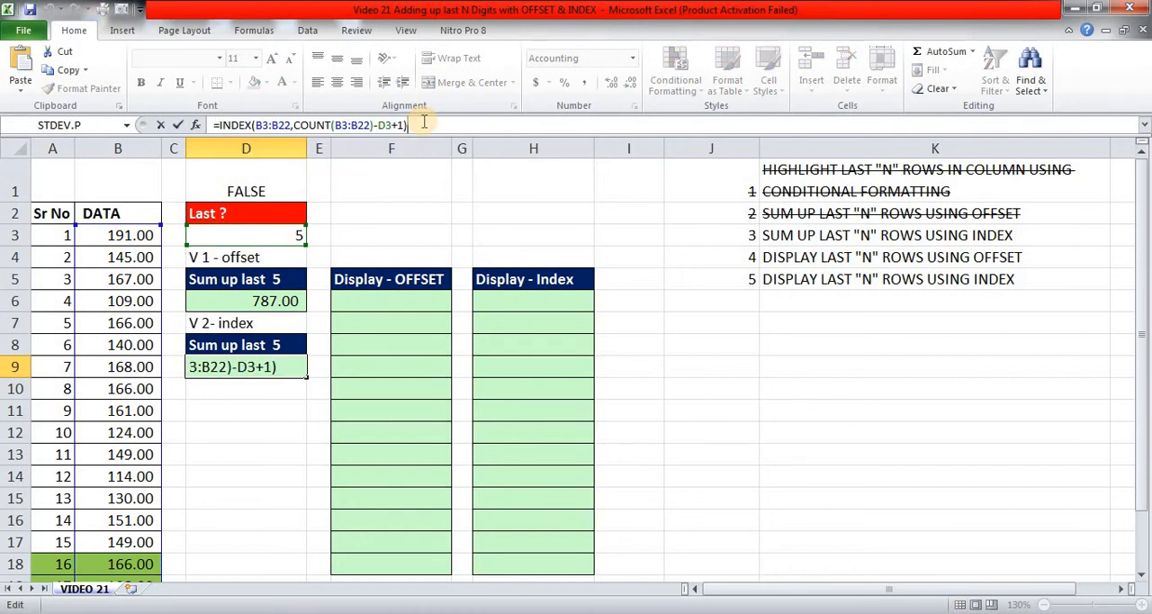
pyautogui.write(':')
pyautogui.hotkey('ctrl', 'v')
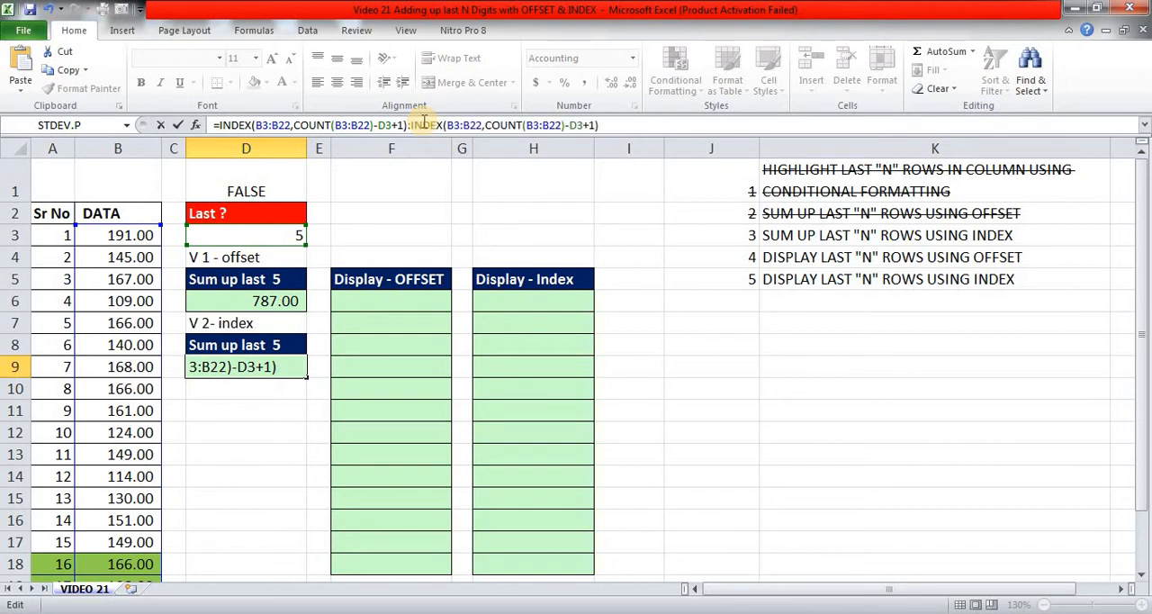
# Remove -D3+1 from the second INDEX in D9 and enter the formula.
pyautogui.click(568, 126)
pyautogui.hotkey('shift', 'Right')
pyautogui.hotkey('shift', 'Right')
pyautogui.hotkey('shift', 'Right')
pyautogui.hotkey('shift', 'Right')
pyautogui.hotkey('shift', 'Right')
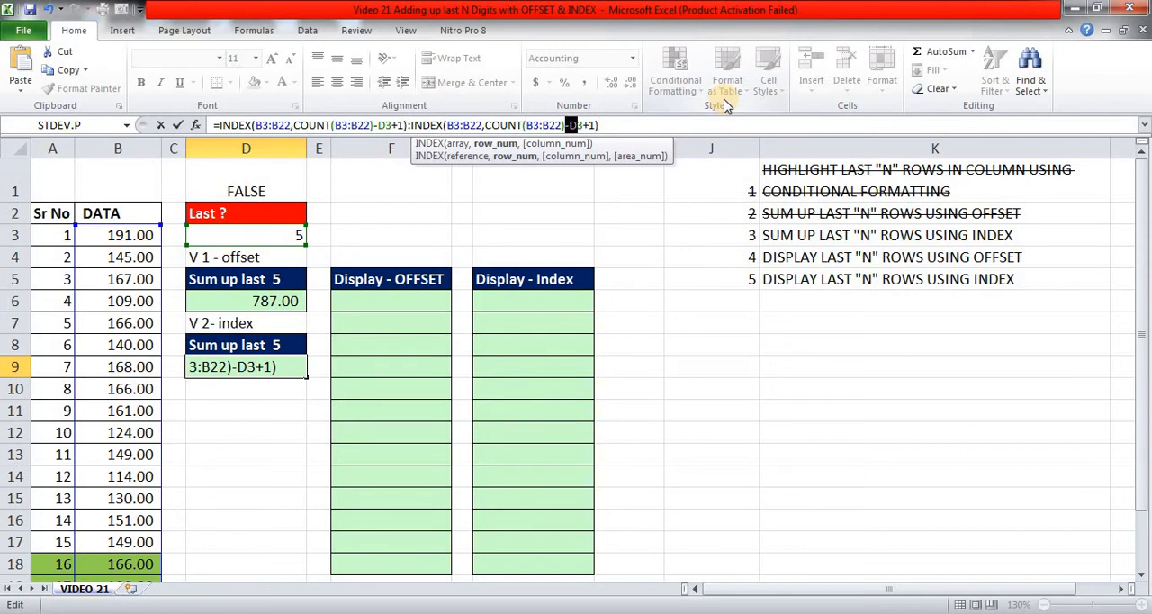
pyautogui.press('Delete')
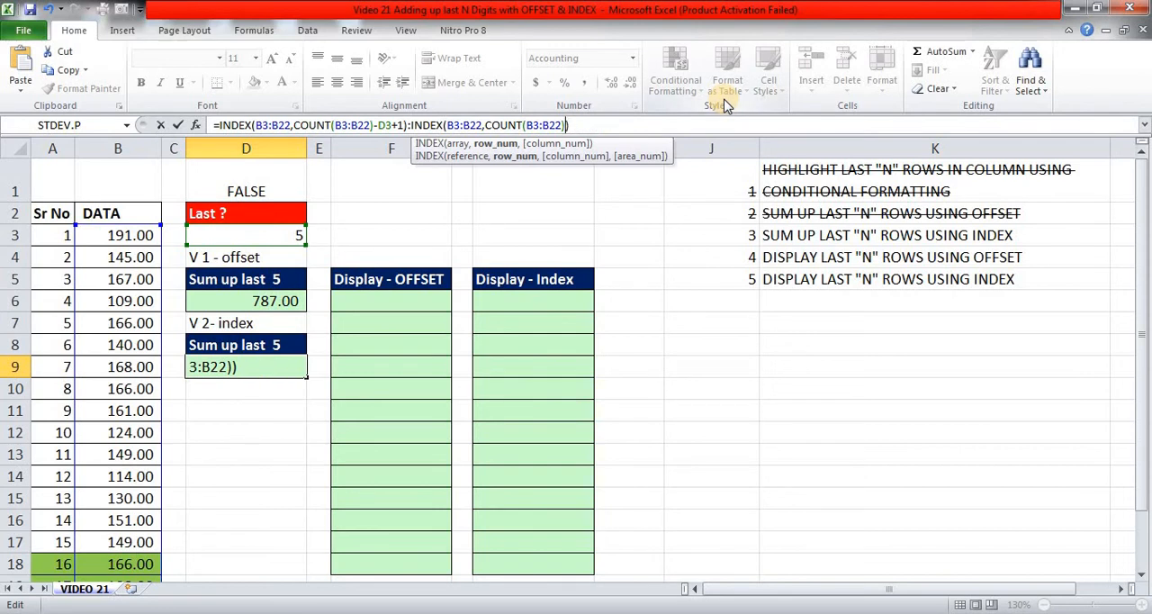
pyautogui.hotkey('ctrl', 'Return')
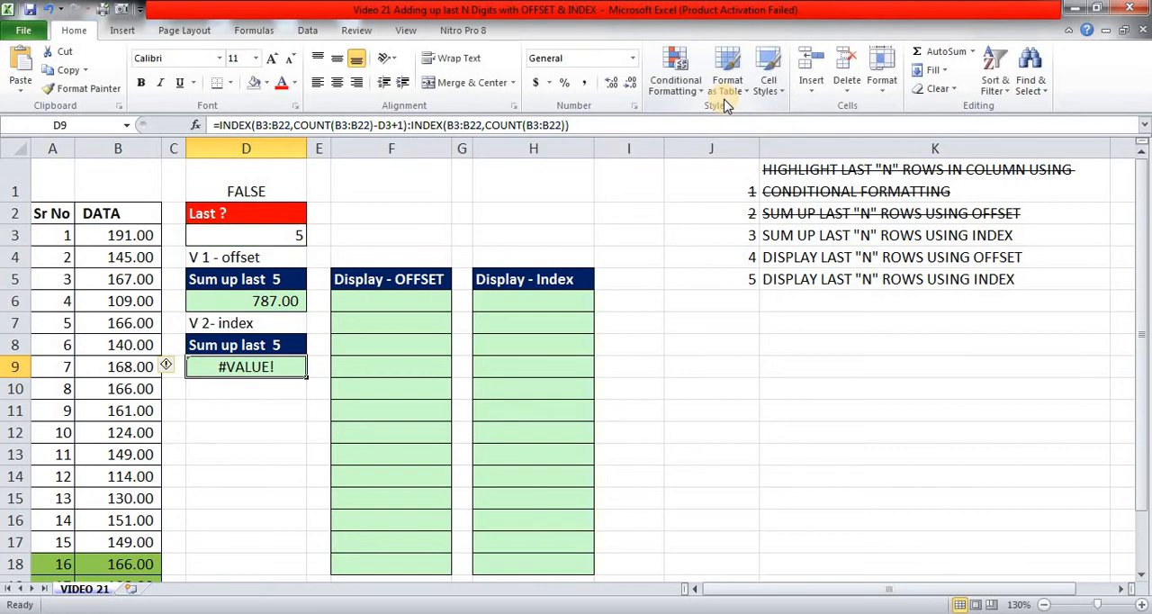
# Evaluate the D9 formula in place to compare its array with the highlighted last rows, and restore the formula text.
pyautogui.press('F2')
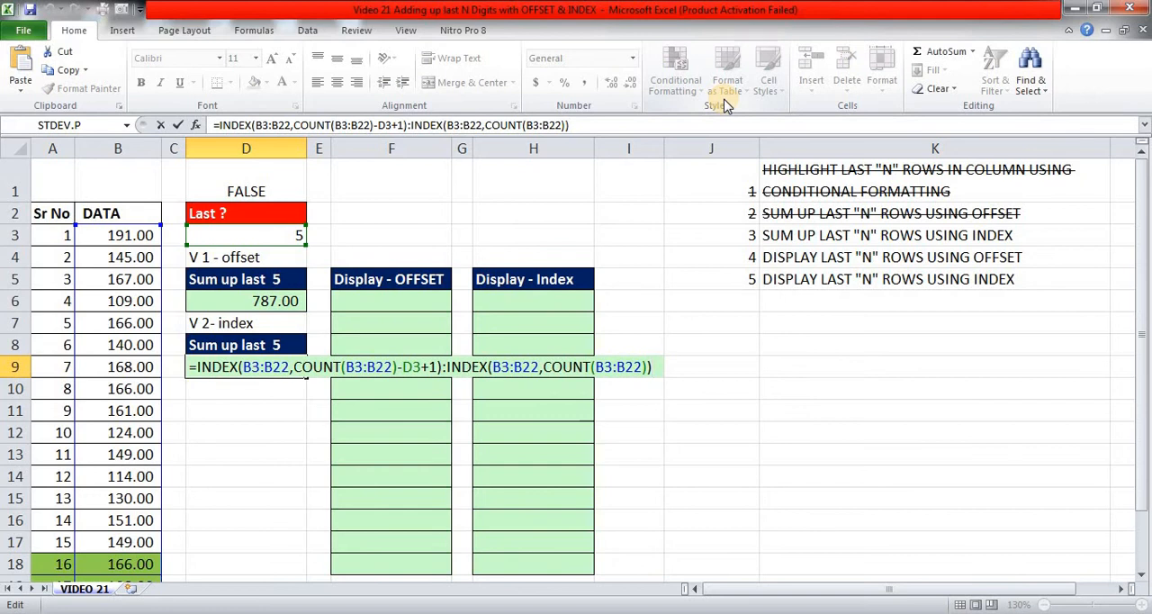
pyautogui.press('F9')
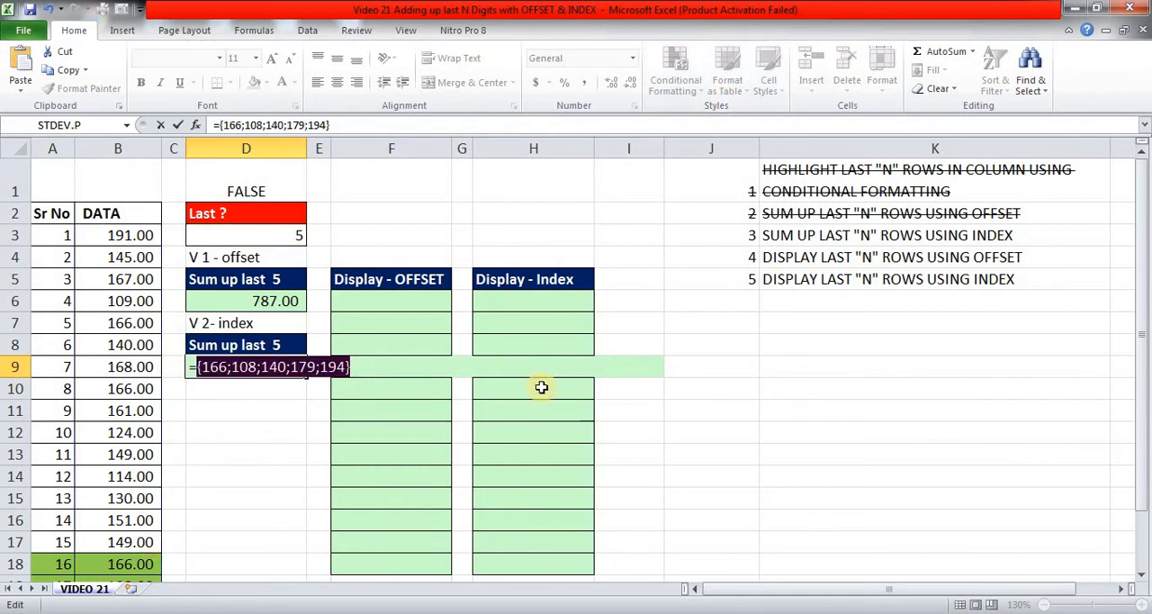
pyautogui.moveTo(1136, 270); pyautogui.dragTo(1120, 356)
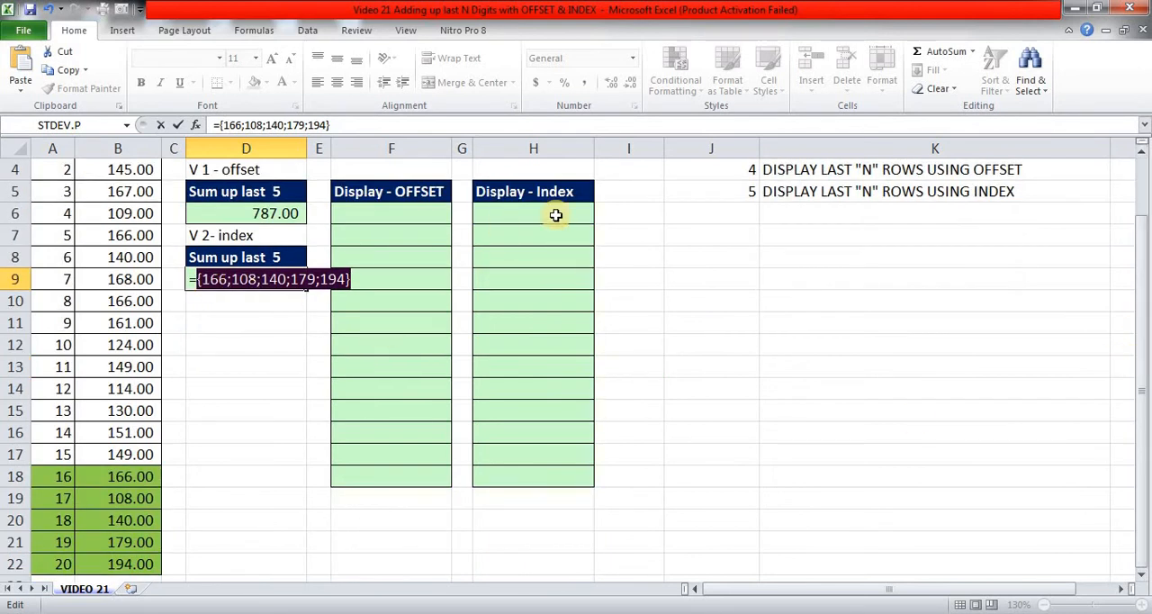
pyautogui.hotkey('ctrl', 'z')
pyautogui.press('Left')
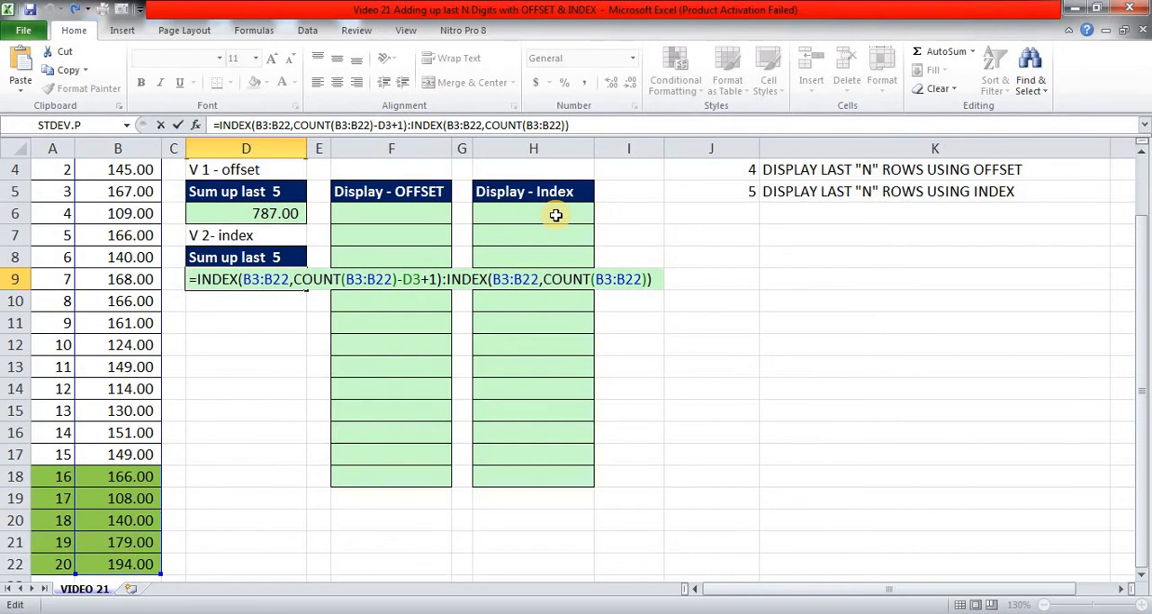
# Wrap the INDEX range formula in D9 in a SUM function and enter it.
pyautogui.write('SUM(')
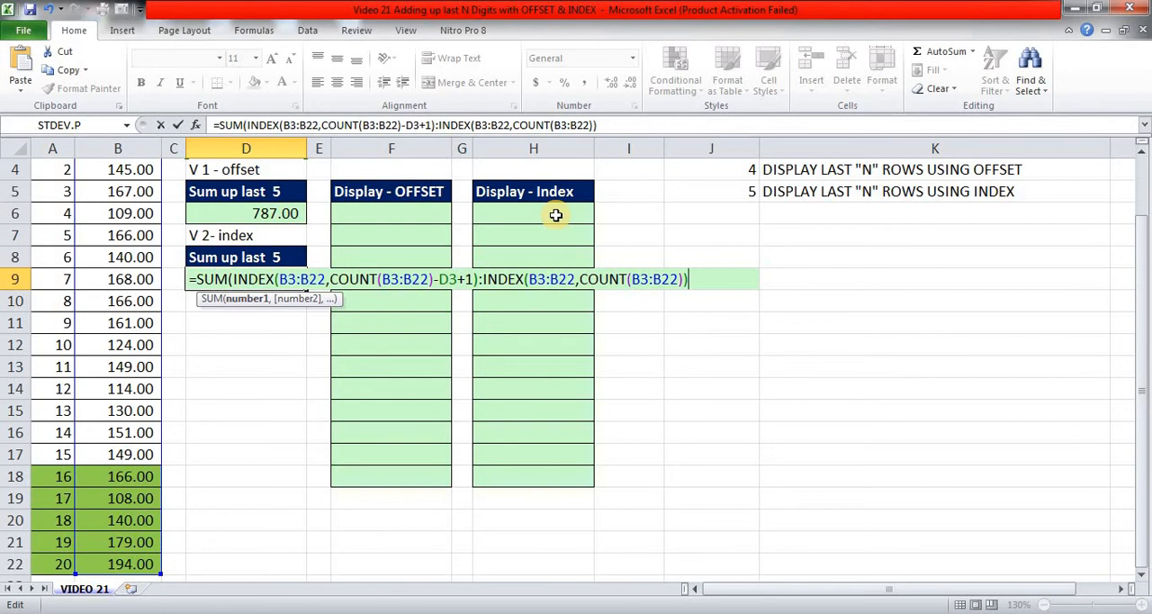
pyautogui.write(')')
pyautogui.press('Return')
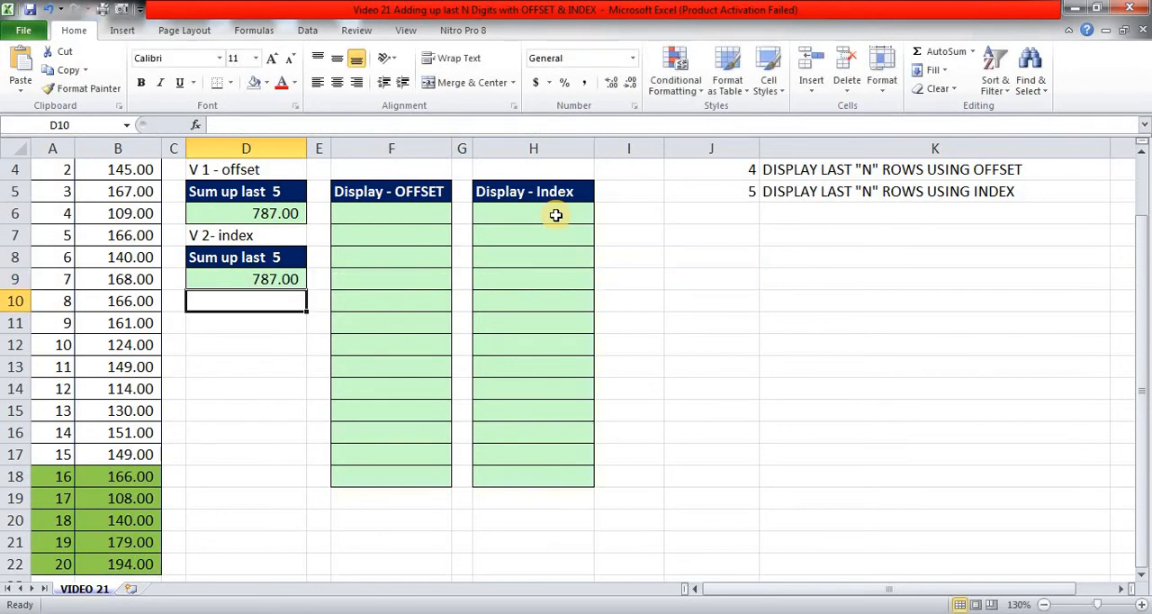
# Set the Last ? value in D3 to 8 and check the first highlighted row, A15:B15.
pyautogui.press('Up')
pyautogui.press('Up')
pyautogui.press('Up')
pyautogui.press('Up')
pyautogui.press('Up')
pyautogui.press('Up')
pyautogui.press('Up')
pyautogui.press('Up')
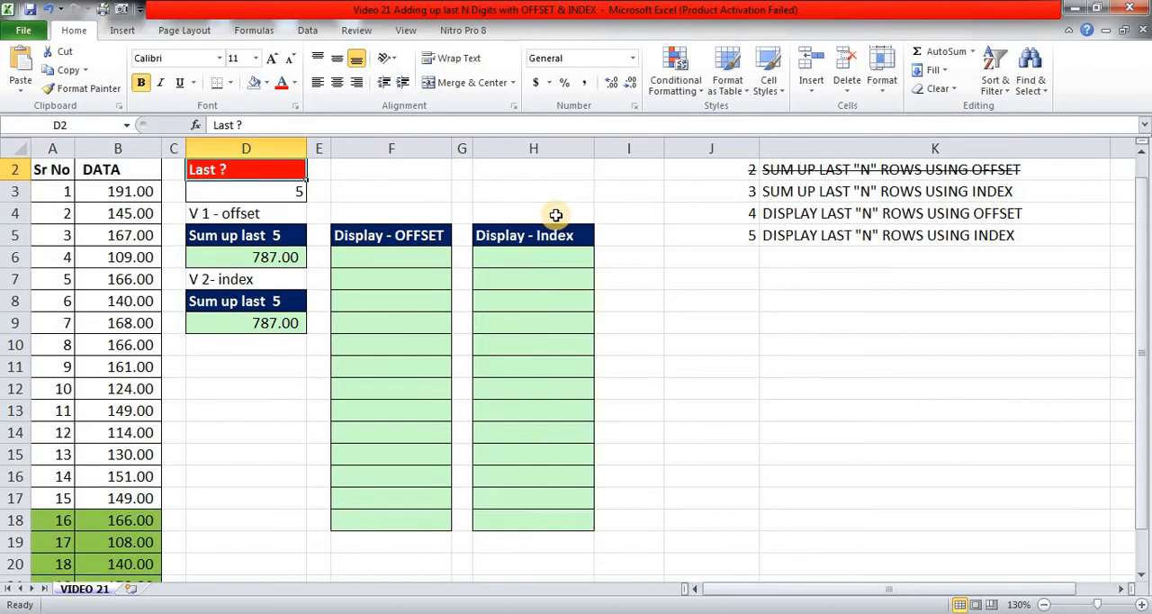
pyautogui.press('Down')
pyautogui.write('8')
pyautogui.press('Return')
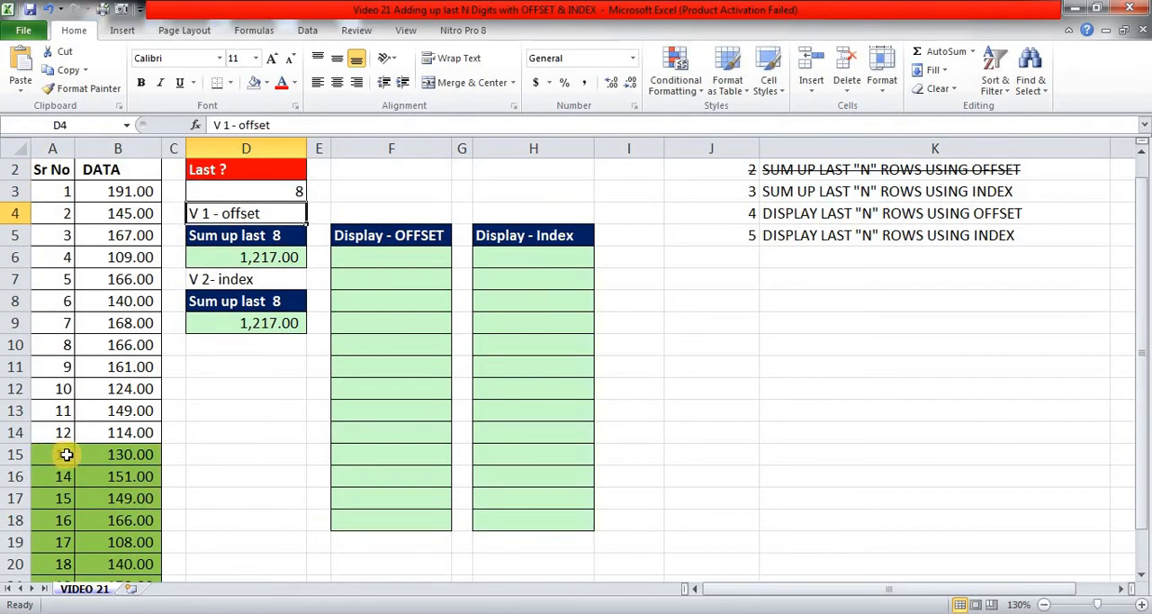
pyautogui.moveTo(58, 455); pyautogui.dragTo(112, 459)
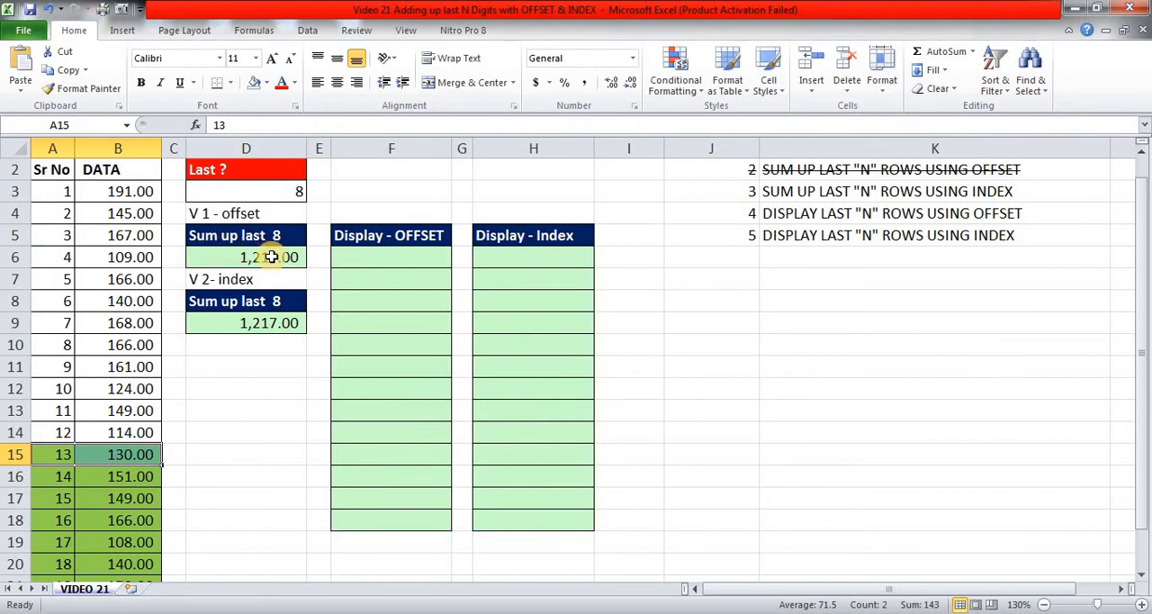
# Set the Last ? value in D3 back to 5.
pyautogui.click(278, 191)
pyautogui.write('5')
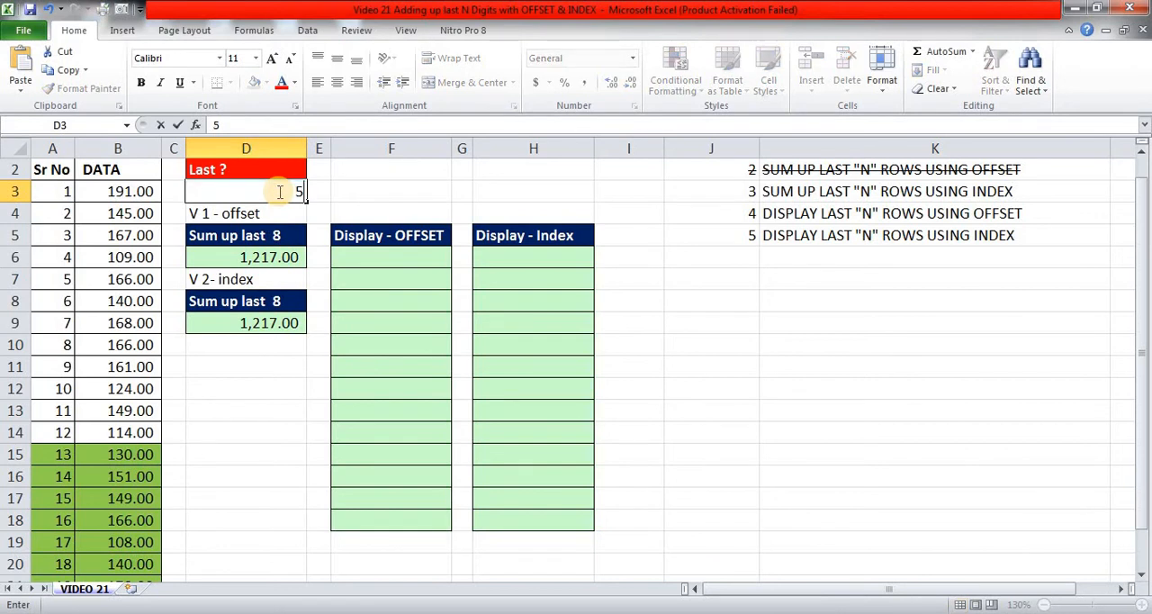
pyautogui.press('Return')
pyautogui.press('Down')
pyautogui.press('Right')
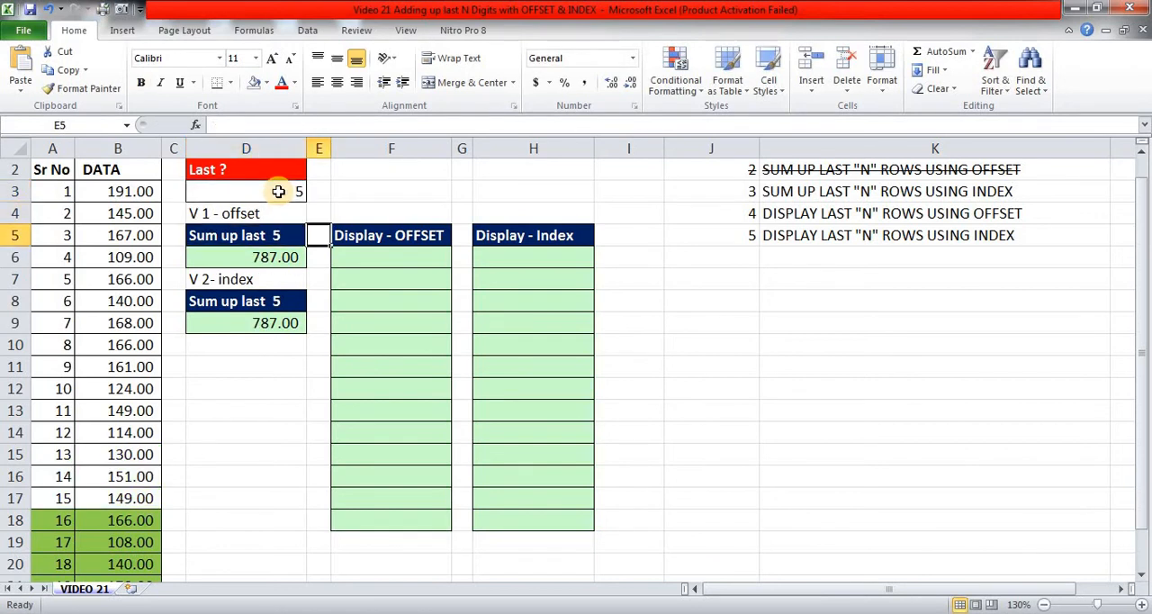
pyautogui.press('Right')
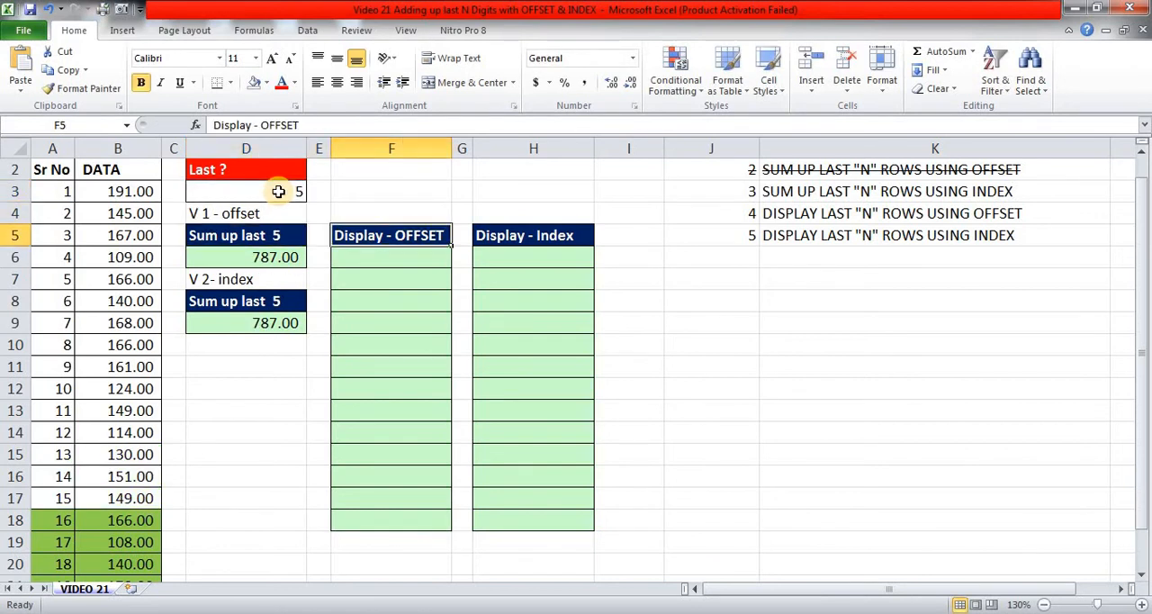
pyautogui.press('Left')
pyautogui.press('Left')
pyautogui.press('Left')
pyautogui.press('Right')
pyautogui.press('Right')
pyautogui.press('Right')
pyautogui.press('Down')
# Copy the last five data values in B18:B22 and paste them as values into the Display - OFFSET column starting at F6.
pyautogui.press('Left')
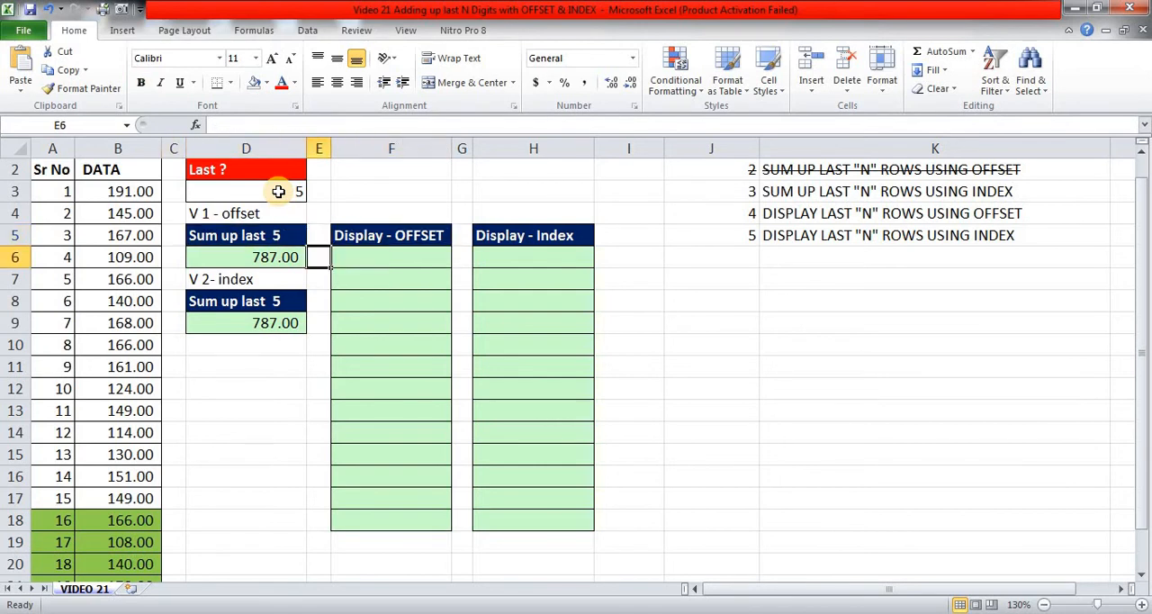
pyautogui.press('Left')
pyautogui.press('Left')
pyautogui.press('Left')
pyautogui.press('Down')
pyautogui.press('Down')
pyautogui.press('Down')
pyautogui.press('Down')
pyautogui.press('Down')
pyautogui.press('Down')
pyautogui.press('Down')
pyautogui.press('Down')
pyautogui.press('Down')
pyautogui.press('Down')
pyautogui.press('Down')
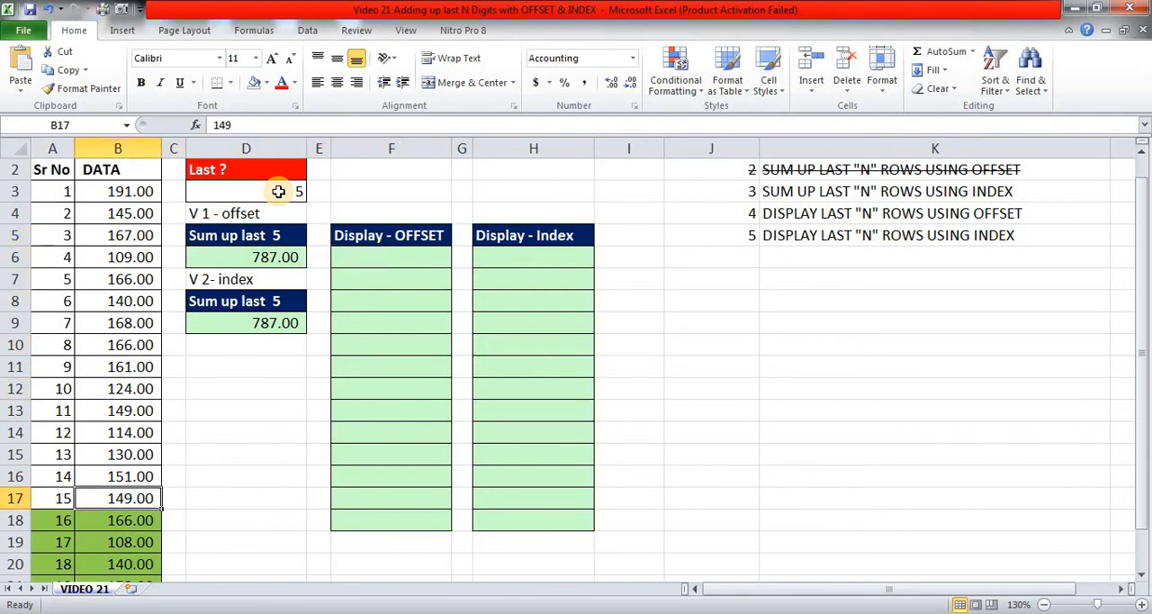
pyautogui.press('Down')
pyautogui.hotkey('shift', 'Down')
pyautogui.hotkey('shift', 'Down')
pyautogui.hotkey('shift', 'Down')
pyautogui.hotkey('shift', 'Down')
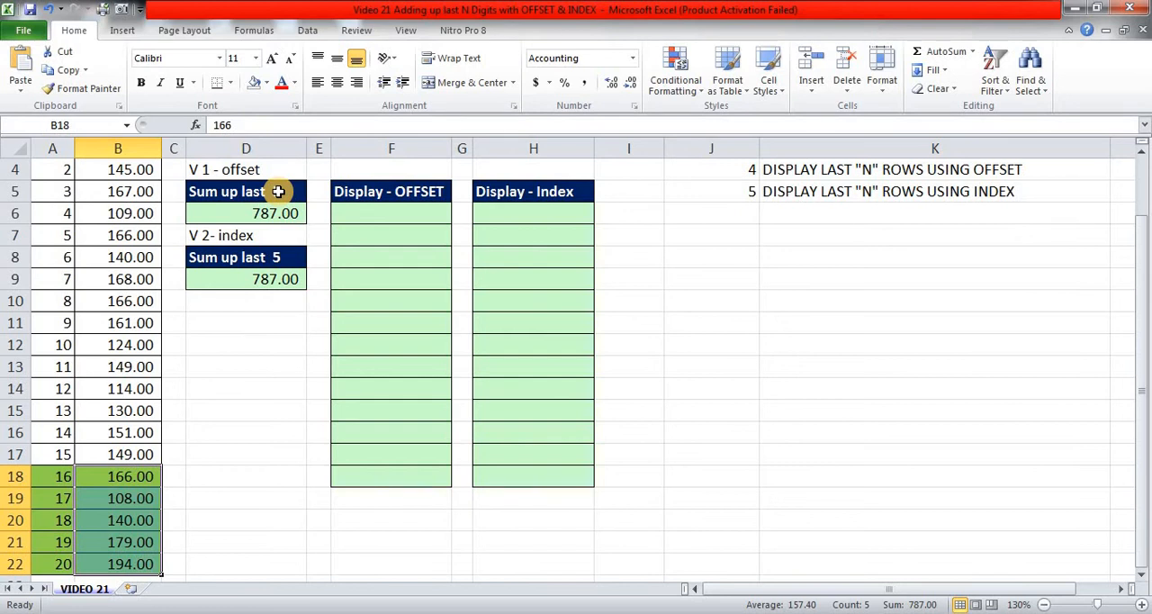
pyautogui.hotkey('ctrl', 'c')
pyautogui.press('Up')
pyautogui.press('Up')
pyautogui.press('Up')
pyautogui.press('Up')
pyautogui.press('Up')
pyautogui.press('Up')
pyautogui.press('Up')
pyautogui.press('Up')
pyautogui.press('Up')
pyautogui.press('Right')
pyautogui.press('Right')
pyautogui.press('Right')
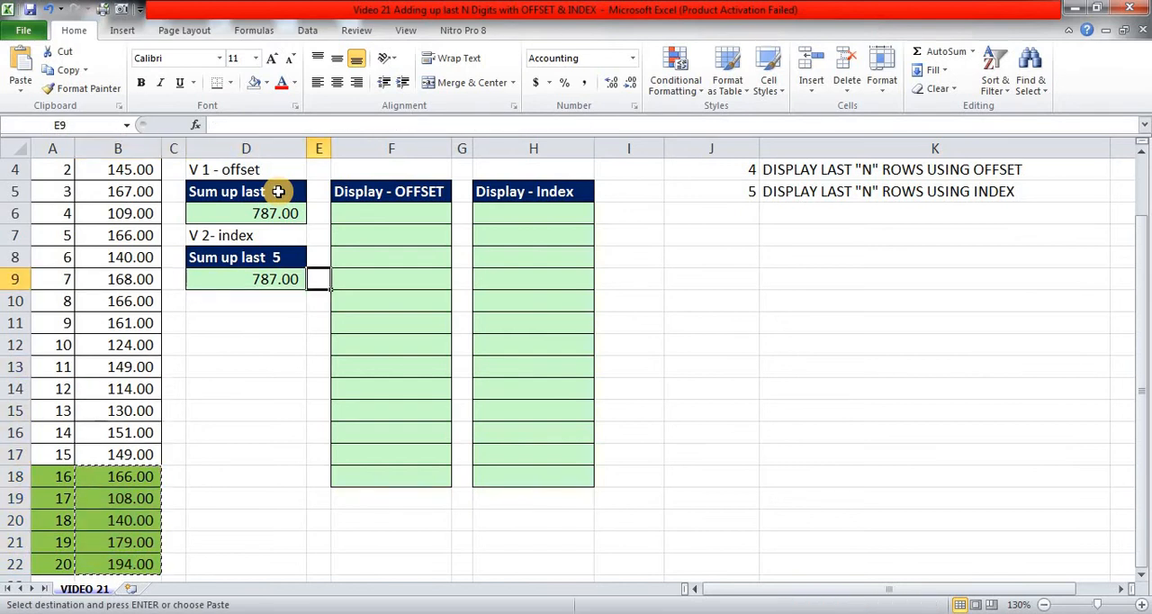
pyautogui.press('Right')
pyautogui.press('Up')
pyautogui.press('Up')
pyautogui.press('Up')
pyautogui.hotkey('shift', 'F10')
pyautogui.press('s')
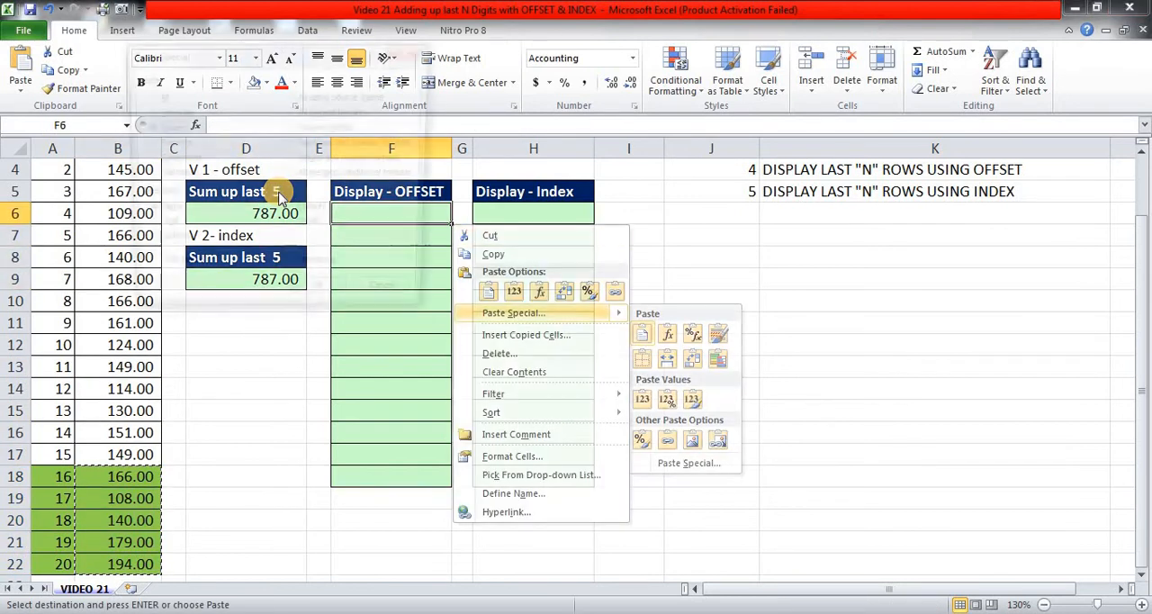
pyautogui.press('v')
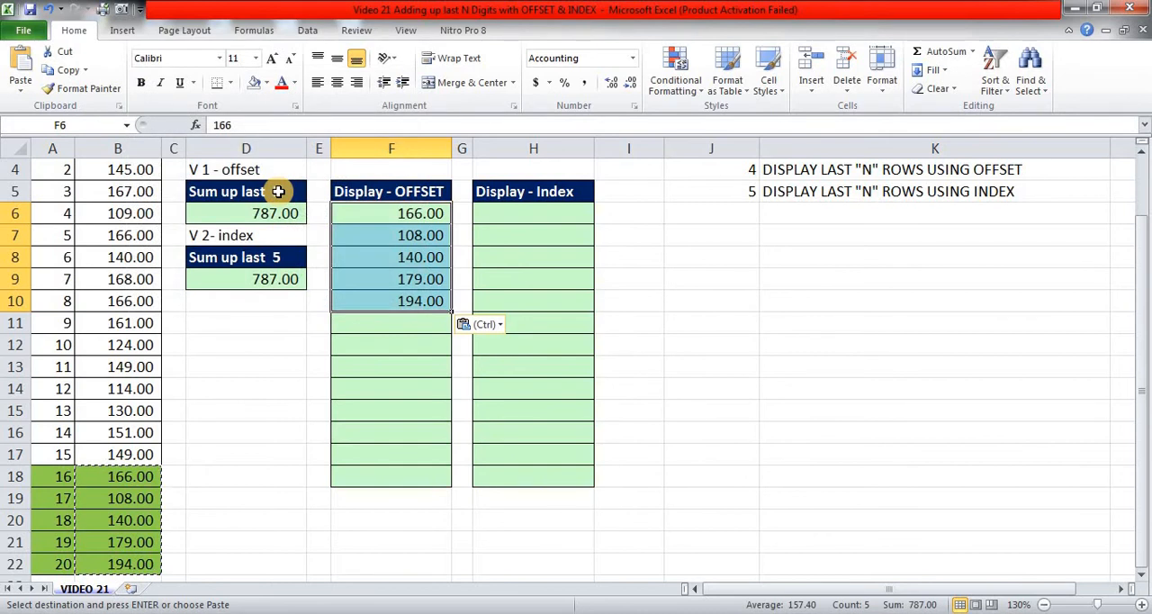
# Clear the pasted values from F6:F10 and return to F6.
pyautogui.press('Delete')
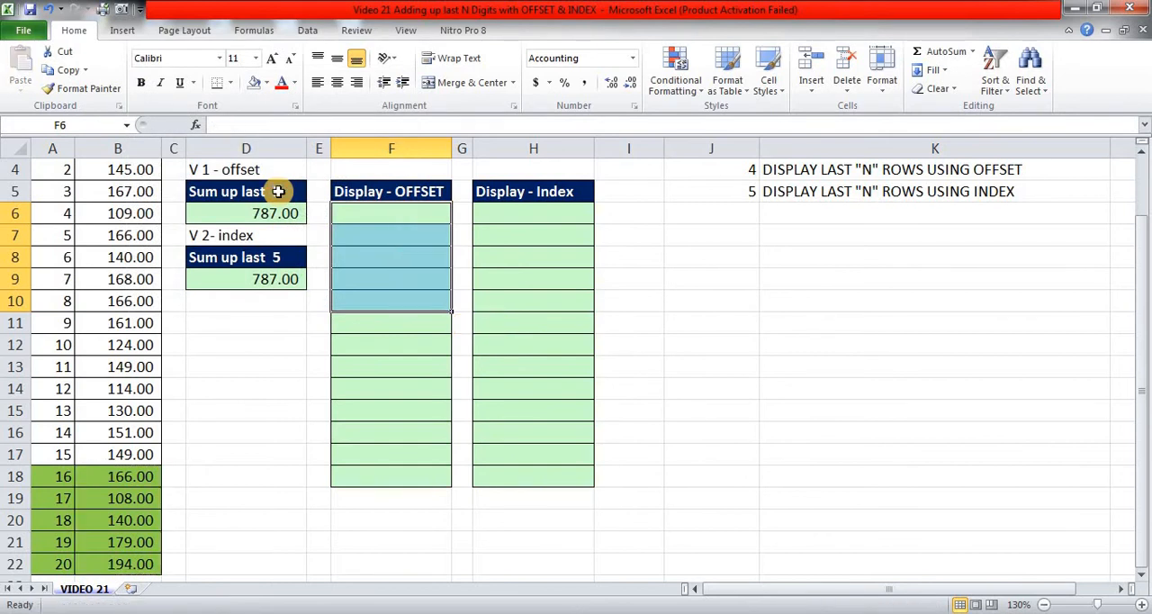
pyautogui.press('Up')
pyautogui.press('Up')
pyautogui.press('Up')
pyautogui.press('Up')
pyautogui.press('Down')
pyautogui.press('Down')
pyautogui.press('Down')
pyautogui.press('Down')
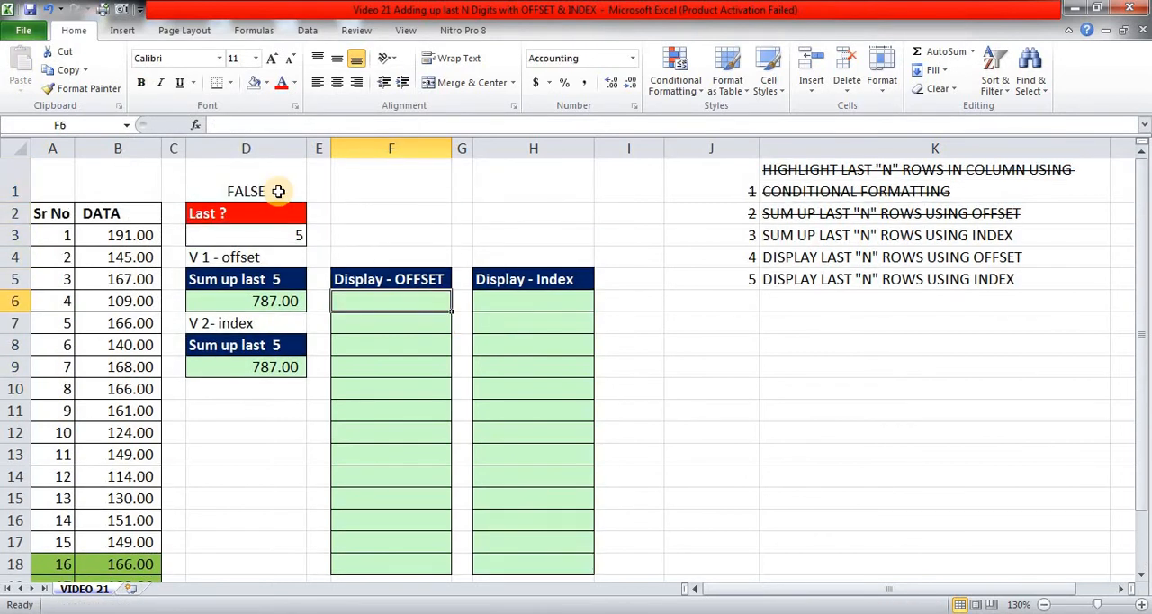
# Begin an OFFSET formula in F6 with the DATA header as the absolute reference $B$2.
pyautogui.write('=OFFSET(')
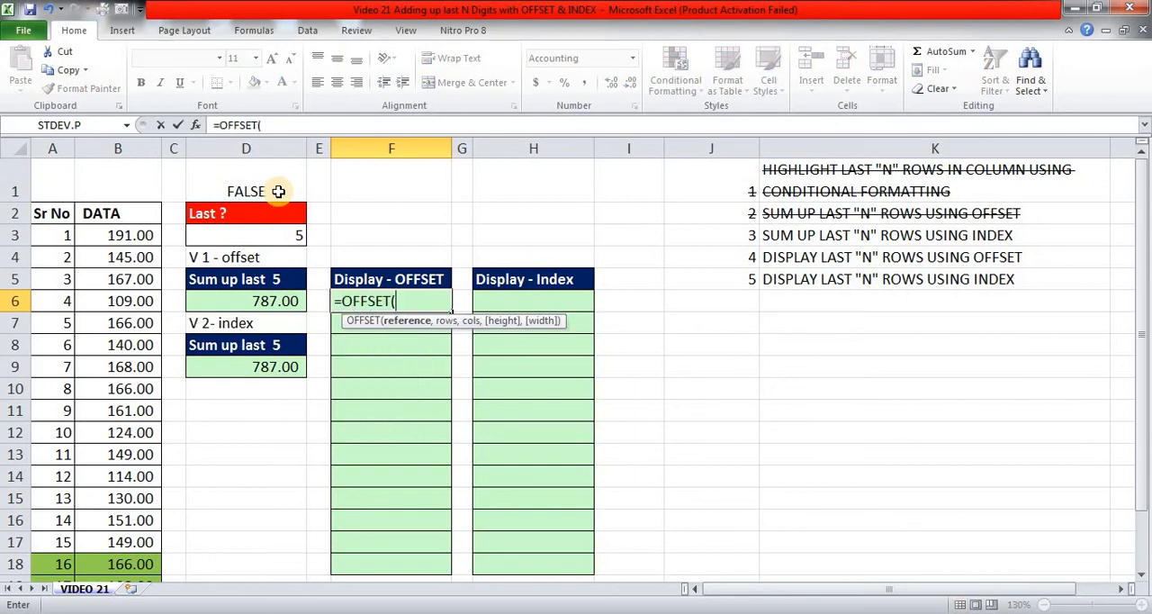
pyautogui.click(127, 209)
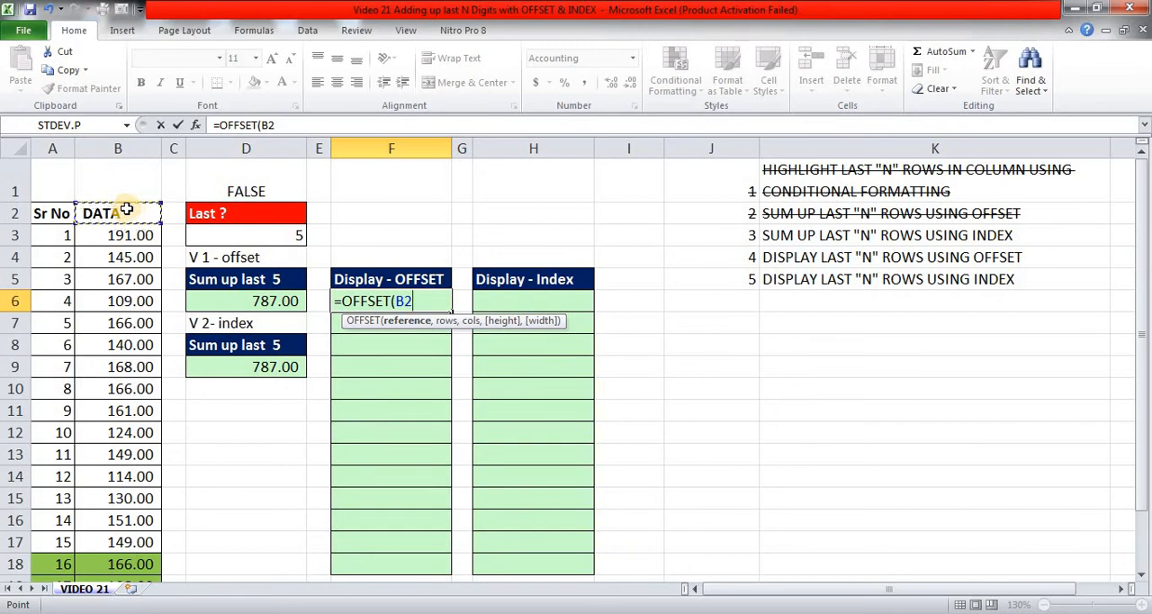
pyautogui.press('F4')
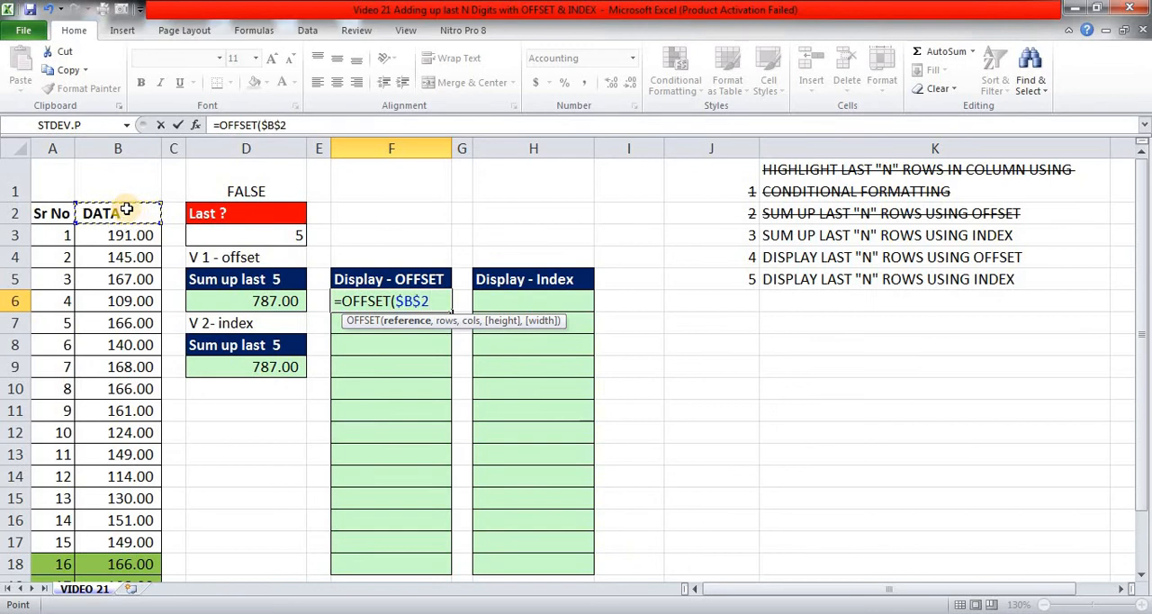
pyautogui.write(',')
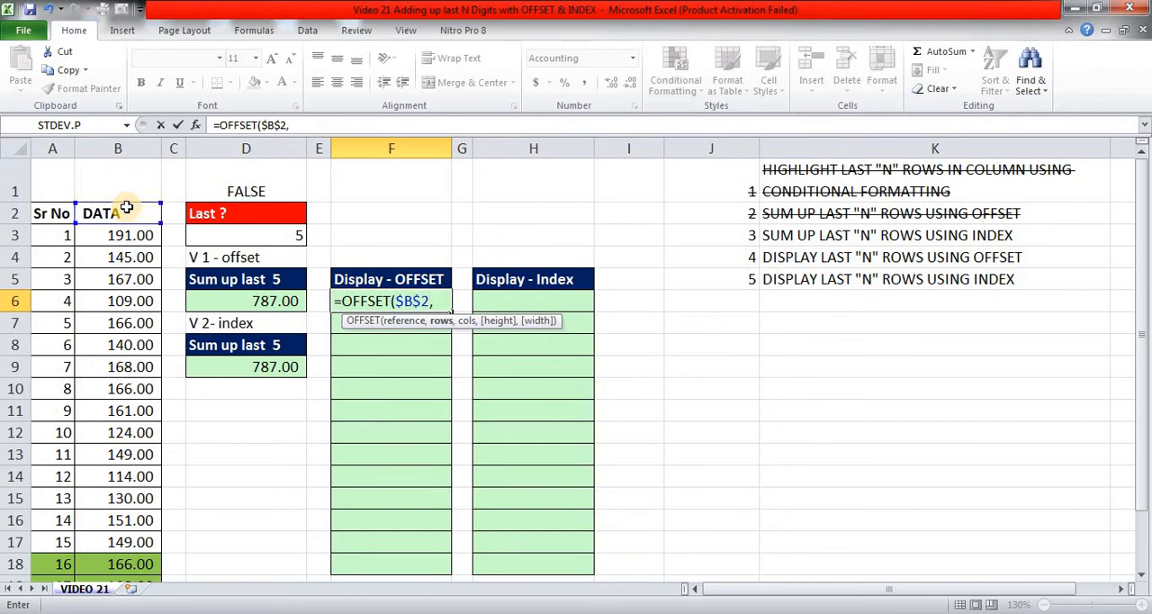
pyautogui.write('ROWS')
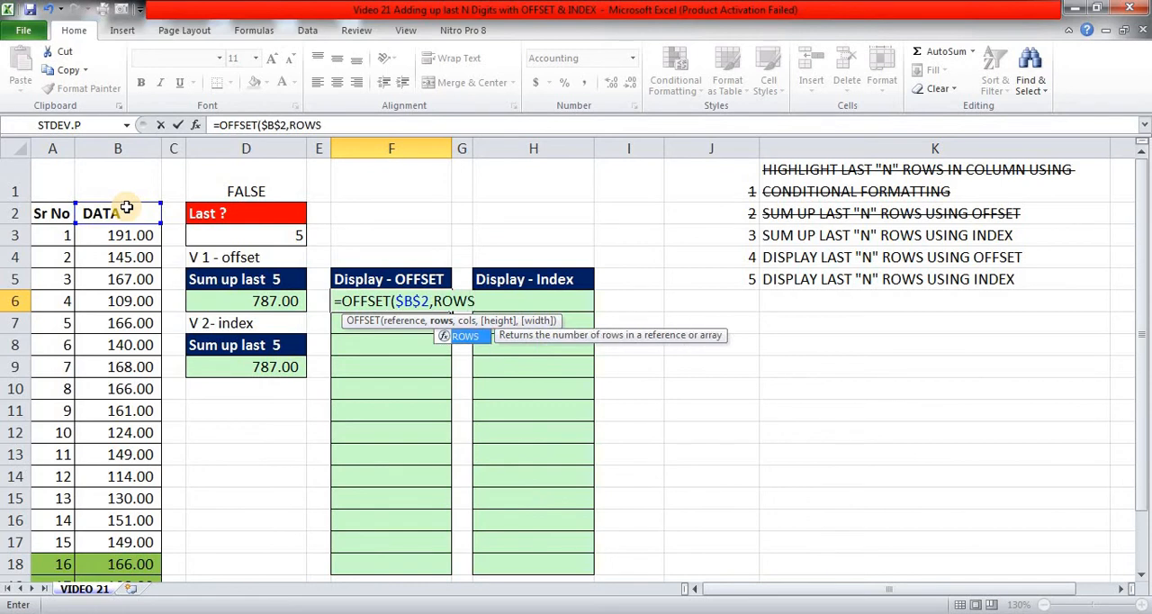
pyautogui.write('(')
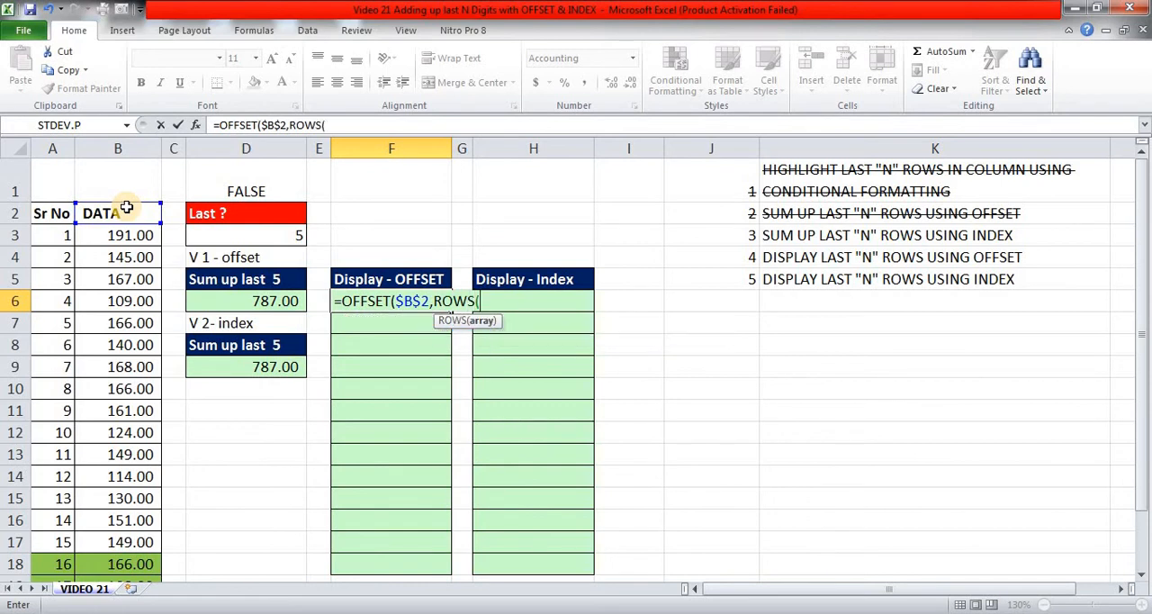
# Build the rows argument in F6 with ROWS($B$3:B22), keeping only the start of the range absolute.
pyautogui.click(110, 237)
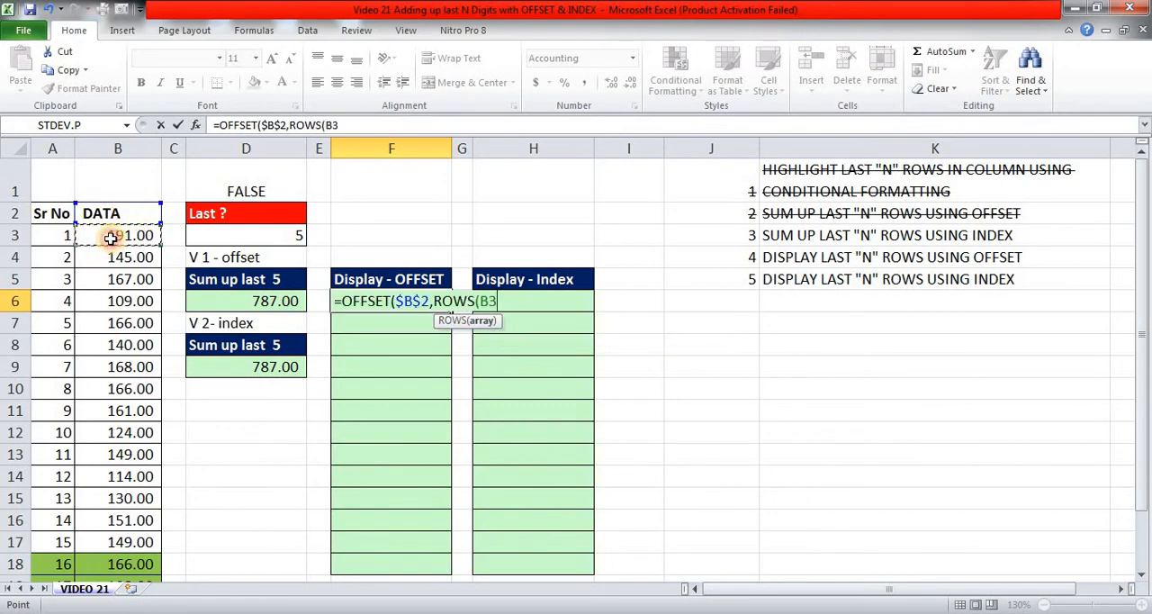
pyautogui.hotkey('ctrl', 'shift', 'Down')
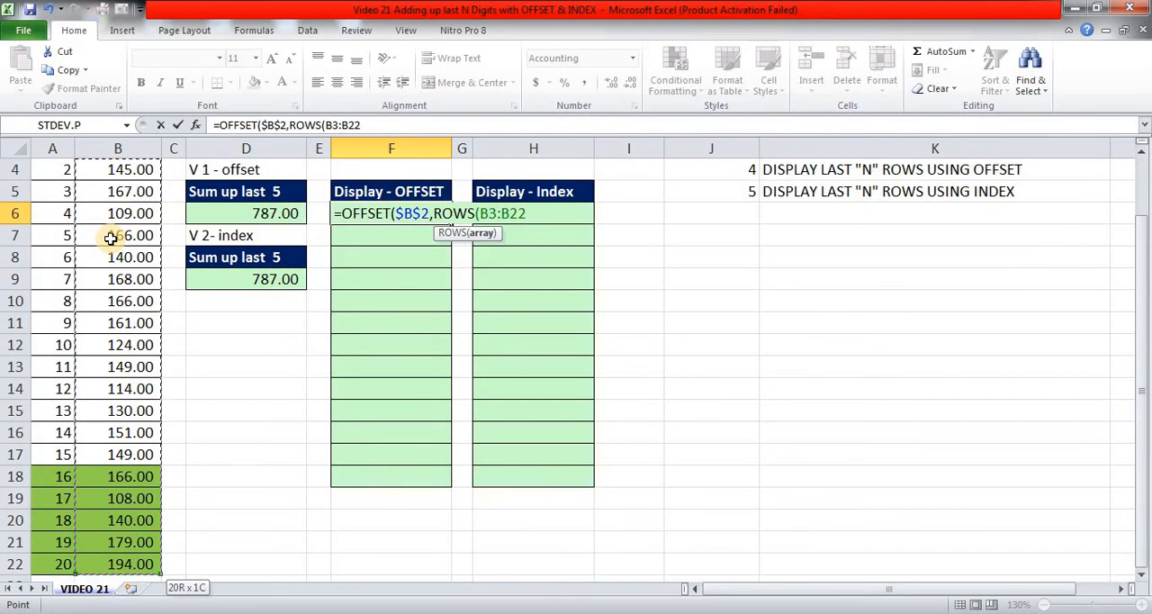
pyautogui.press('F4')
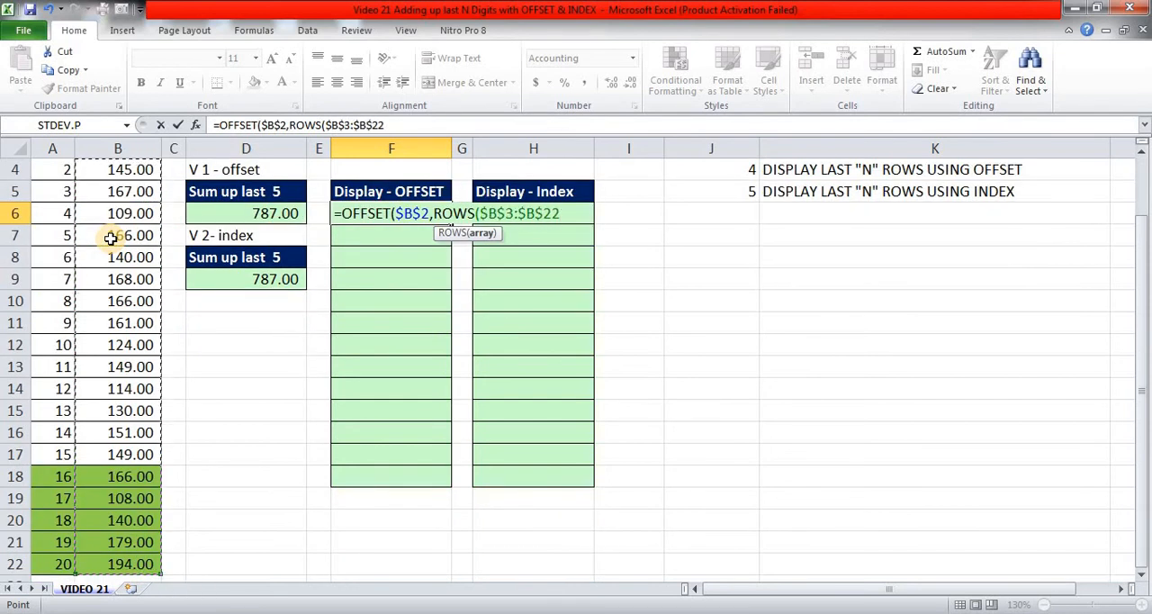
pyautogui.click(372, 124)
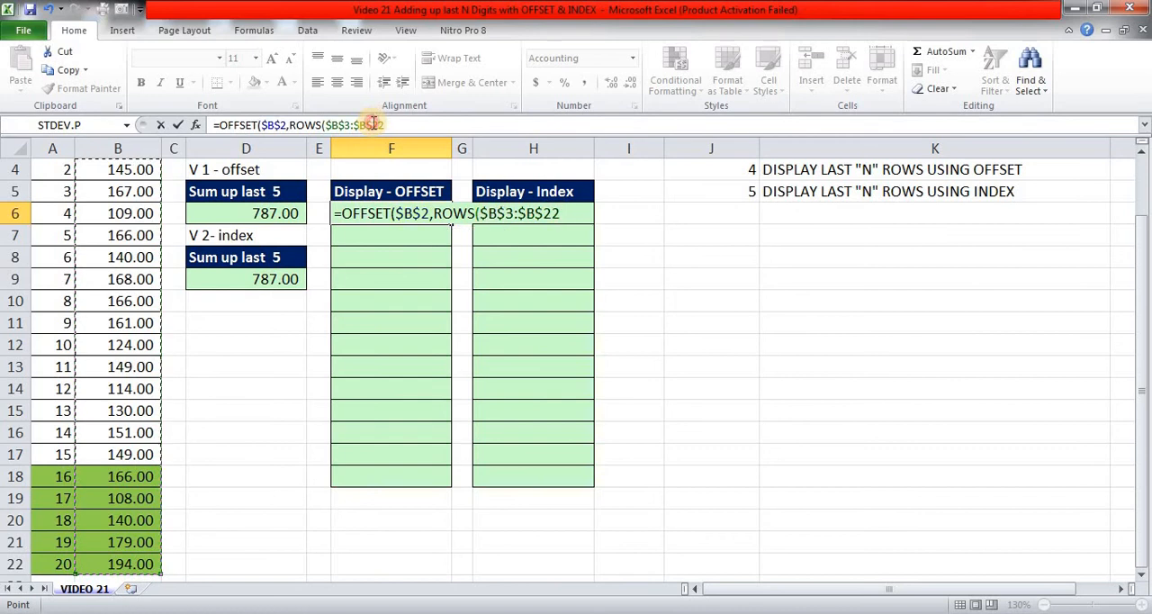
pyautogui.press('BackSpace')
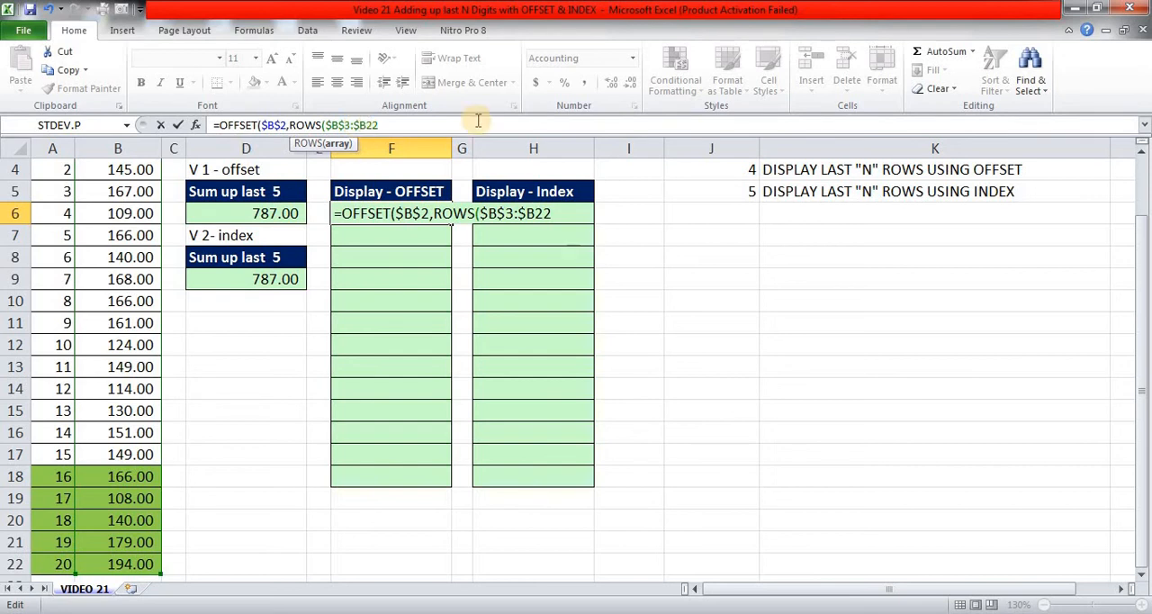
pyautogui.press('BackSpace')
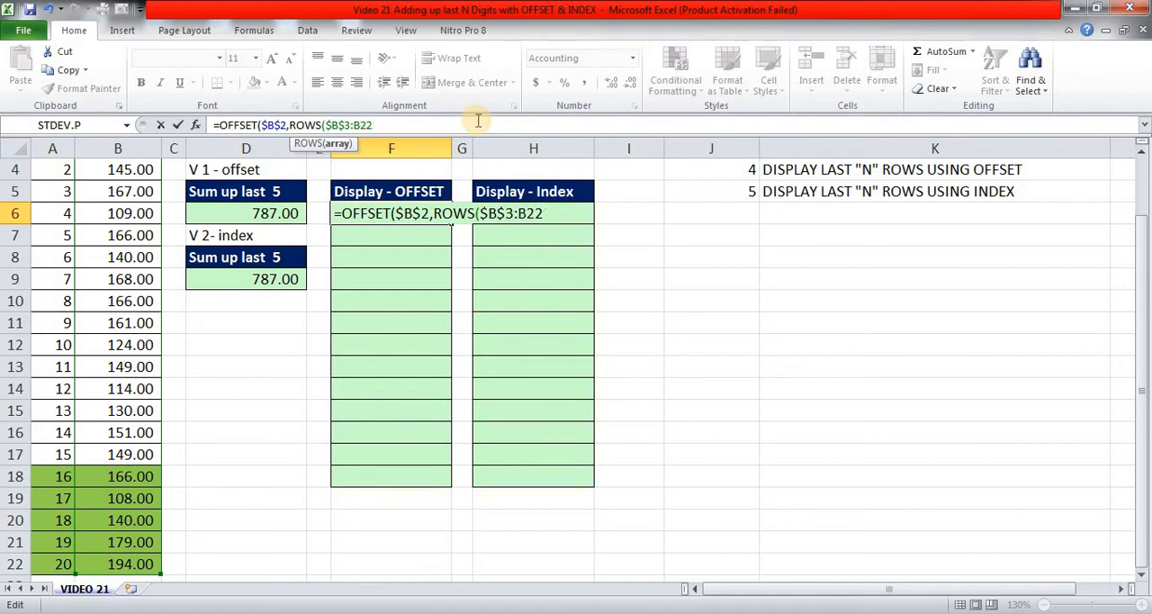
pyautogui.click(388, 122)
pyautogui.write(')-')
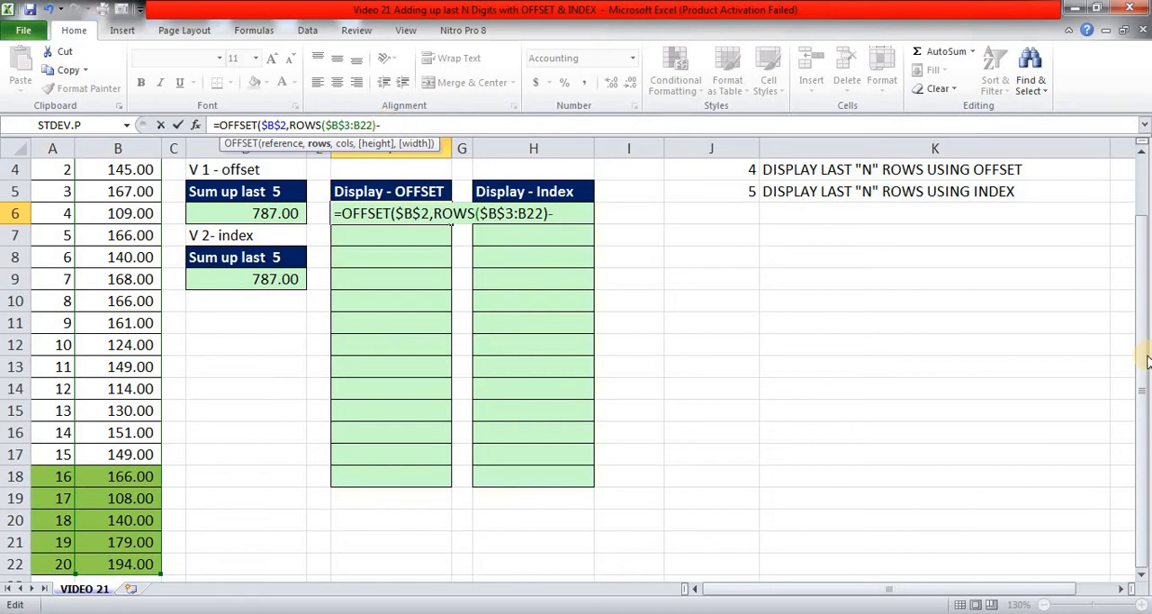
# Complete the rows argument in F6 by subtracting the absolute reference $D$3 and adding 1.
pyautogui.moveTo(1144, 352); pyautogui.dragTo(1147, 222)
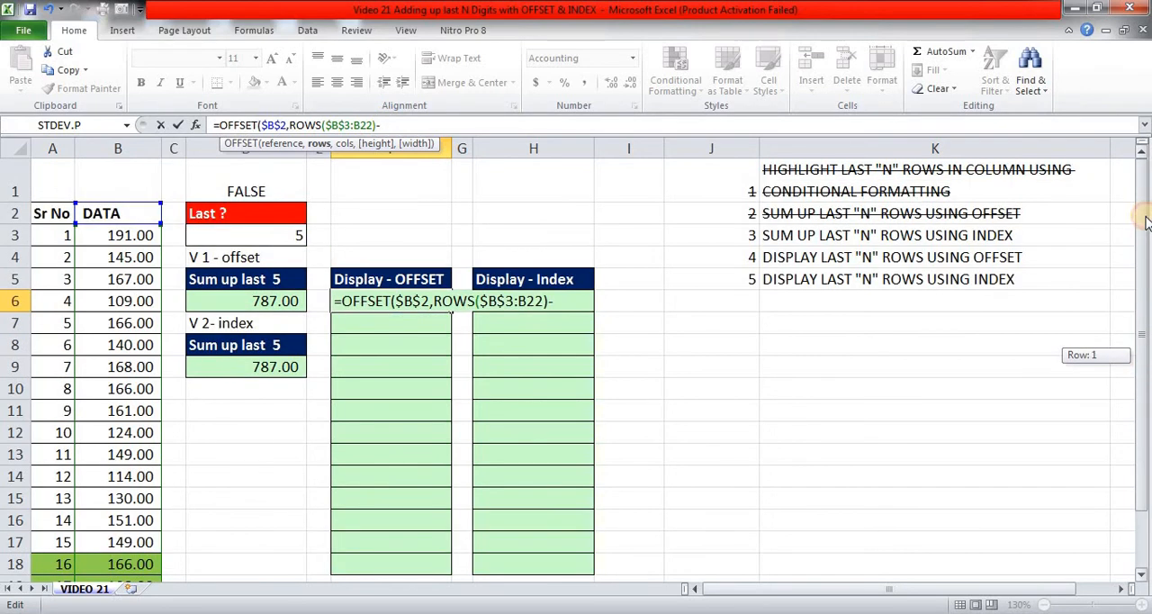
pyautogui.click(275, 231)
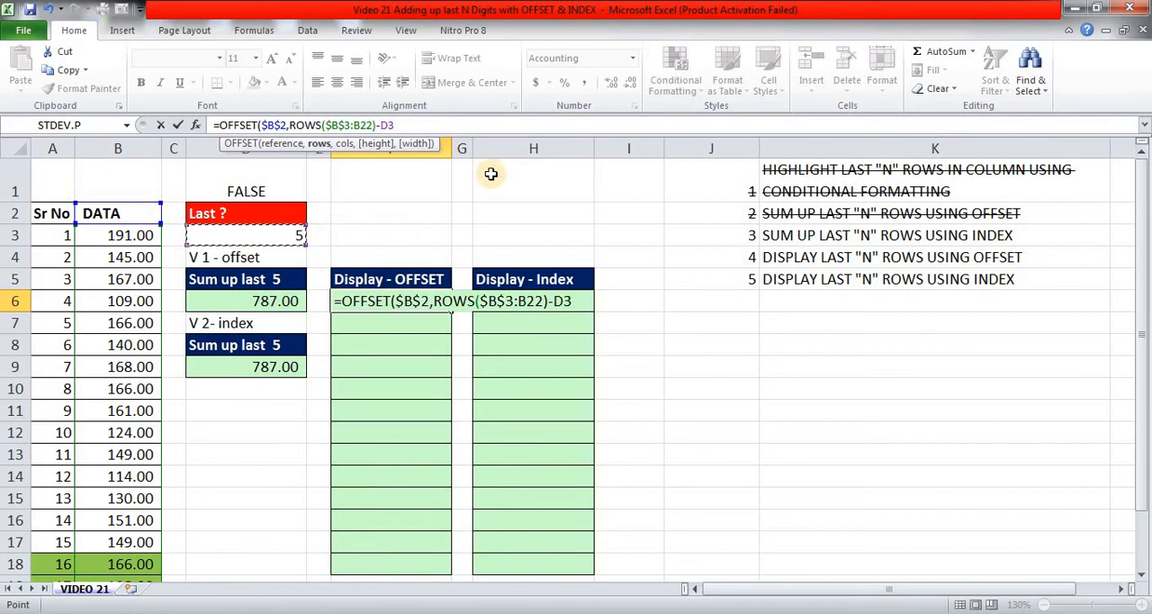
pyautogui.press('F4')
pyautogui.write('+1')
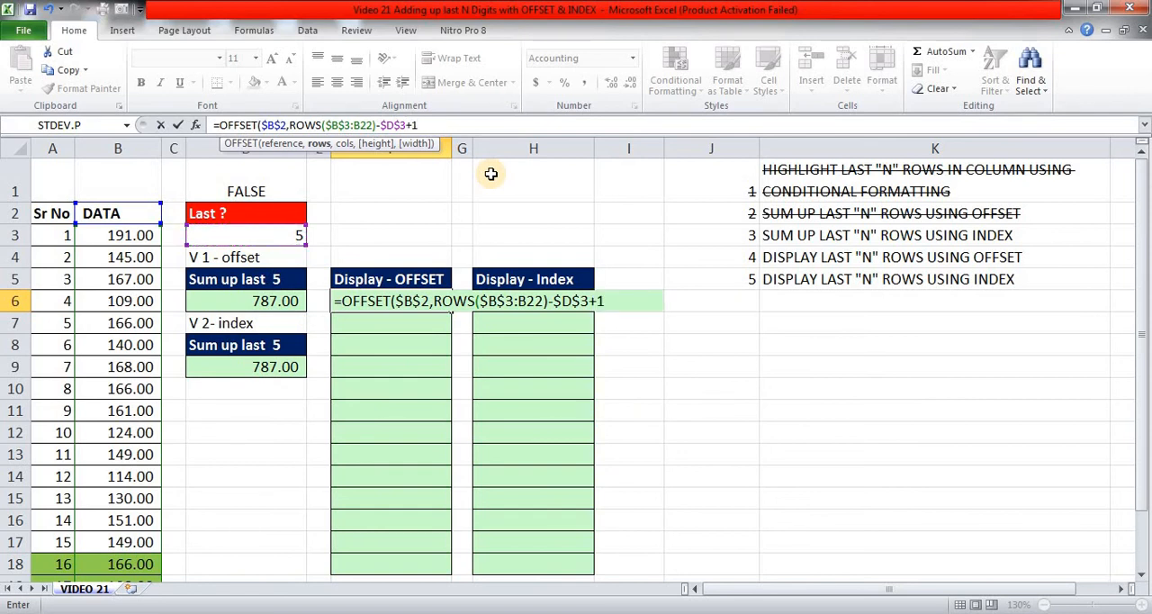
pyautogui.write(',')
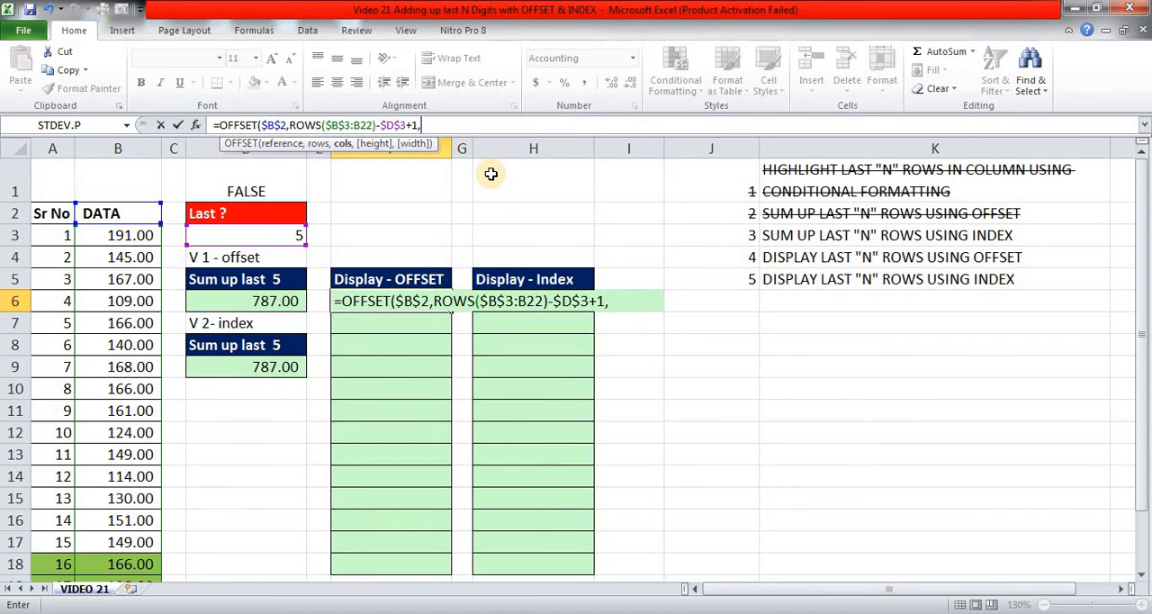
pyautogui.write('0')
# Finish the OFFSET formula in F6 with 0 for cols, 1 for height and 1 for width, and enter it.
pyautogui.write(',')
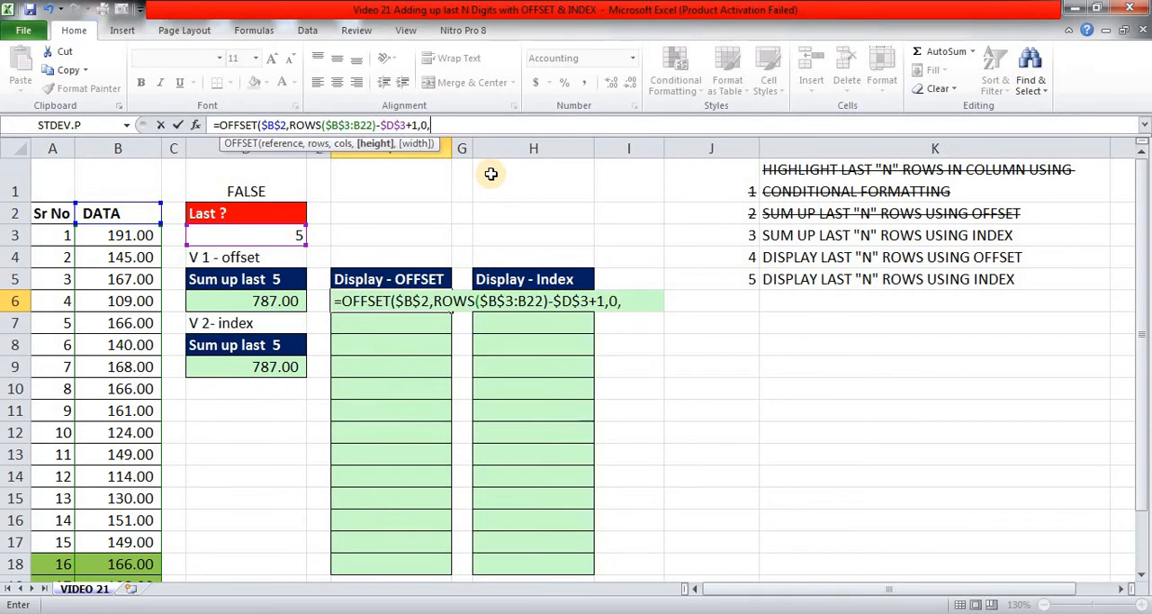
pyautogui.write('1,1')
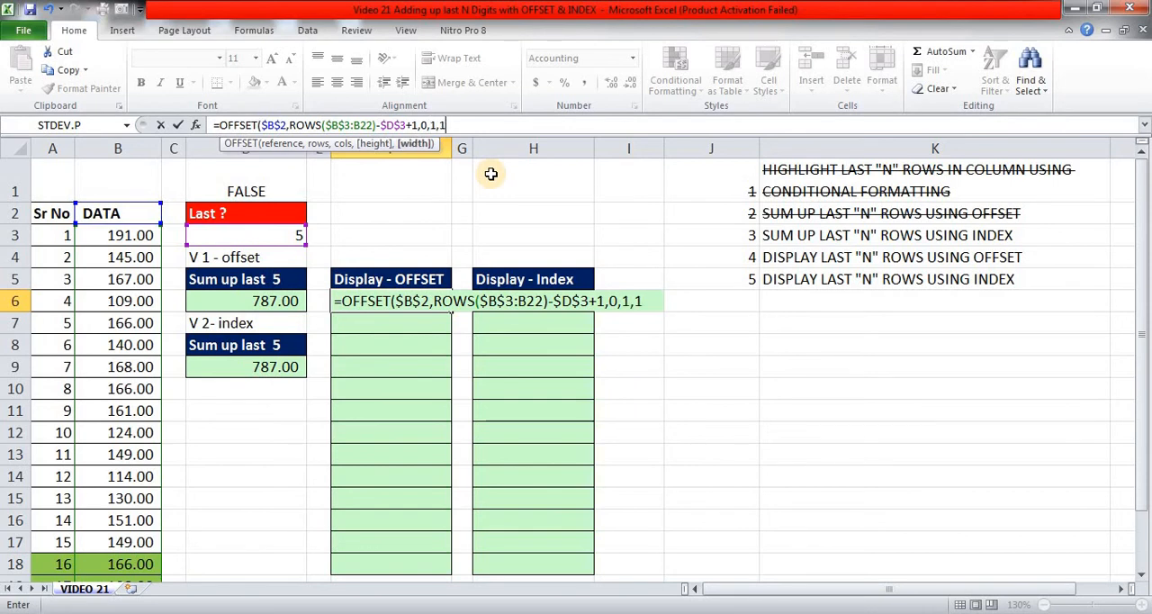
pyautogui.write(')')
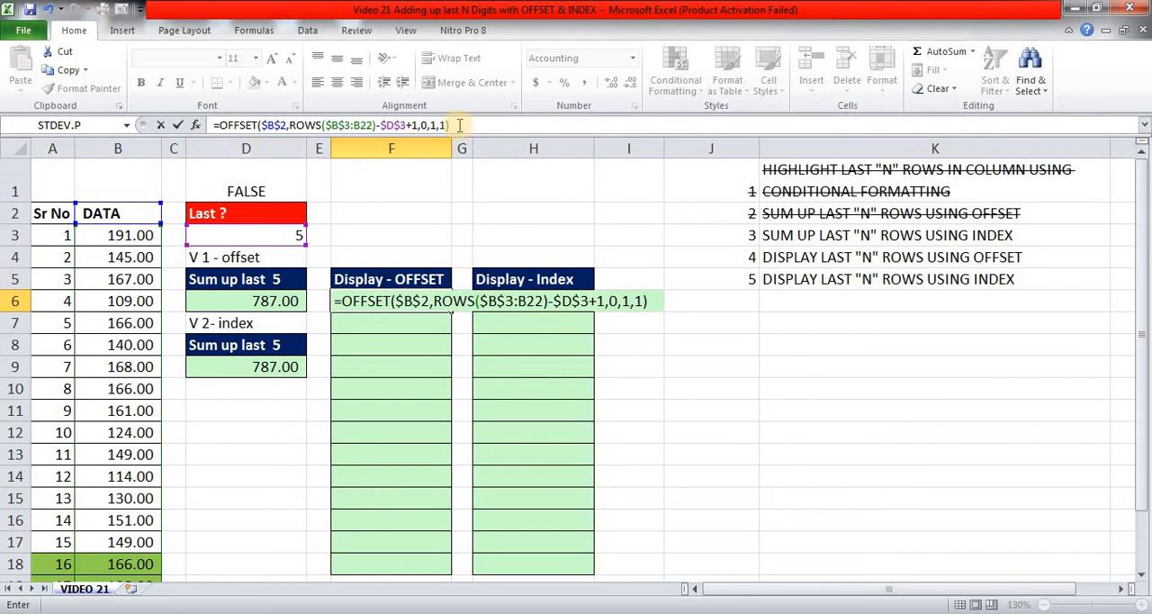
pyautogui.press('Return')
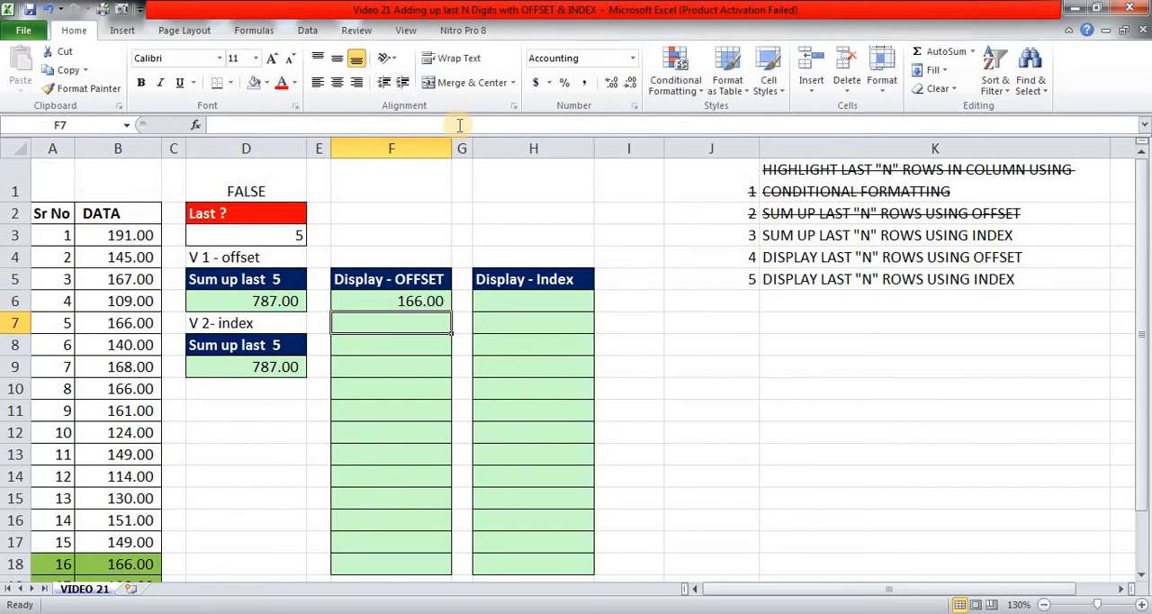
# Copy the OFFSET formula from F6 into F7:F10.
pyautogui.press('Up')
pyautogui.hotkey('ctrl', 'c')
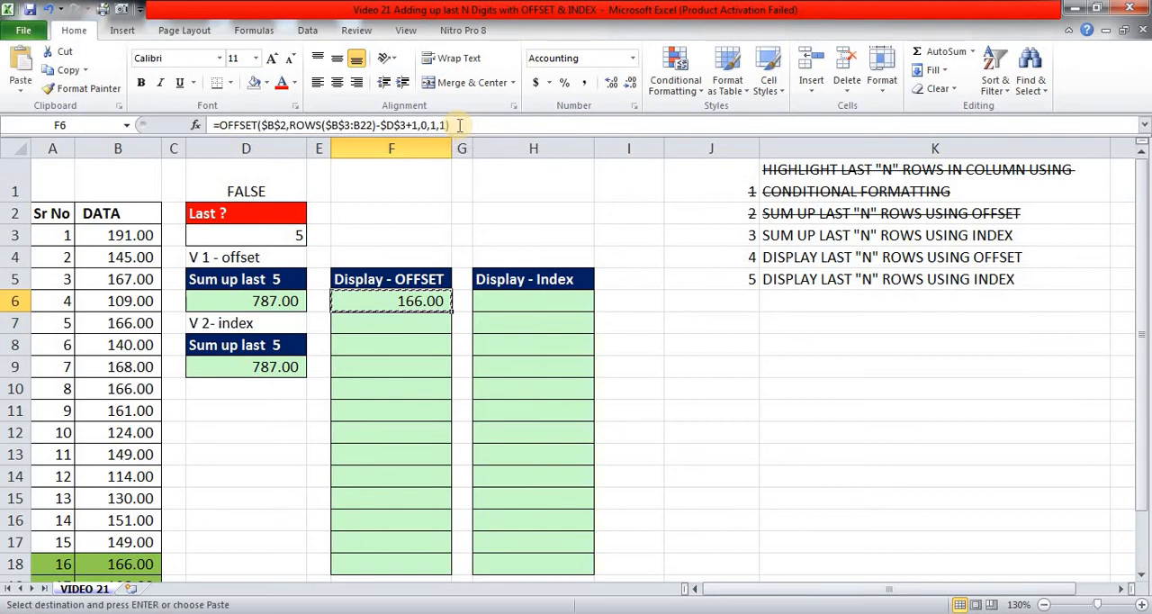
pyautogui.press('Down')
pyautogui.hotkey('shift', 'Down')
pyautogui.hotkey('shift', 'Down')
pyautogui.hotkey('shift', 'Down')
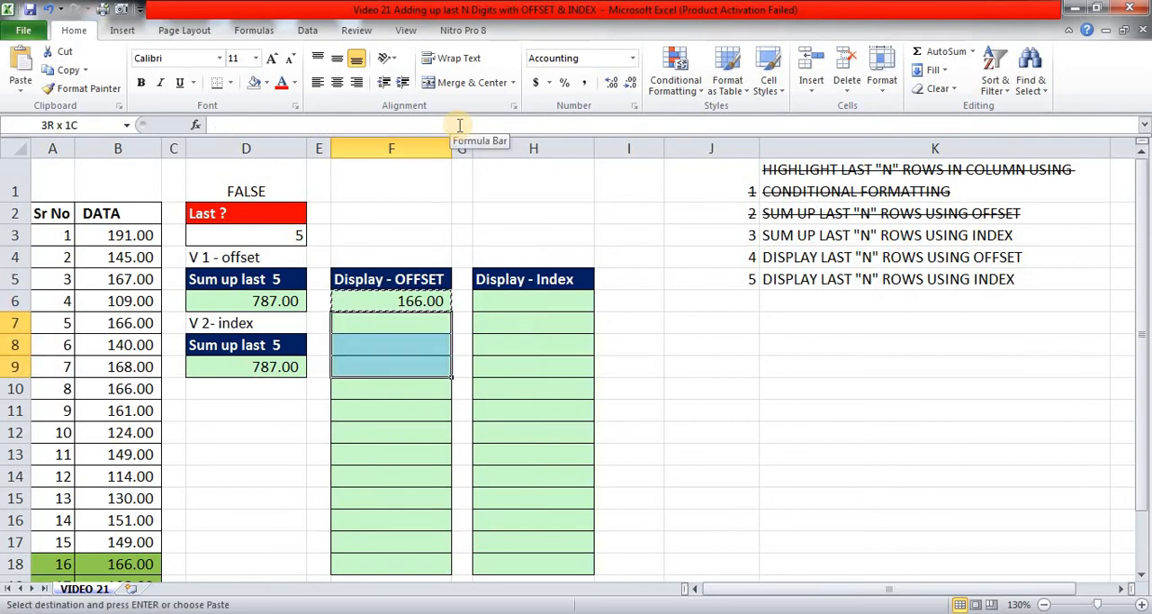
pyautogui.press('Return')
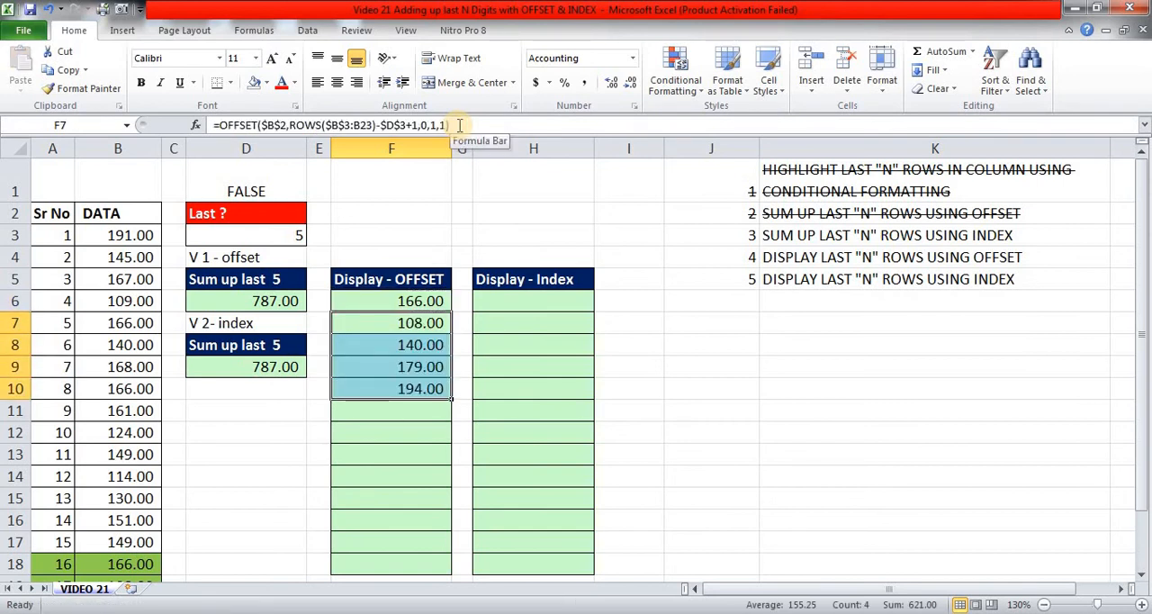
pyautogui.press('Up')
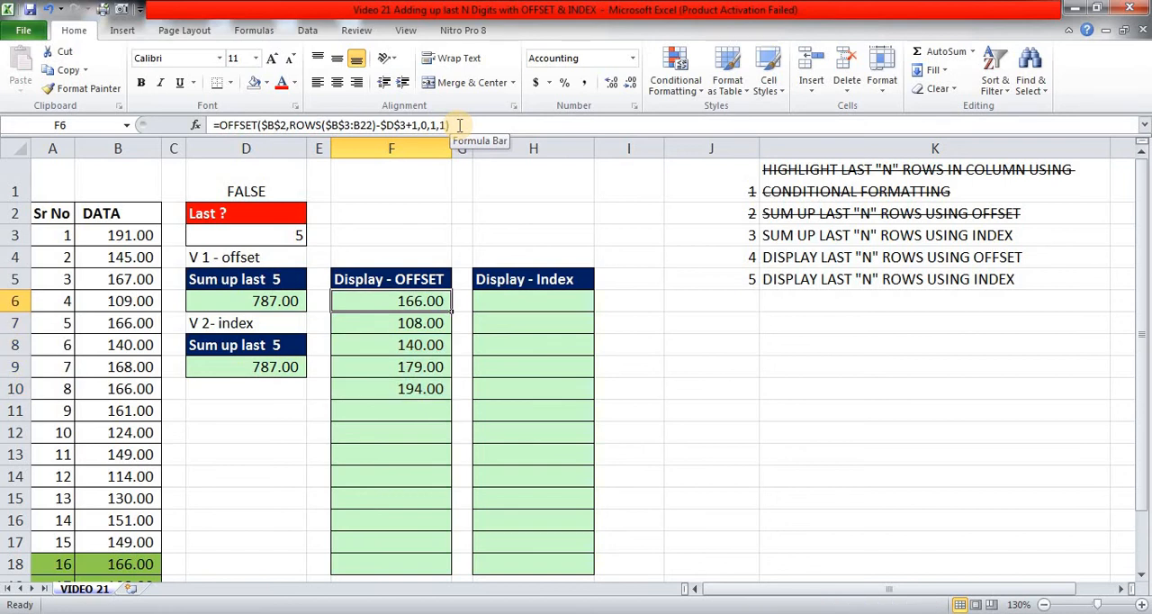
# Copy the OFFSET formula from F10 into F11:F13 and clear the copy selection.
pyautogui.press('Right')
pyautogui.press('Right')
pyautogui.press('Right')
pyautogui.press('Left')
pyautogui.press('Left')
pyautogui.press('Left')
pyautogui.press('Down')
pyautogui.press('Down')
pyautogui.press('Down')
pyautogui.press('Down')
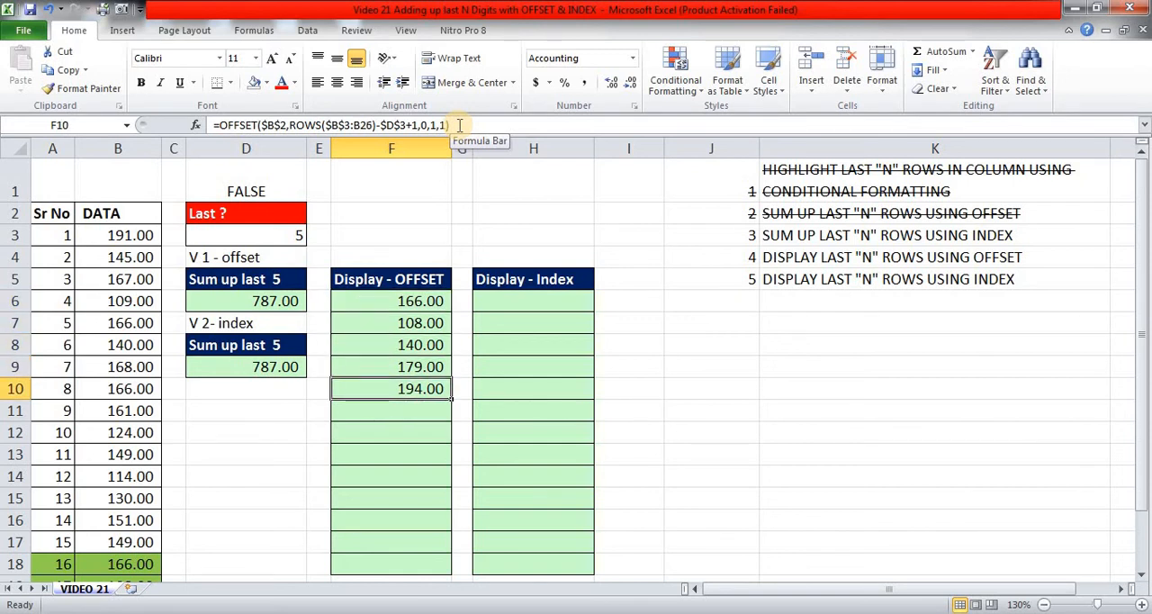
pyautogui.hotkey('ctrl', 'c')
pyautogui.press('Down')
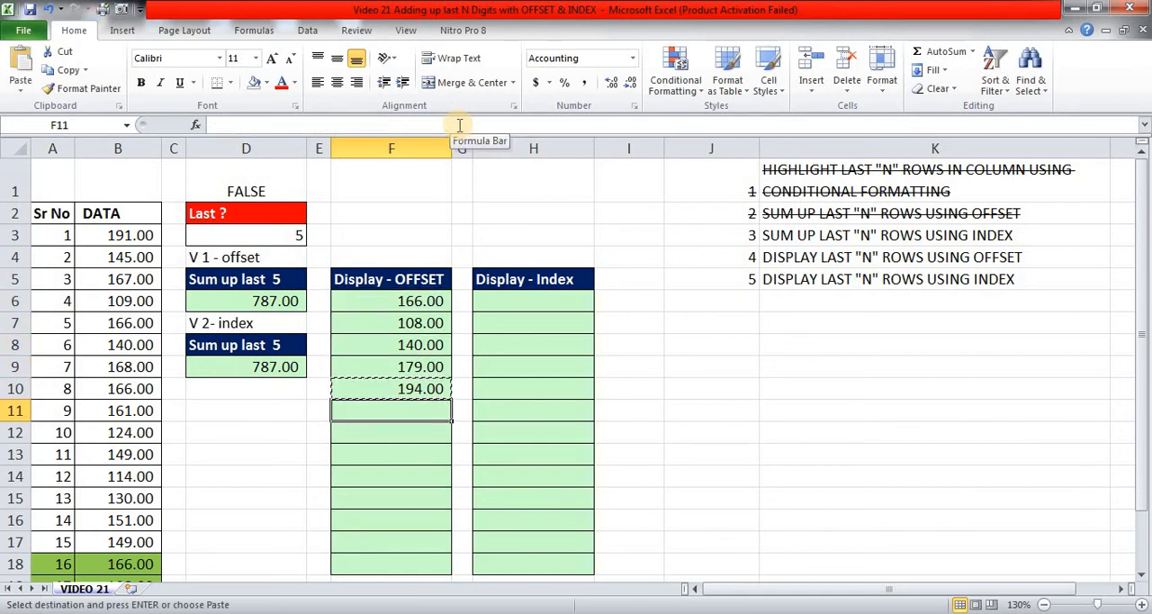
pyautogui.hotkey('shift', 'Down')
pyautogui.hotkey('shift', 'Down')
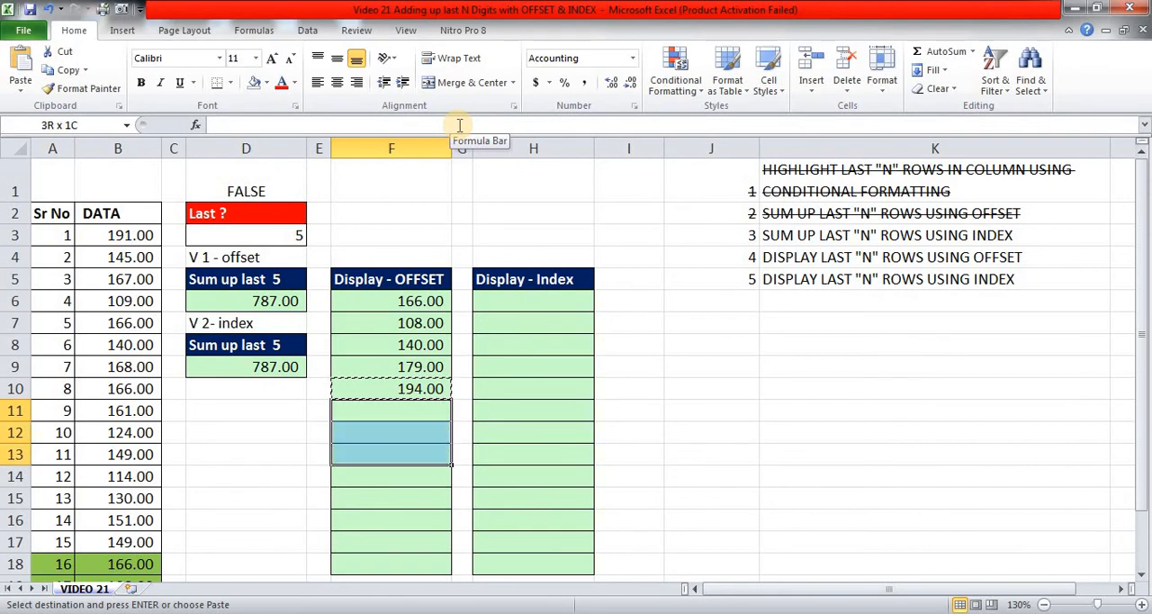
pyautogui.hotkey('ctrl', 'v')
pyautogui.press('Escape')
# Set the number of last rows in D3 to 8.
pyautogui.press('Left')
pyautogui.press('Up')
pyautogui.press('Up')
pyautogui.press('Left')
pyautogui.press('Up')
pyautogui.press('Up')
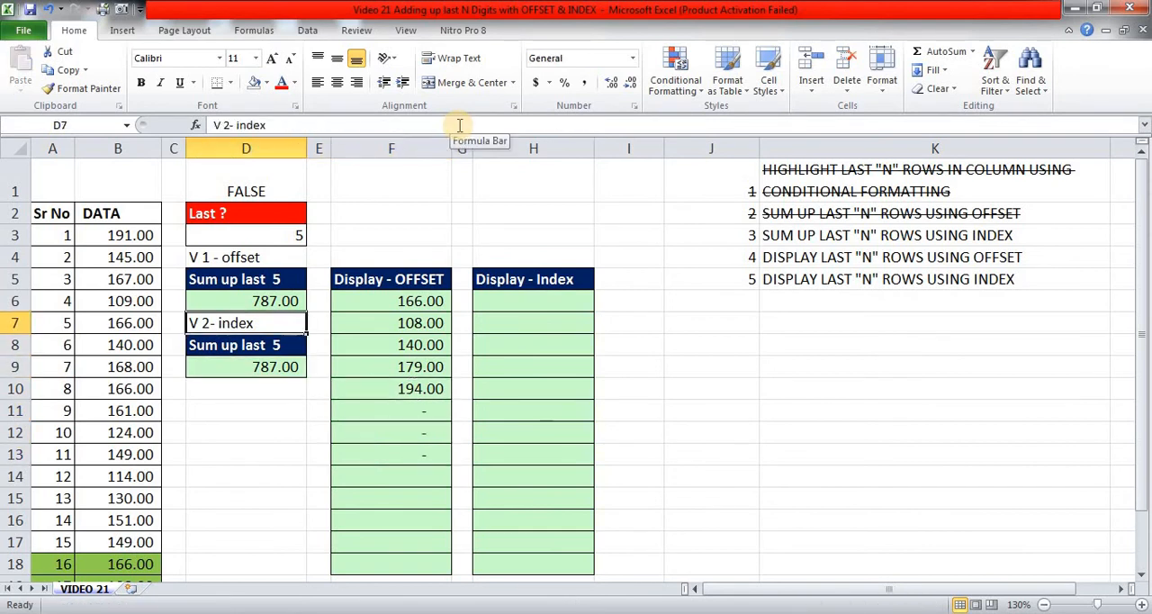
pyautogui.press('Up')
pyautogui.press('Up')
pyautogui.press('Up')
pyautogui.press('Up')
pyautogui.write('8')
pyautogui.press('Return')
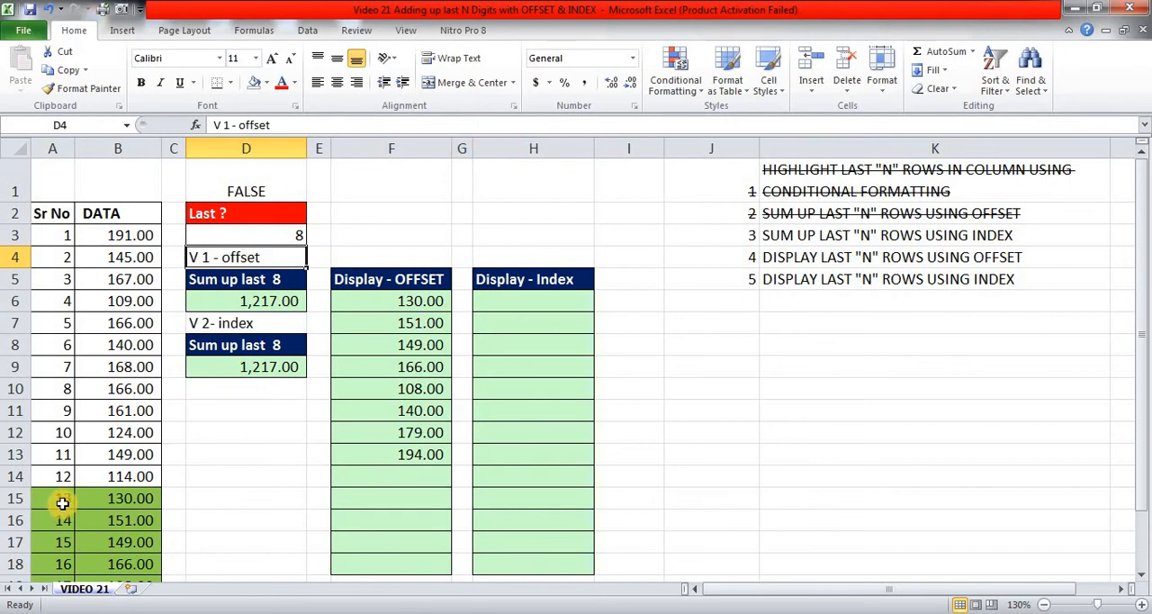
# Check the highlighted rows at the end of the data and set D3 to 5.
pyautogui.scroll(-1, 59, 504)
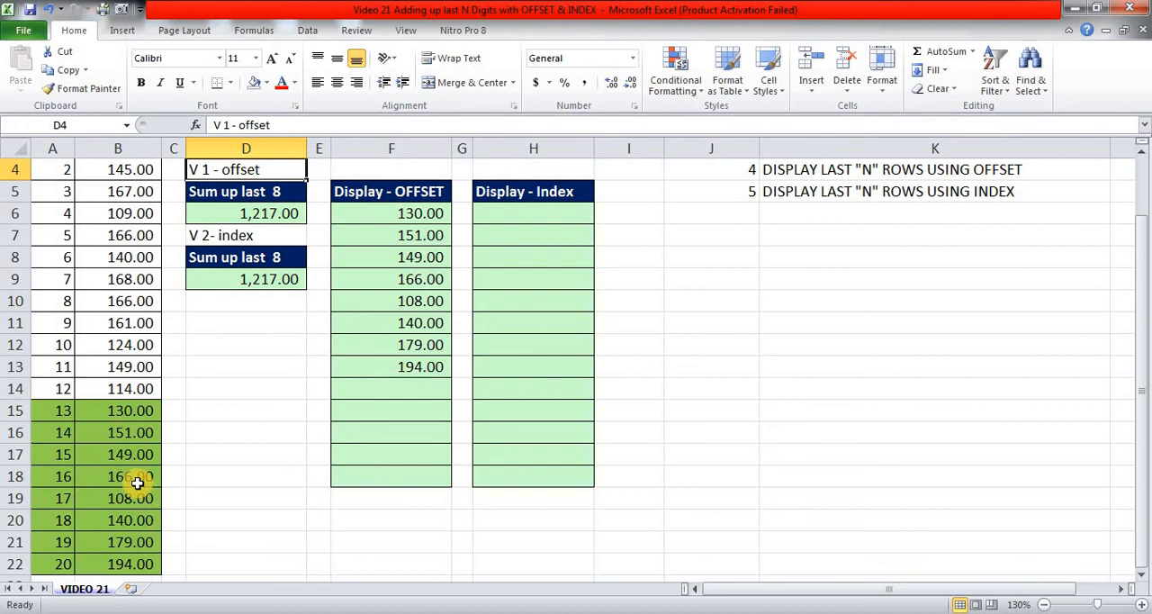
pyautogui.scroll(1, 146, 470)
pyautogui.click(297, 238)
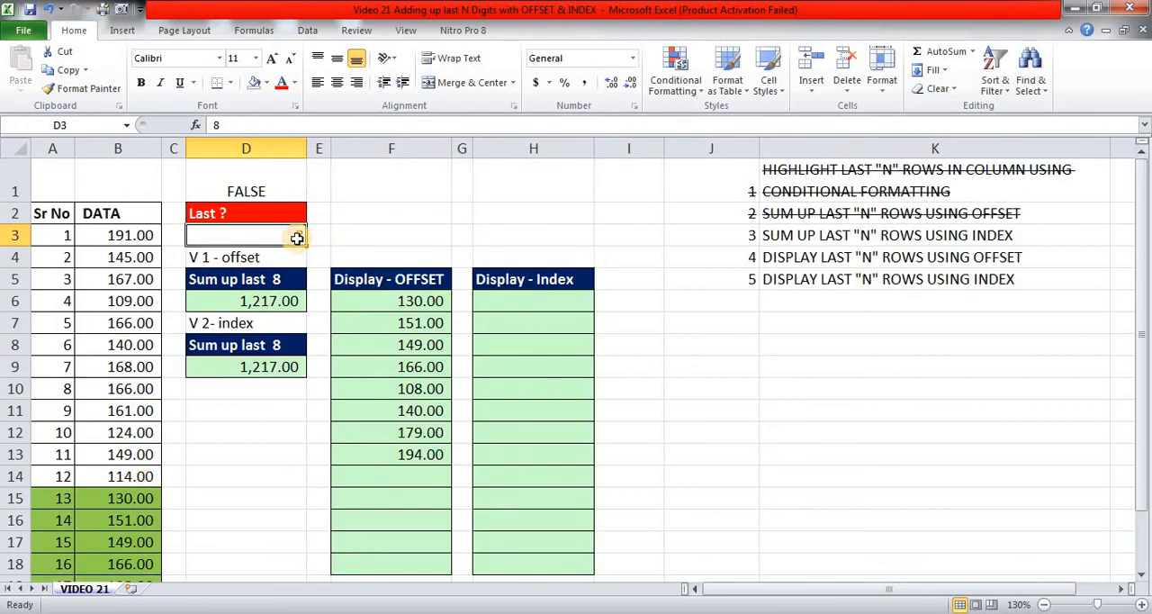
pyautogui.write('5')
pyautogui.press('Return')
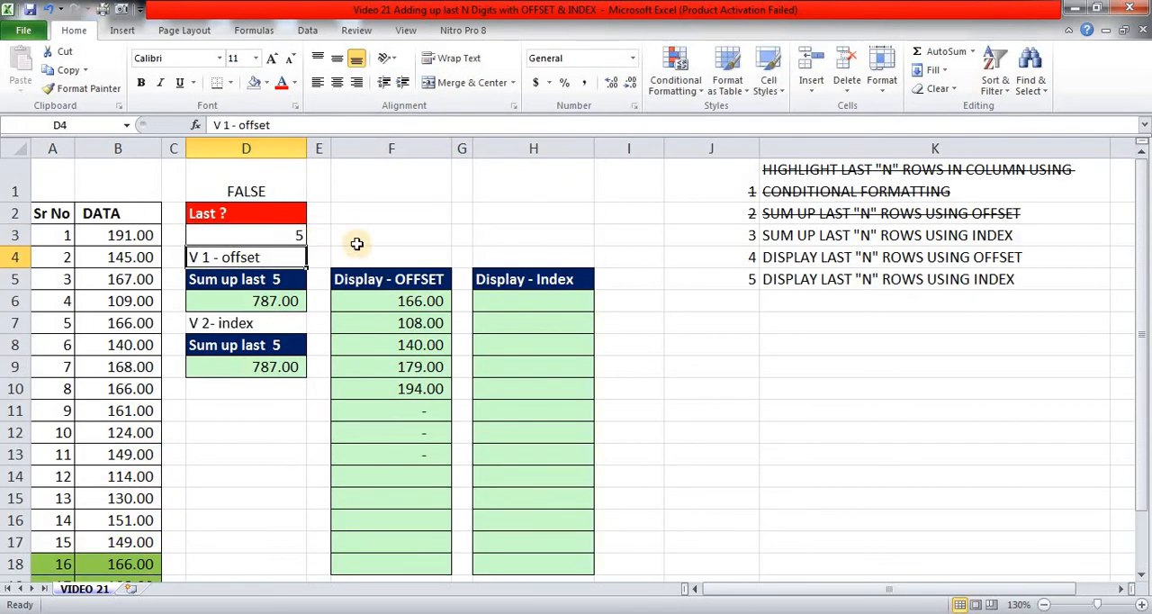
# Copy the rows argument ROWS($B$3:B22)-$D$3+1 from the formula in F6, leaving the formula unedited.
pyautogui.click(549, 299)
pyautogui.click(441, 306)
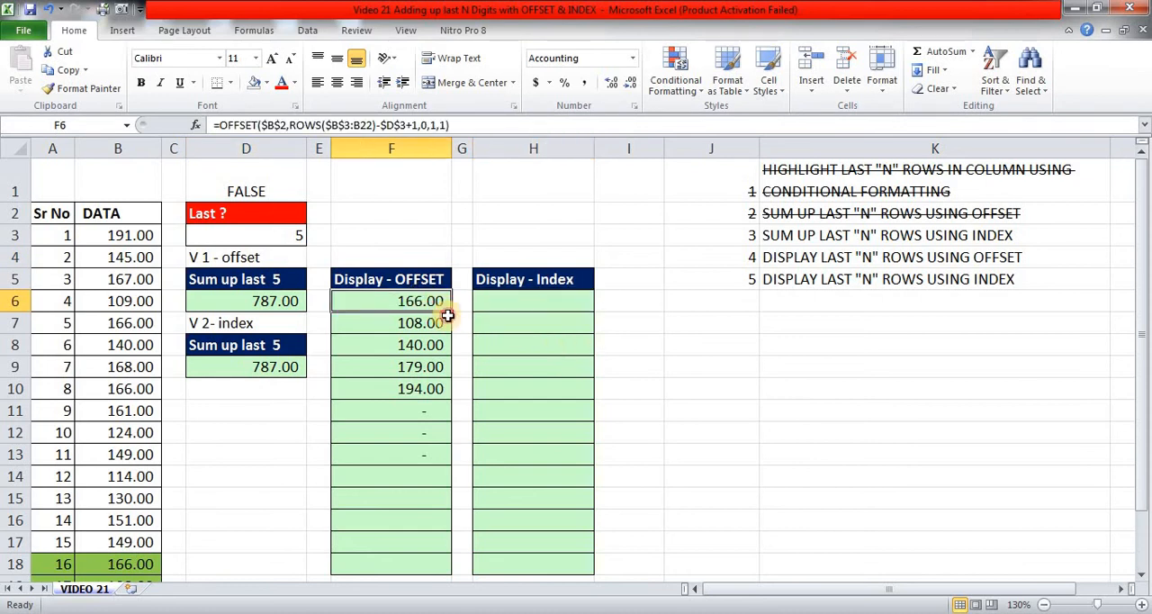
pyautogui.click(290, 124)
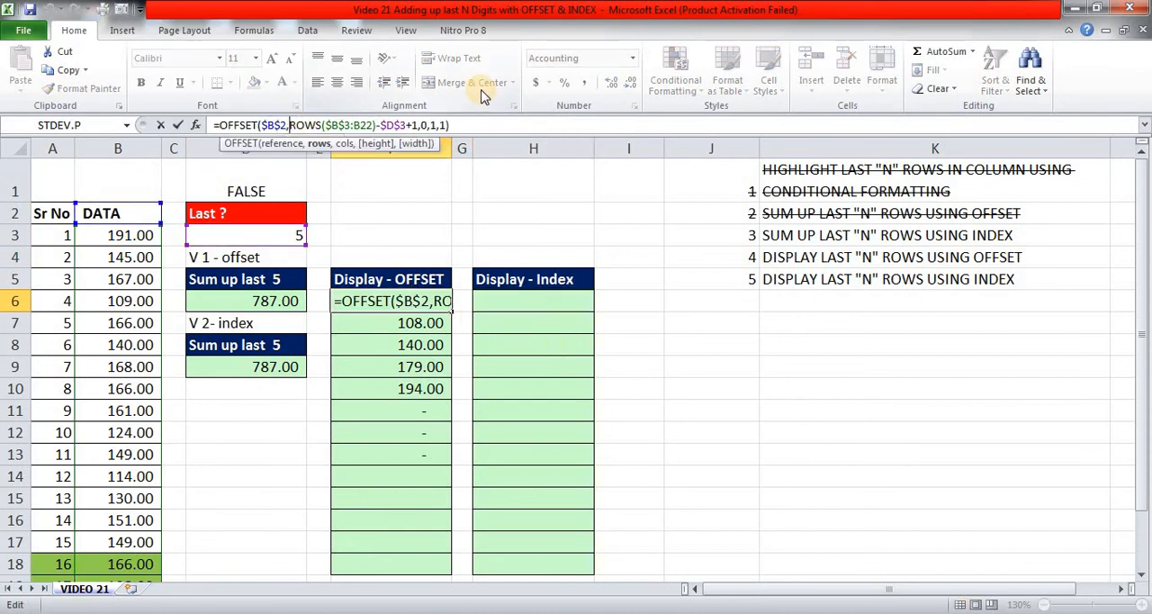
pyautogui.hotkey('shift', 'Right')
pyautogui.hotkey('shift', 'Right')
pyautogui.hotkey('shift', 'Right')
pyautogui.hotkey('shift', 'Right')
pyautogui.hotkey('shift', 'Right')
pyautogui.hotkey('shift', 'Right')
pyautogui.hotkey('shift', 'Right')
pyautogui.hotkey('shift', 'Right')
pyautogui.hotkey('shift', 'Right')
pyautogui.hotkey('shift', 'Right')
pyautogui.hotkey('shift', 'Right')
pyautogui.hotkey('shift', 'Right')
pyautogui.hotkey('shift', 'Right')
pyautogui.hotkey('shift', 'Right')
pyautogui.hotkey('shift', 'Right')
pyautogui.hotkey('shift', 'Right')
pyautogui.hotkey('shift', 'Right')
pyautogui.hotkey('shift', 'Right')
pyautogui.hotkey('shift', 'Right')
pyautogui.hotkey('shift', 'Right')
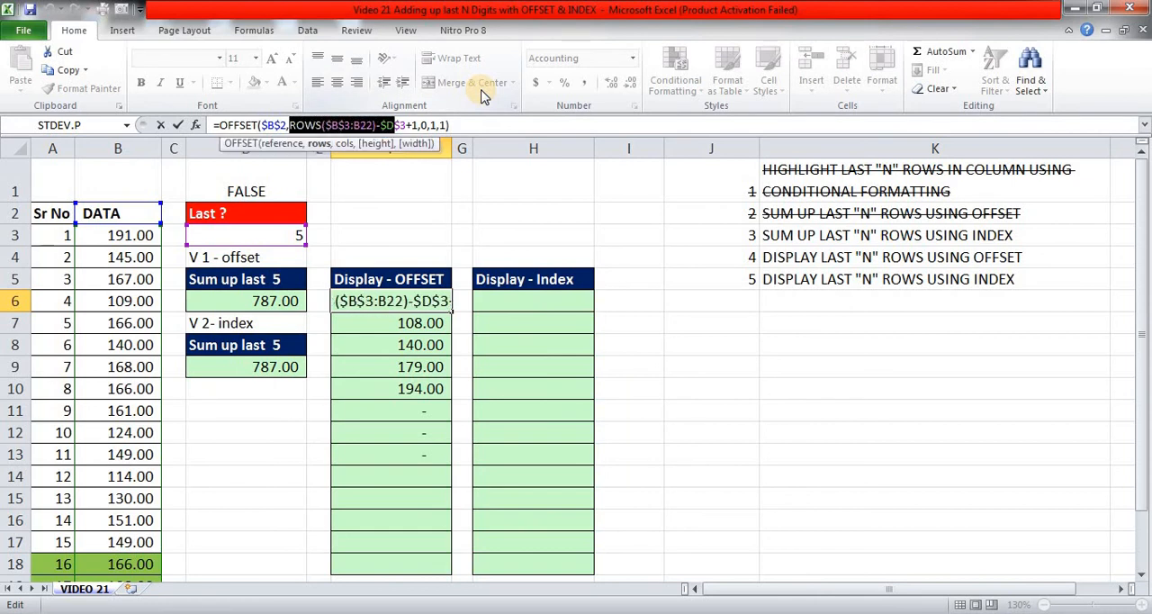
pyautogui.hotkey('shift', 'Right')
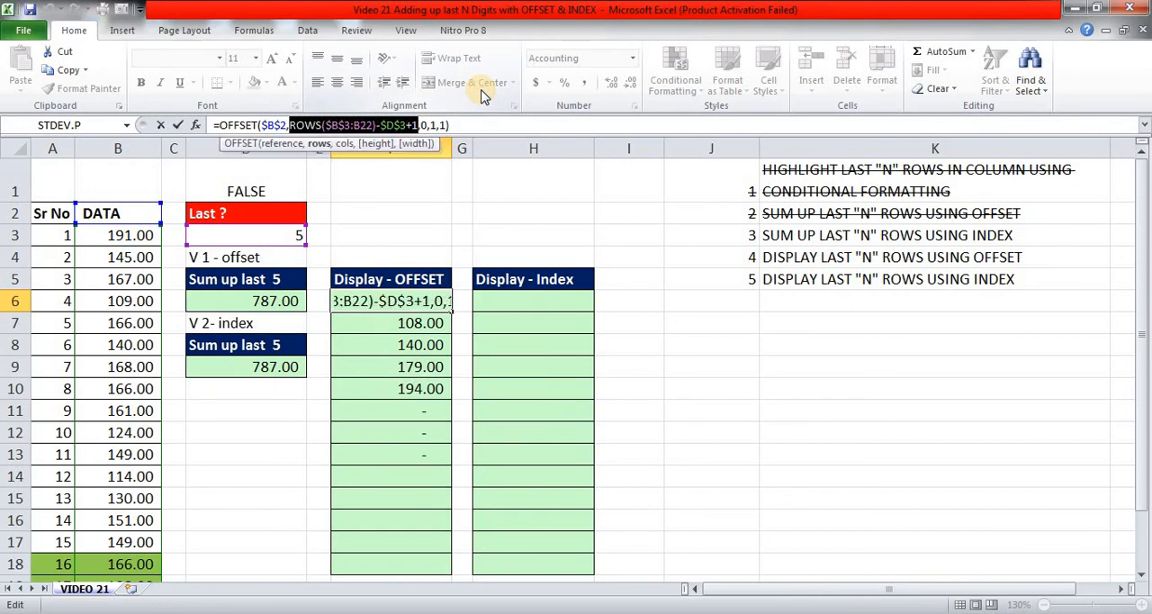
pyautogui.hotkey('ctrl', 'c')
pyautogui.press('Escape')
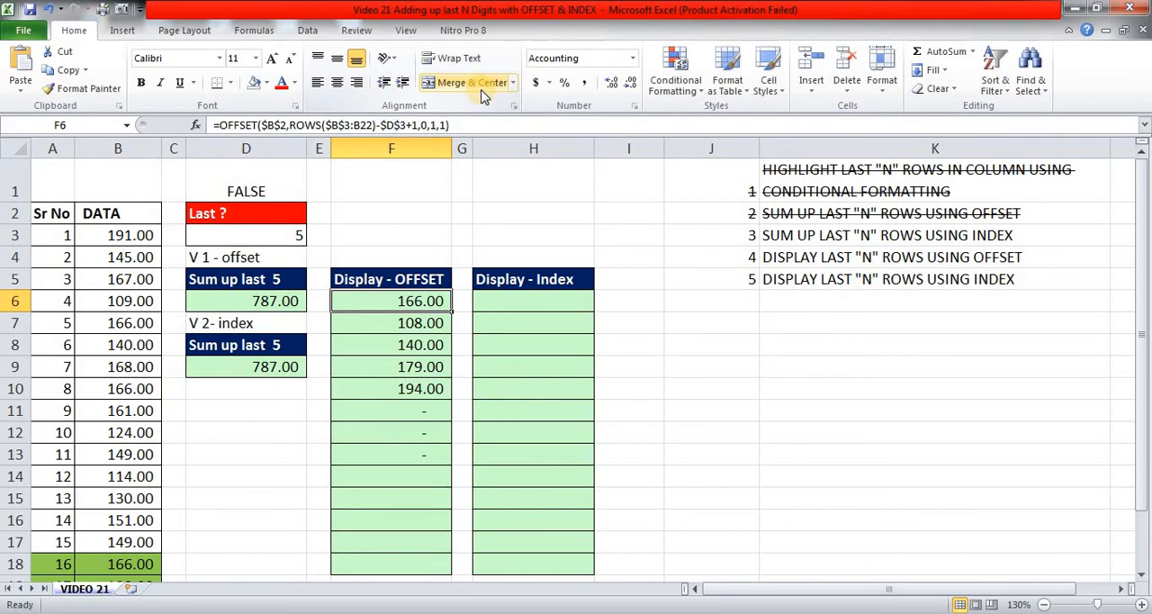
# Begin an INDEX formula in H6 with the data values as the absolute array $B$3:$B$22.
pyautogui.press('Right')
pyautogui.press('Right')
pyautogui.write('=INDEX(')
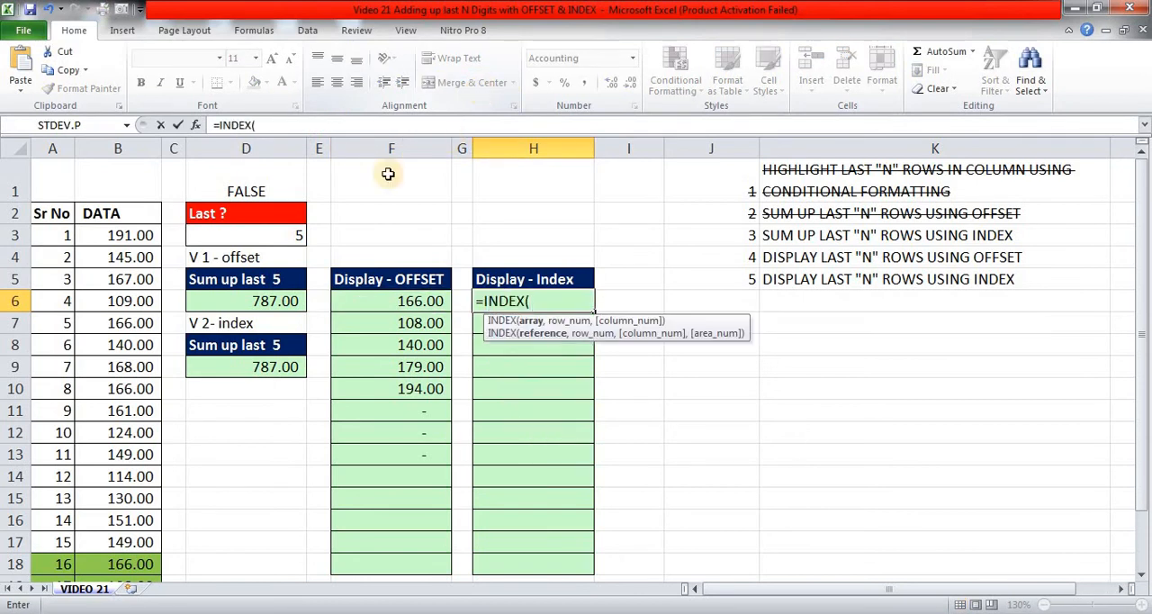
pyautogui.click(135, 235)
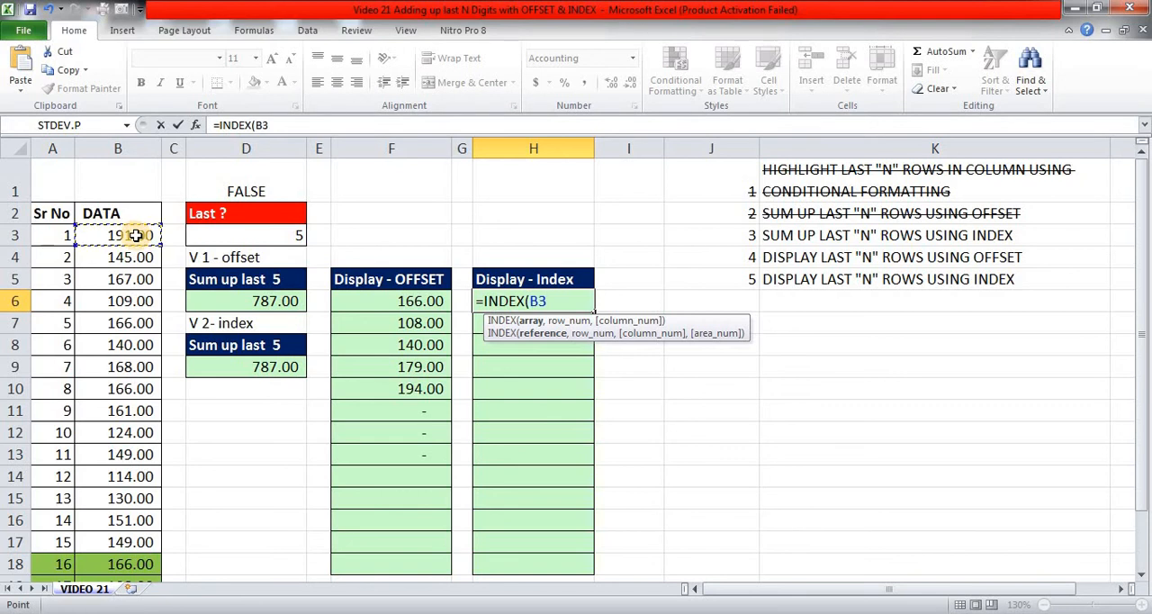
pyautogui.hotkey('ctrl', 'shift', 'Down')
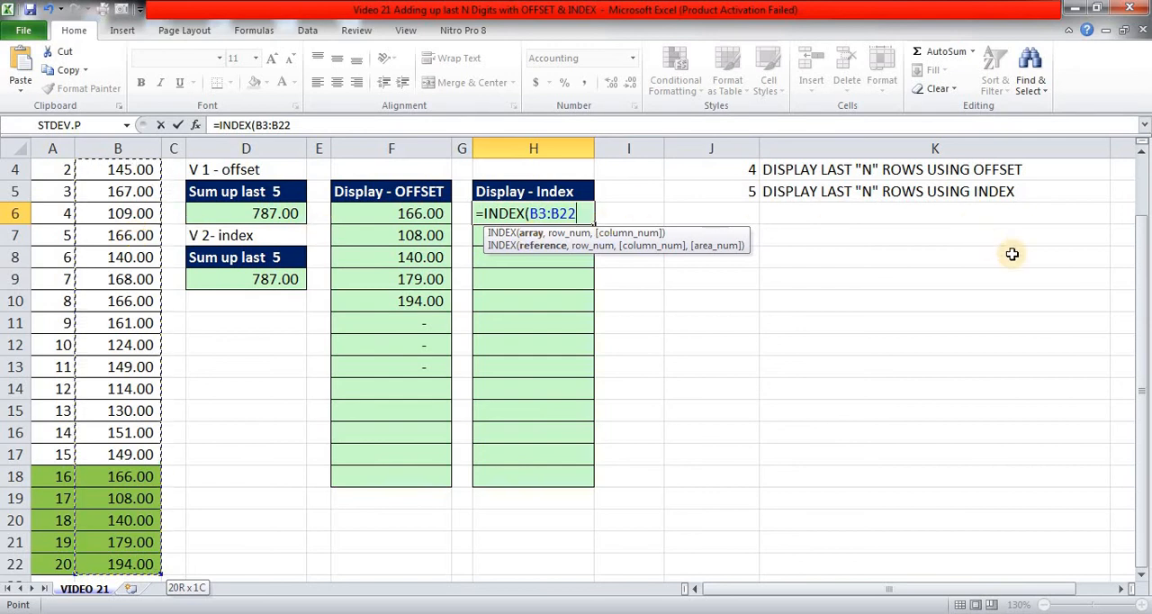
pyautogui.moveTo(1140, 268); pyautogui.dragTo(1140, 240)
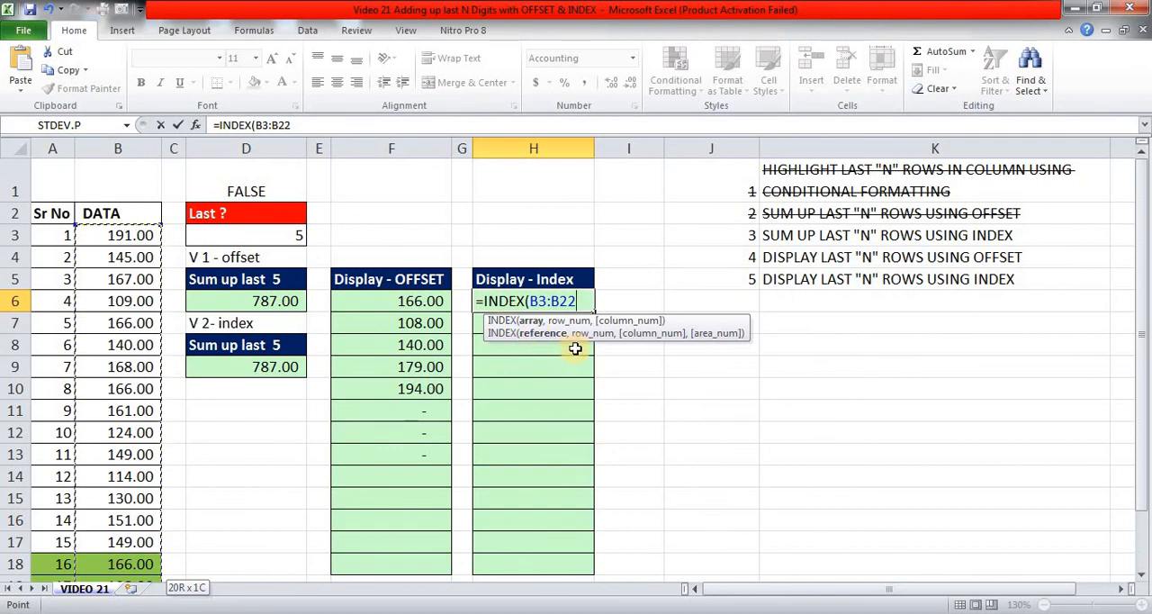
pyautogui.press('F4')
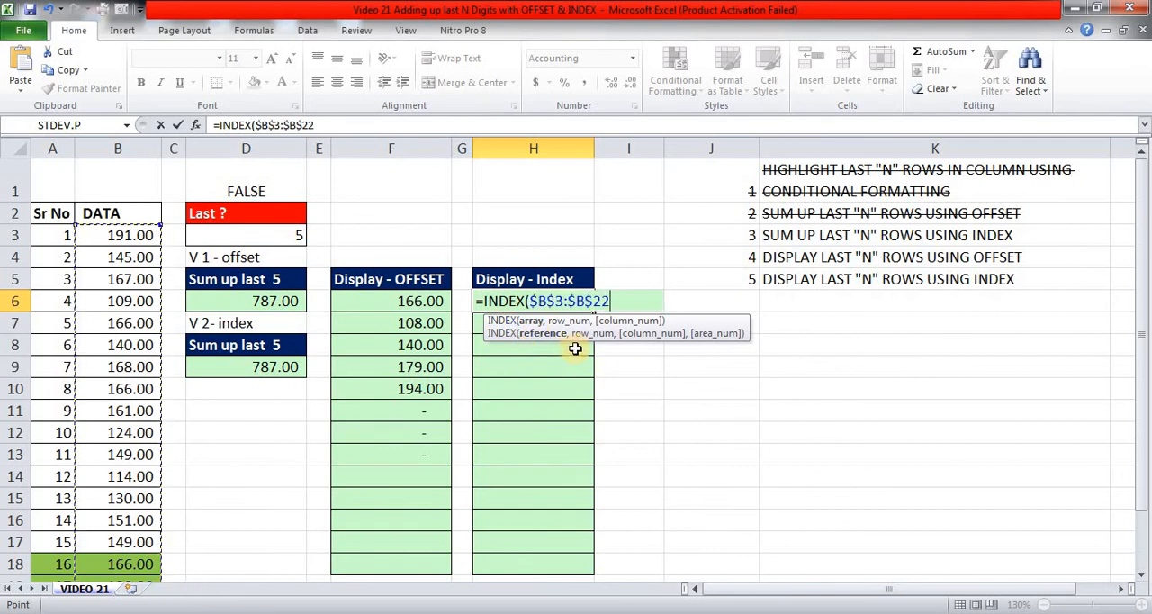
# Complete the INDEX formula in H6 with the copied ROWS($B$3:B22)-$D$3+1 as the row number and enter it.
pyautogui.write(',')
pyautogui.write('ROWS($B$3:B22)-$D$3+1')
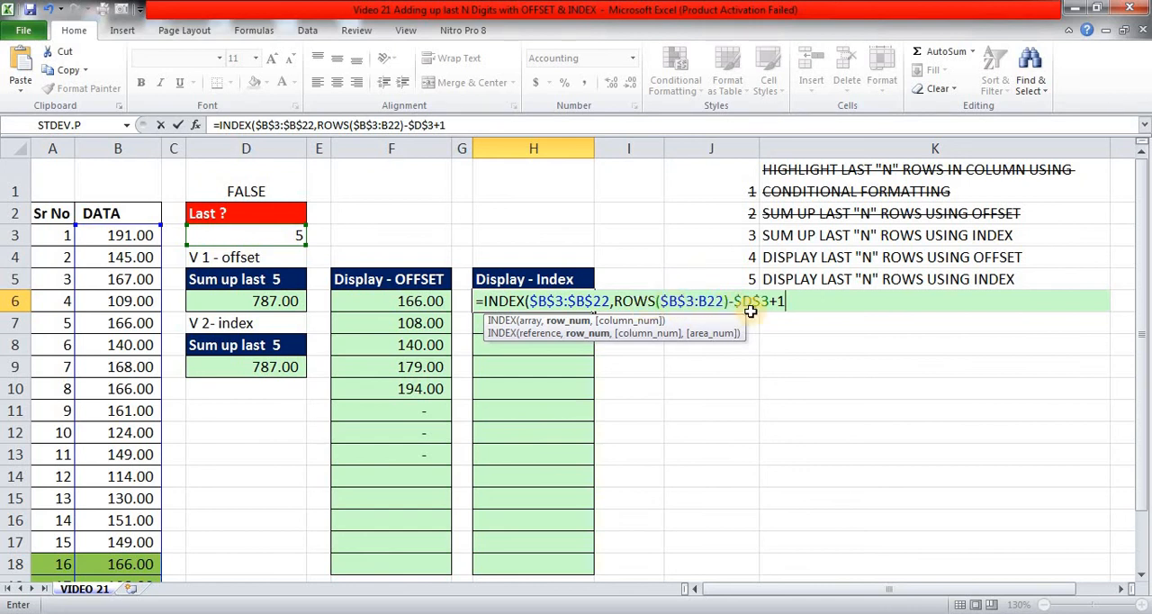
pyautogui.write(')')
pyautogui.press('Return')
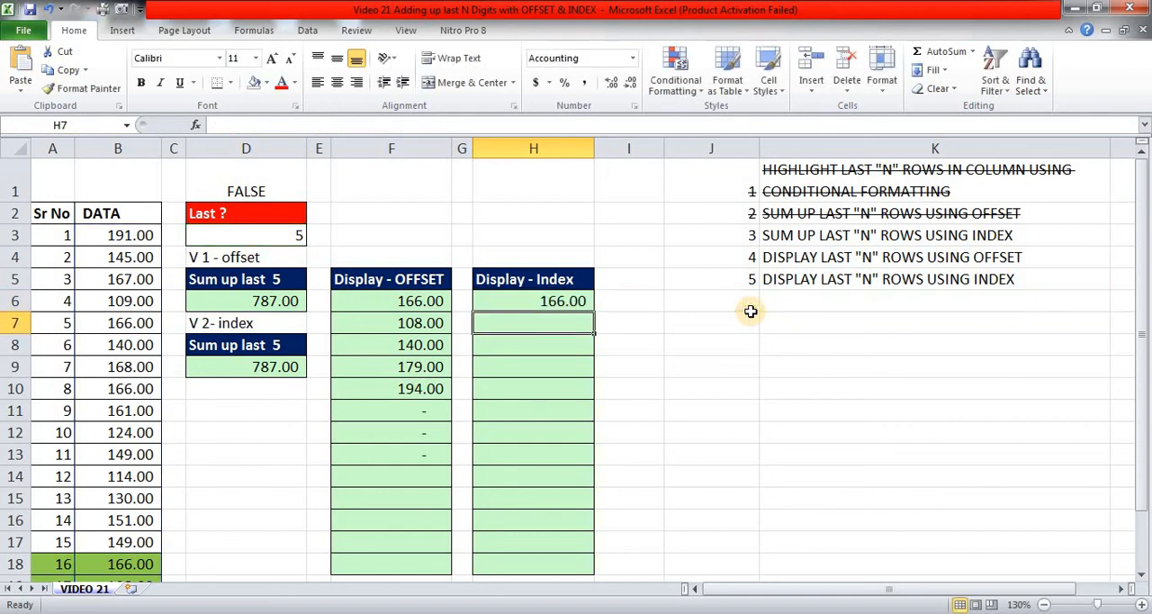
# Copy the INDEX formula from H6 into H7:H10.
pyautogui.press('Up')
pyautogui.hotkey('ctrl', 'c')
pyautogui.press('Down')
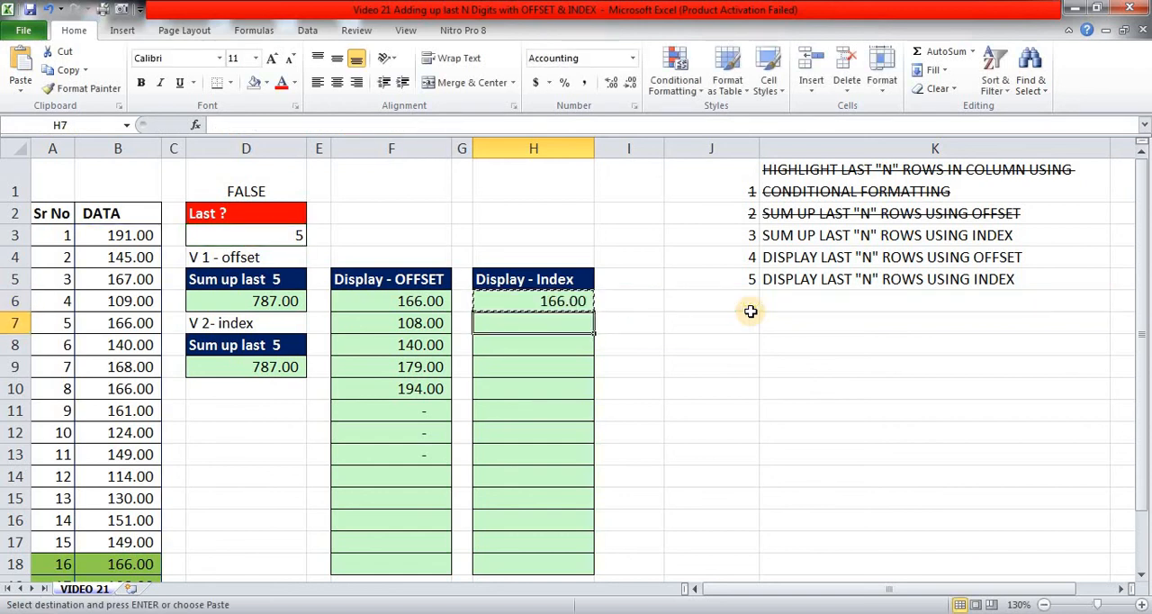
pyautogui.hotkey('shift', 'Down')
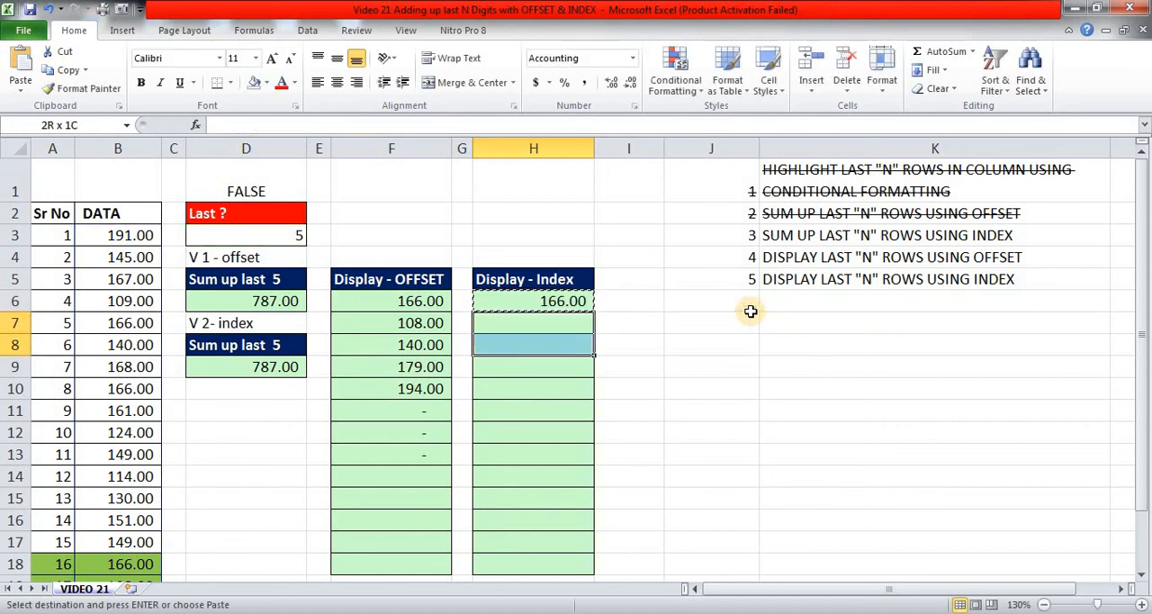
pyautogui.hotkey('shift', 'Down')
pyautogui.hotkey('shift', 'Down')
pyautogui.press('Return')
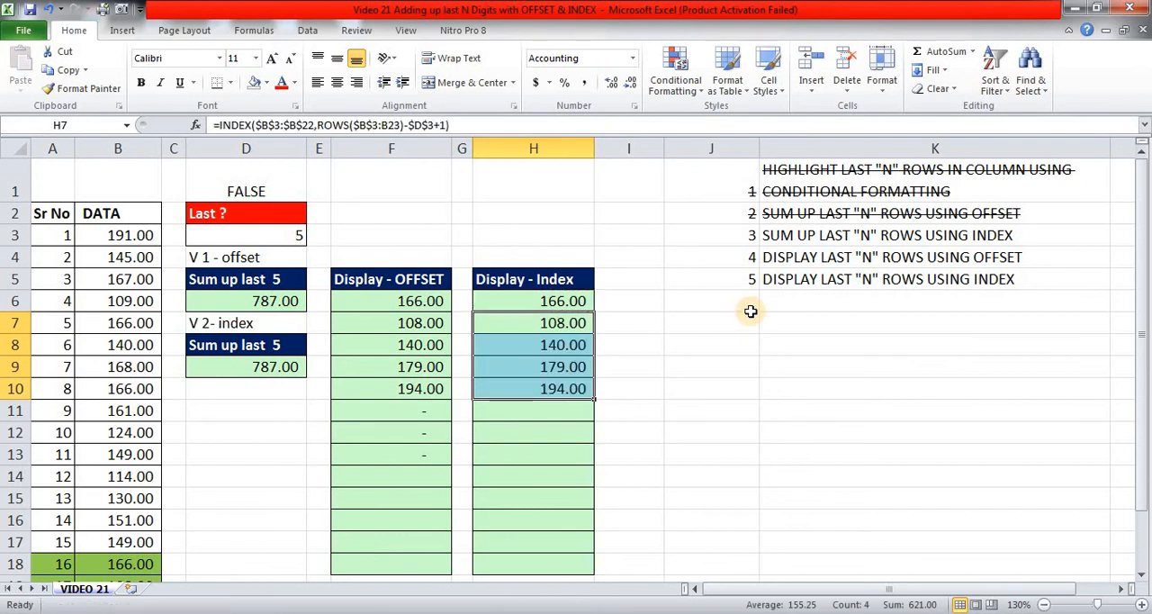
# Change the number of last rows in D3 to 8 to test both display columns.
pyautogui.press('Left')
pyautogui.press('Left')
pyautogui.press('Left')
pyautogui.press('Up')
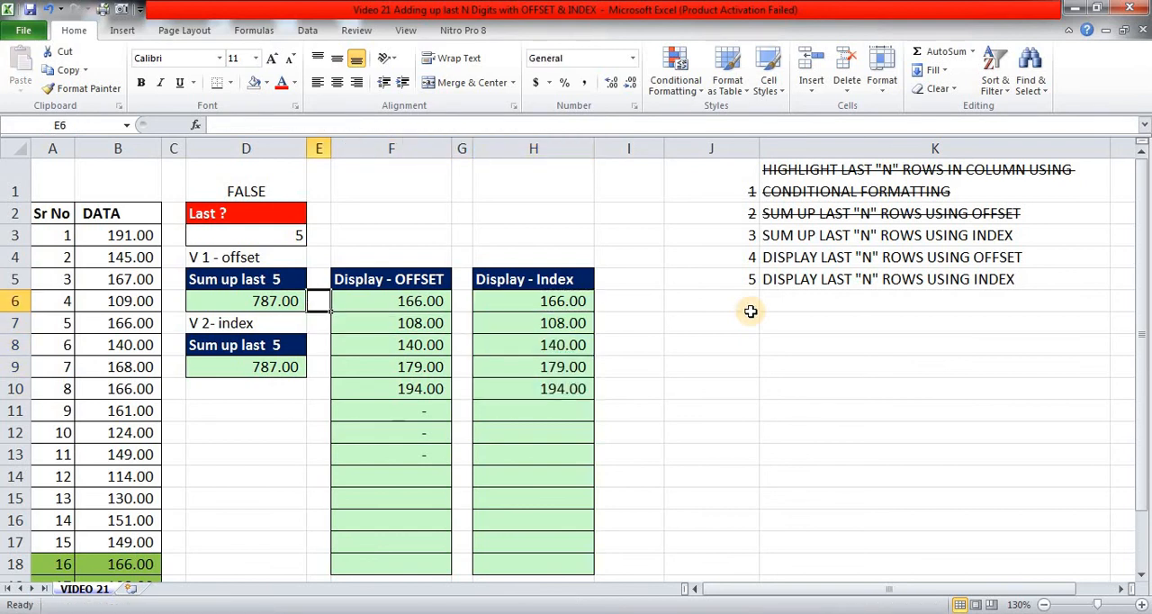
pyautogui.press('Left')
pyautogui.press('Up')
pyautogui.press('Up')
pyautogui.press('Up')
pyautogui.write('8')
pyautogui.press('Return')
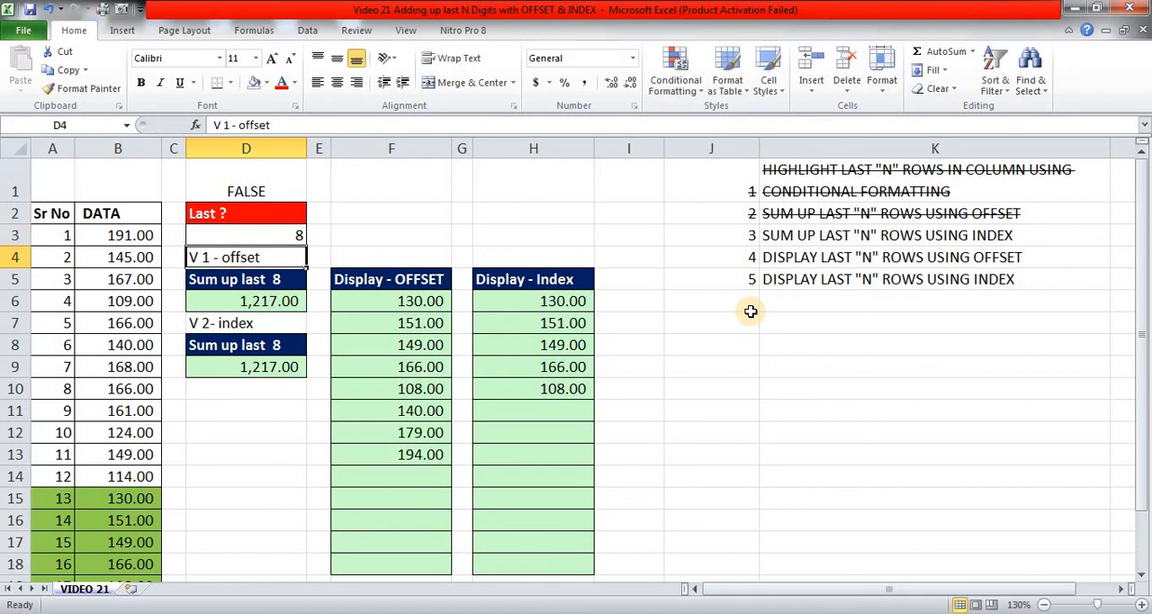
# Copy the INDEX formula from H10 into H11:H13 to extend the Display - Index list.
pyautogui.press('Down')
pyautogui.press('Right')
pyautogui.press('Right')
pyautogui.press('Right')
pyautogui.press('Right')
pyautogui.press('Down')
pyautogui.press('Down')
pyautogui.press('Down')
pyautogui.press('Down')
pyautogui.press('Down')
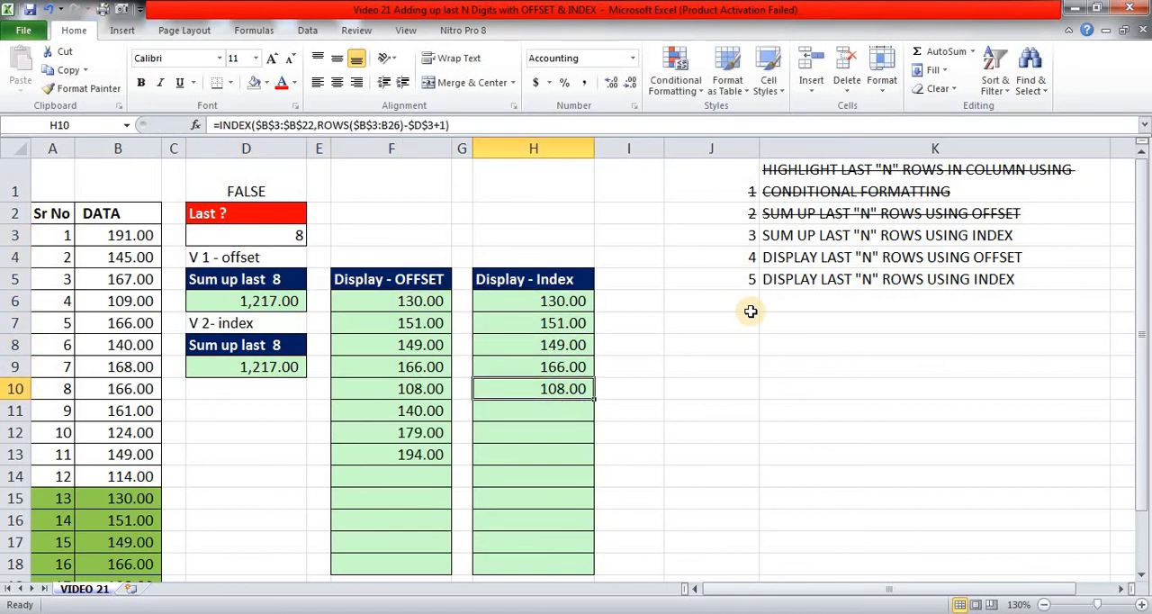
pyautogui.hotkey('ctrl', 'c')
pyautogui.press('Down')
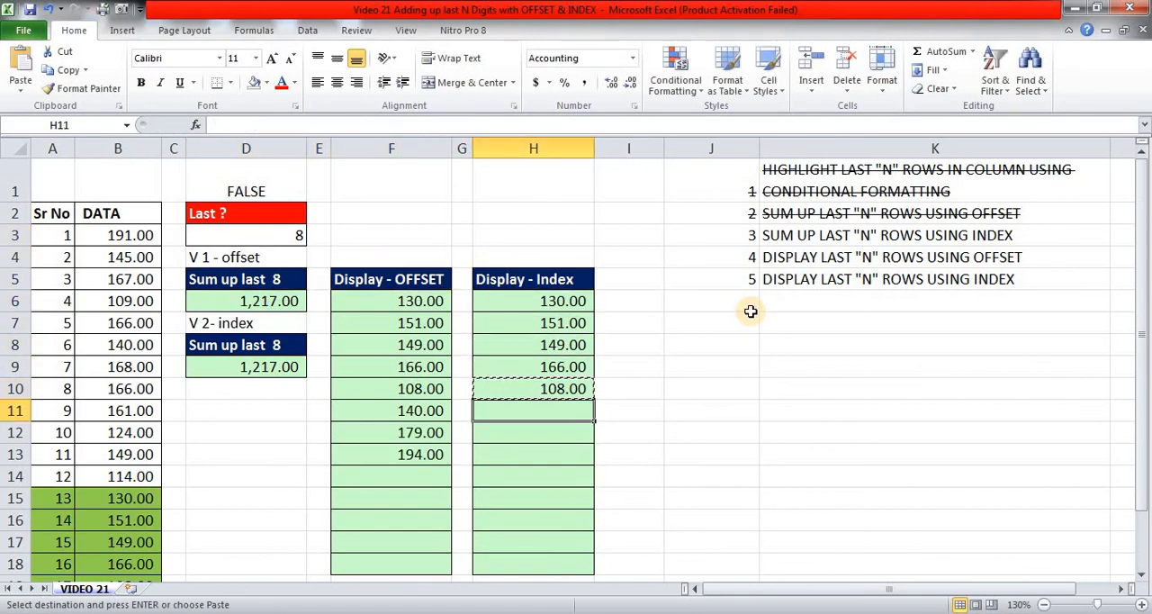
pyautogui.hotkey('shift', 'Down')
pyautogui.hotkey('shift', 'Down')
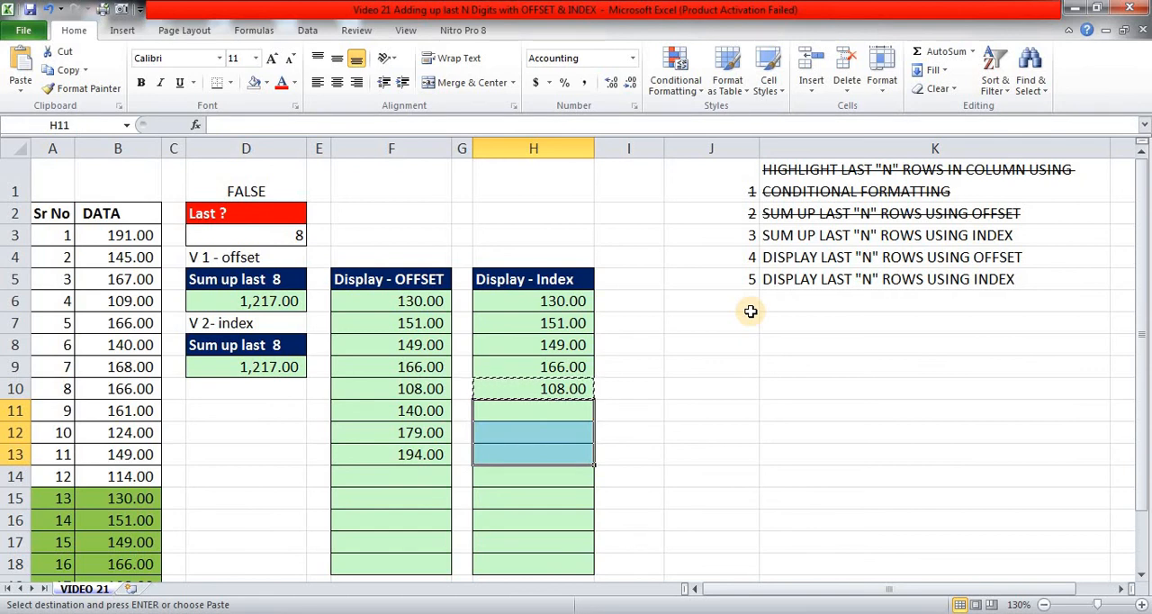
pyautogui.press('Return')
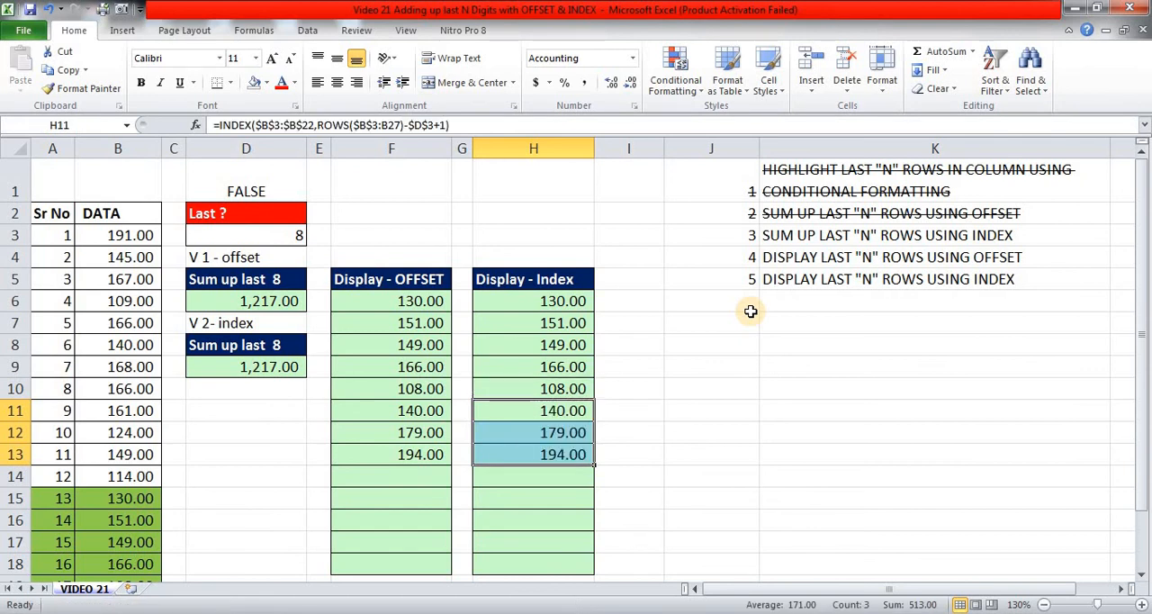
# Strike through tasks 4 and 5 in J4:K5, covering the display of the last N rows using OFFSET and INDEX.
pyautogui.press('Right')
pyautogui.press('Right')
pyautogui.press('Right')
pyautogui.press('Right')
pyautogui.press('Left')
pyautogui.press('Left')
pyautogui.press('Up')
pyautogui.press('Up')
pyautogui.press('Up')
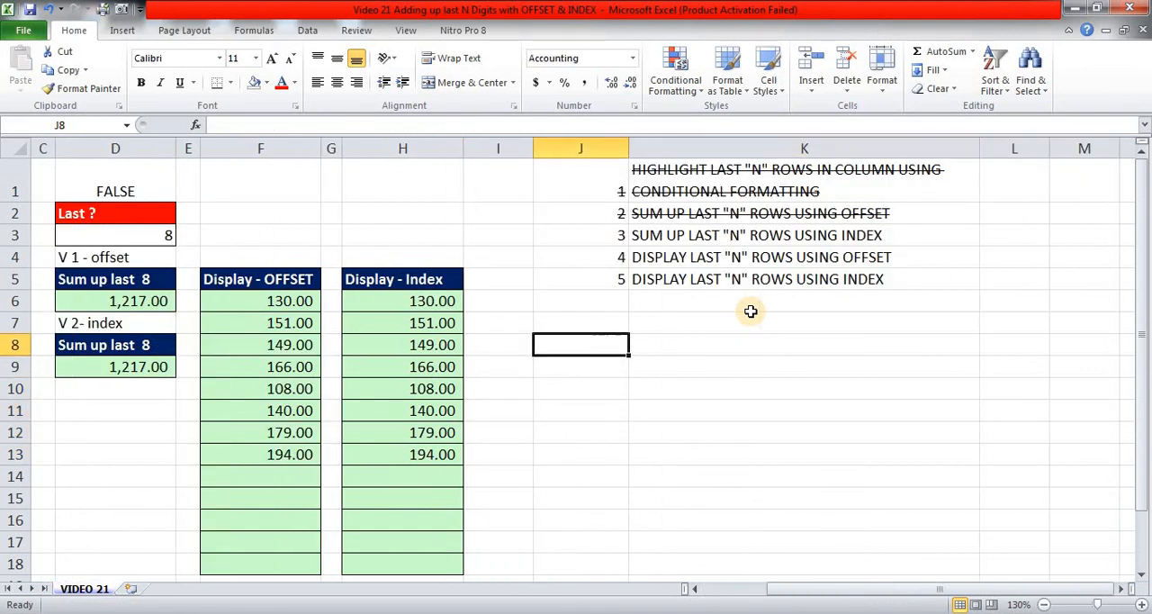
pyautogui.press('Up')
pyautogui.press('Up')
pyautogui.press('Up')
pyautogui.press('Up')
pyautogui.hotkey('shift', 'Down')
pyautogui.hotkey('shift', 'Right')
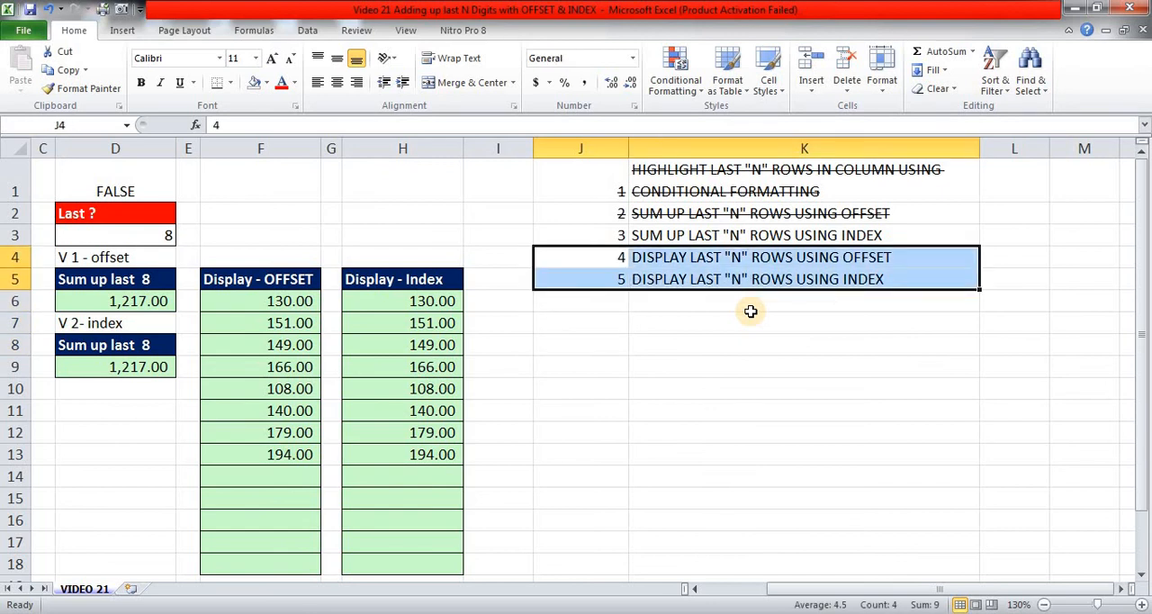
pyautogui.hotkey('ctrl', '5')
pyautogui.press('Left')
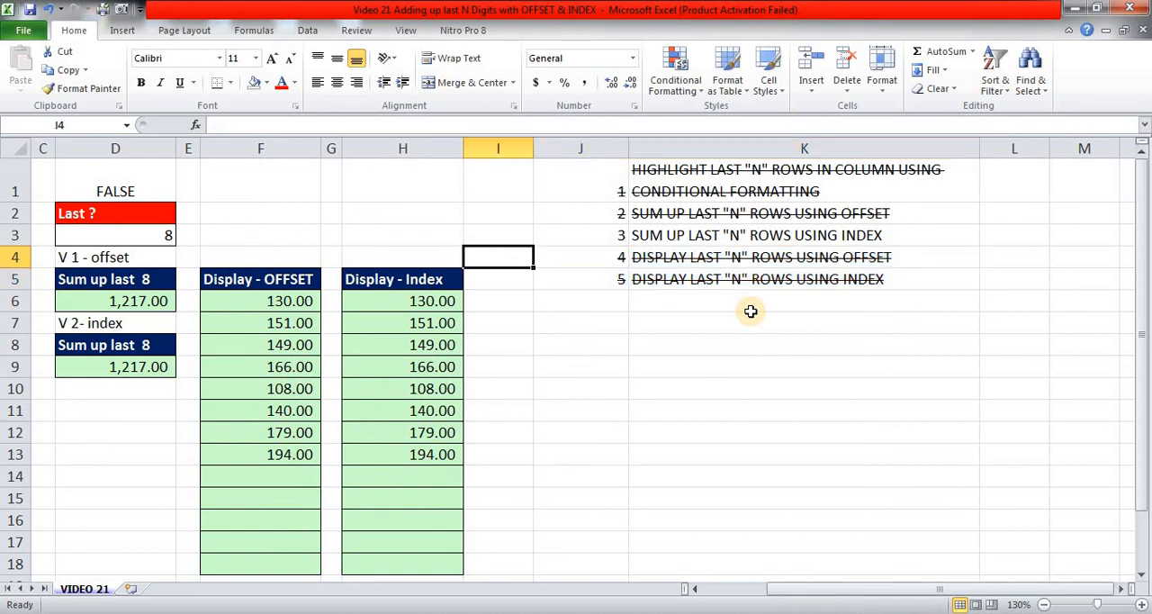
# Set the number of last rows in D3 to 4.
pyautogui.press('Right')
pyautogui.press('Right')
pyautogui.press('Right')
pyautogui.press('Left')
pyautogui.press('Left')
pyautogui.press('Left')
pyautogui.press('Left')
pyautogui.press('Left')
pyautogui.press('Left')
pyautogui.press('Left')
pyautogui.press('Left')
pyautogui.press('Left')
pyautogui.press('Left')
pyautogui.press('Left')
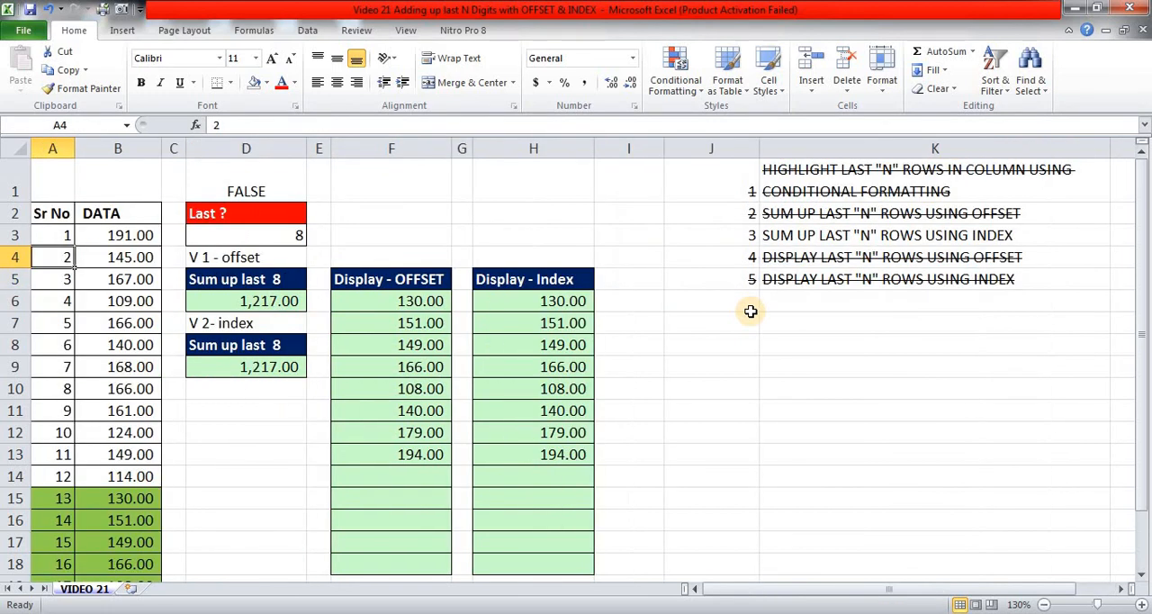
pyautogui.press('Down')
pyautogui.press('Right')
pyautogui.press('Right')
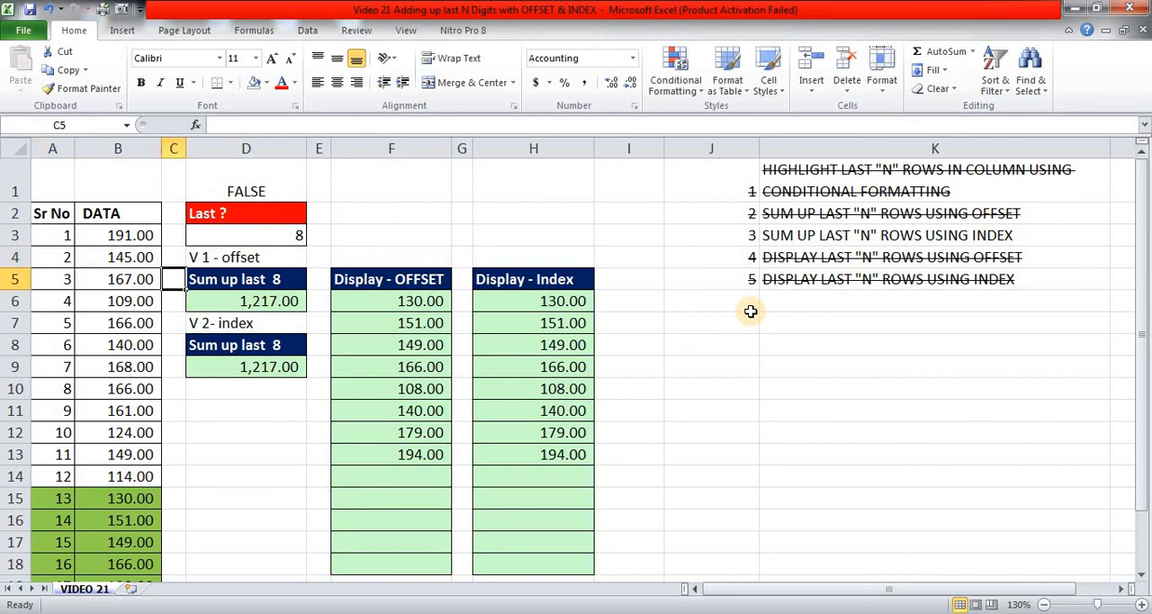
pyautogui.press('Right')
pyautogui.press('Up')
pyautogui.press('Up')
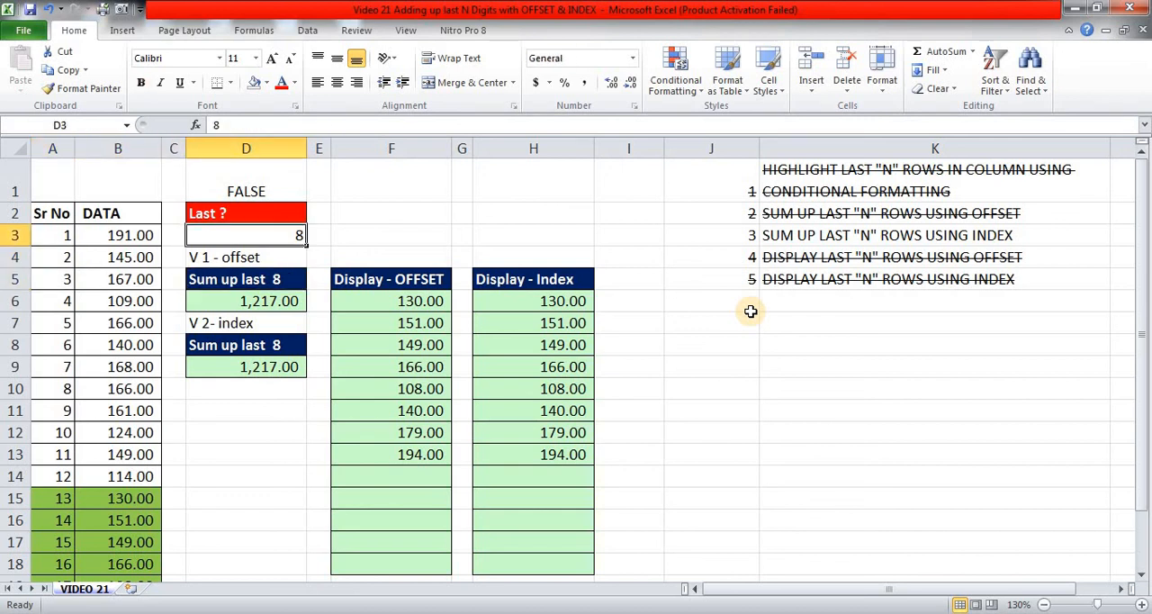
pyautogui.write('4')
pyautogui.press('Return')
# Wrap the INDEX formulas in H6:H13 in IFERROR with an empty string "" as the error value, filling the whole range.
pyautogui.press('Right')
pyautogui.press('Right')
pyautogui.press('Right')
pyautogui.press('Right')
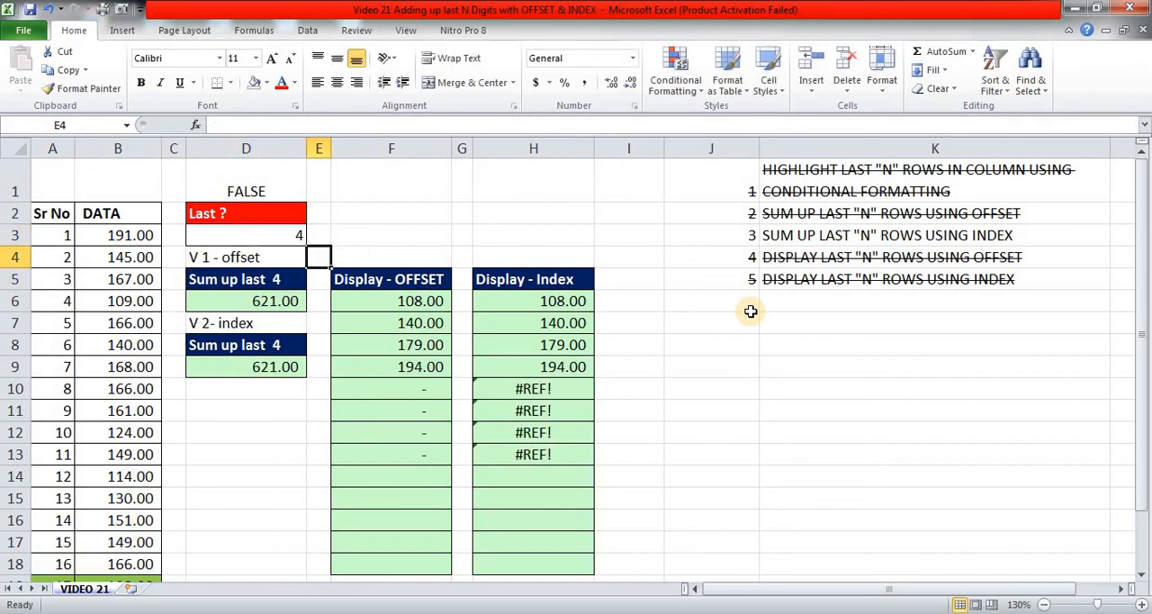
pyautogui.press('Down')
pyautogui.press('Down')
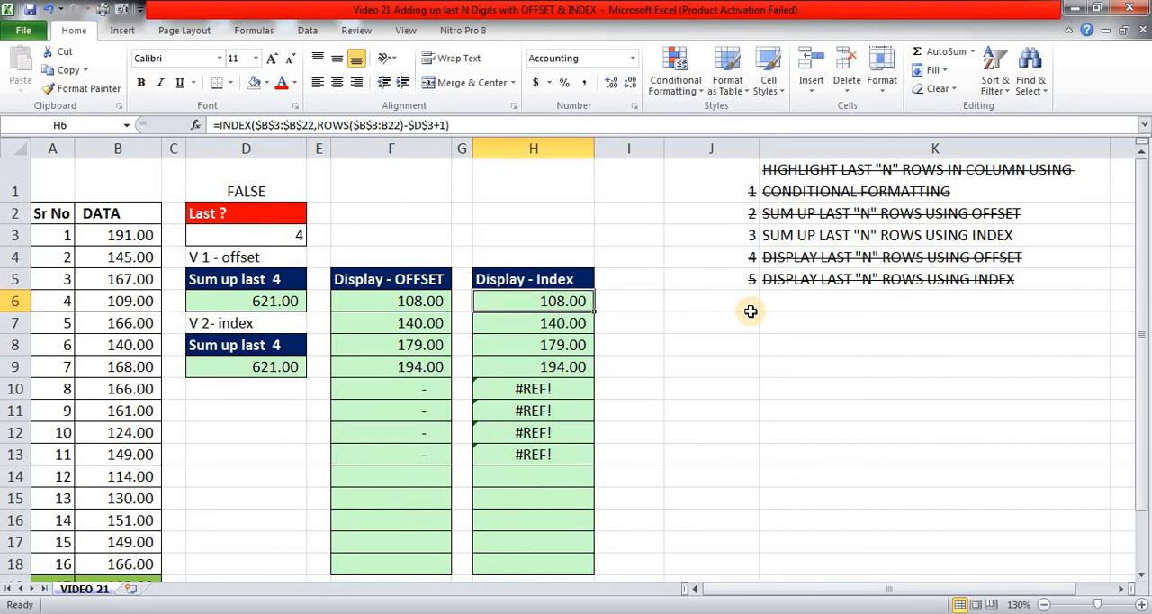
pyautogui.hotkey('ctrl', 'shift', 'Down')
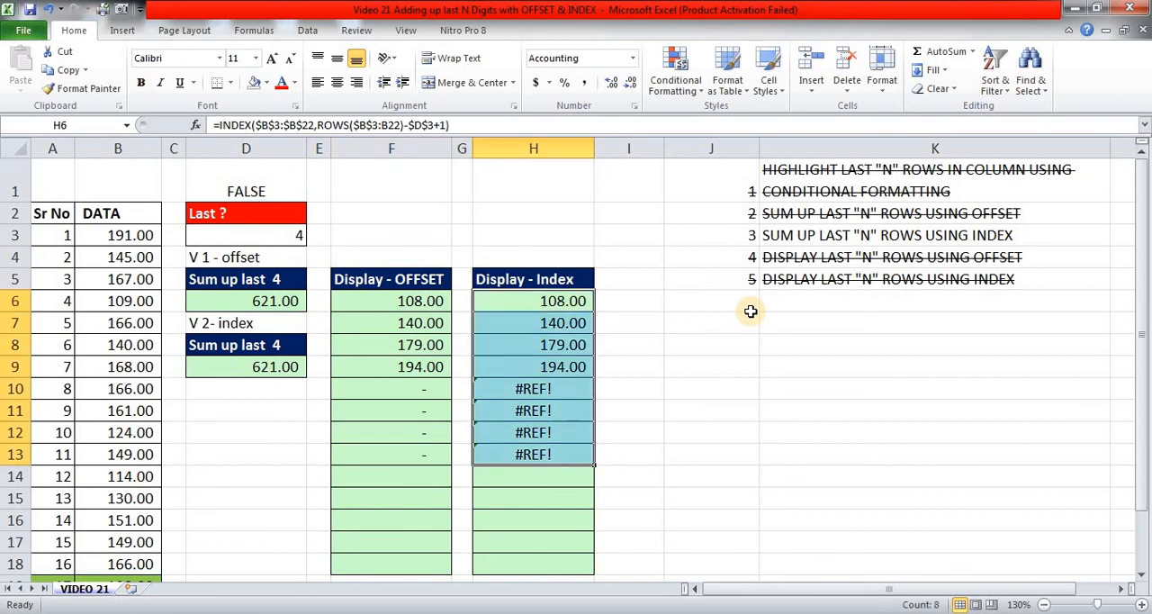
pyautogui.press('F2')
pyautogui.press('Home')
pyautogui.press('Right')
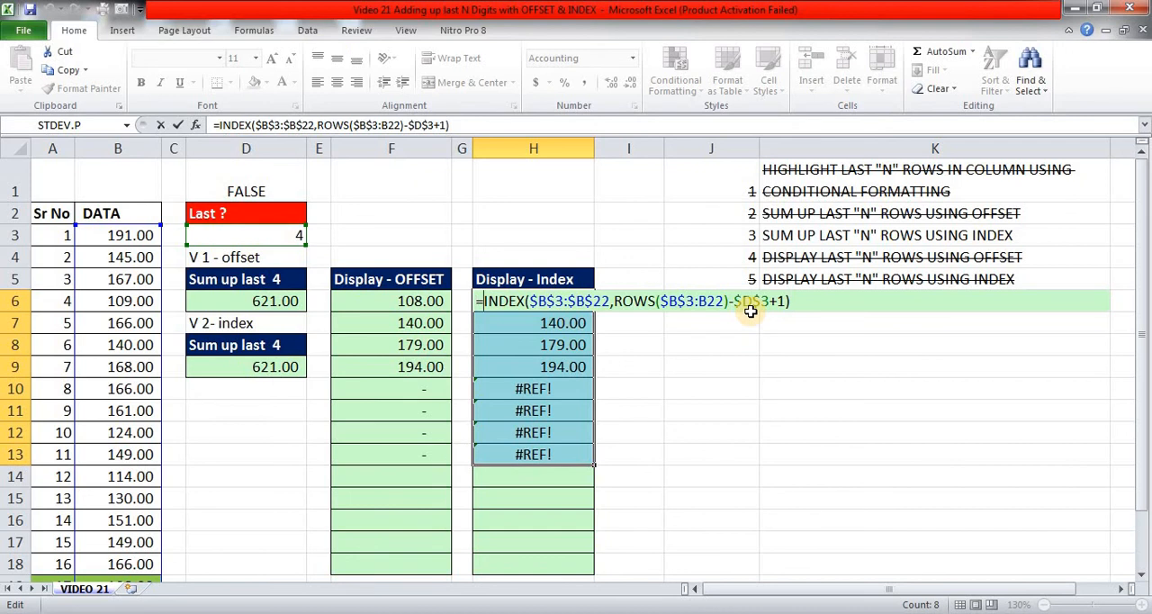
pyautogui.write('IF')
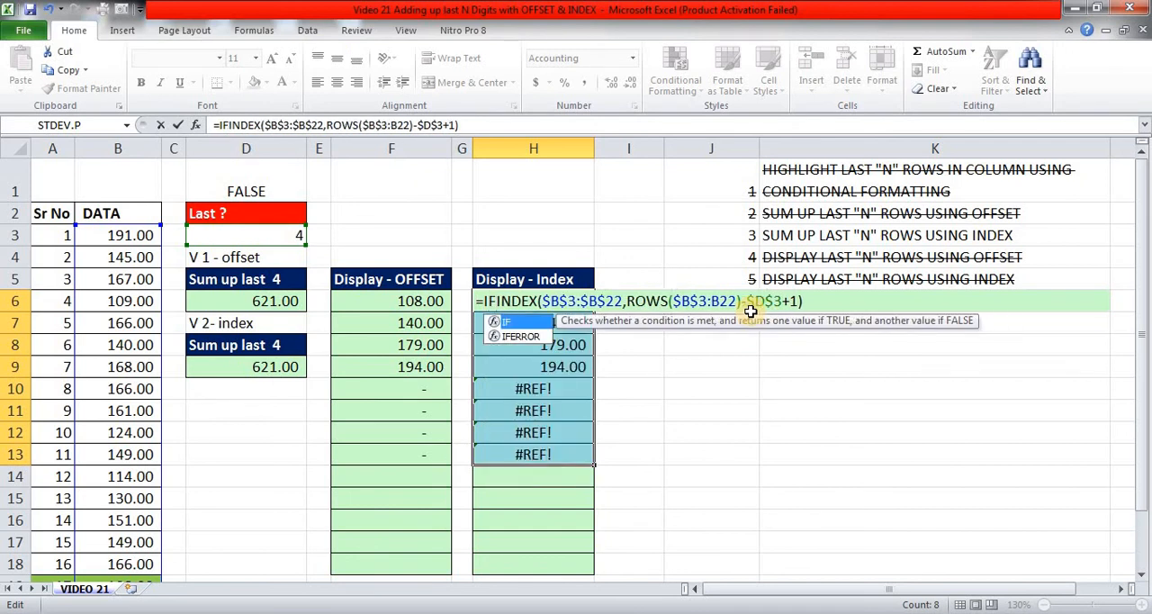
pyautogui.write('ERROR(')
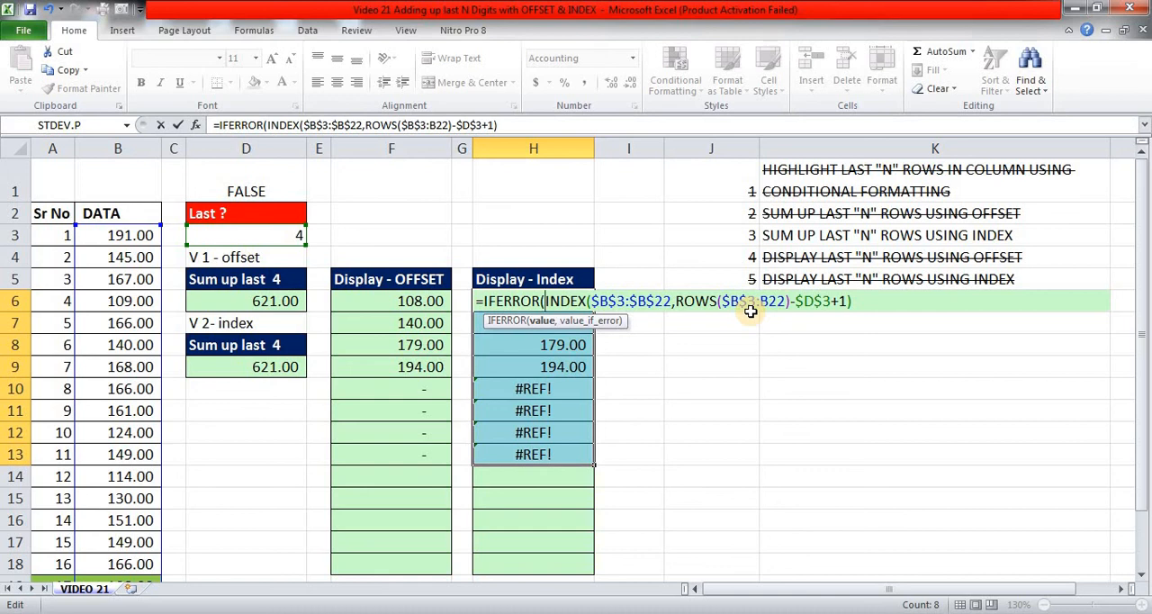
pyautogui.press('End')
pyautogui.write(',"")')
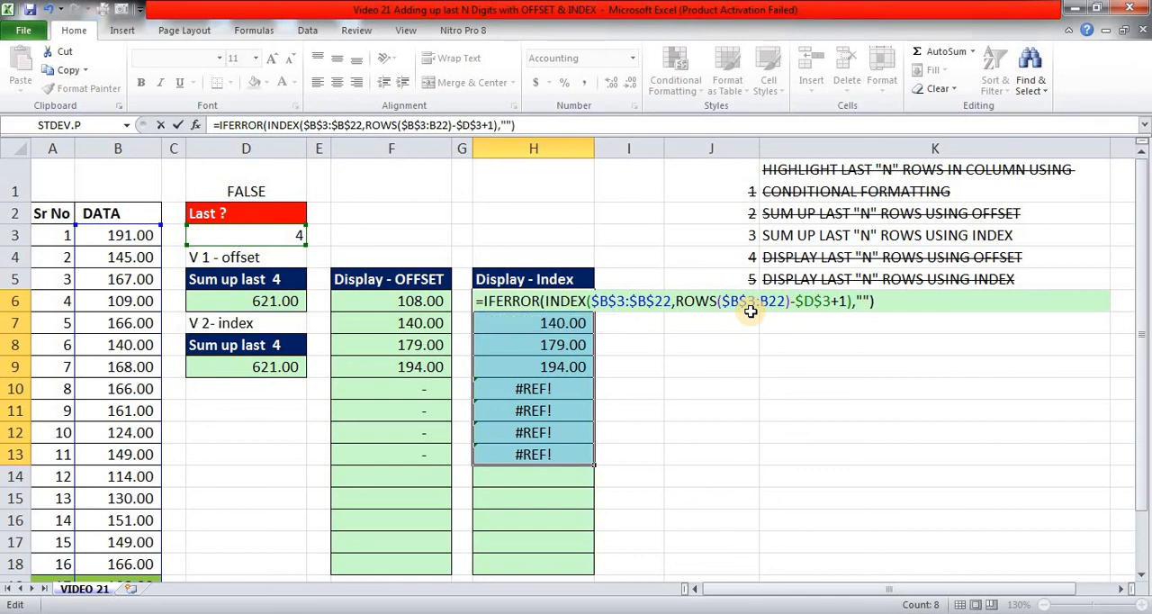
pyautogui.hotkey('ctrl', 'Return')
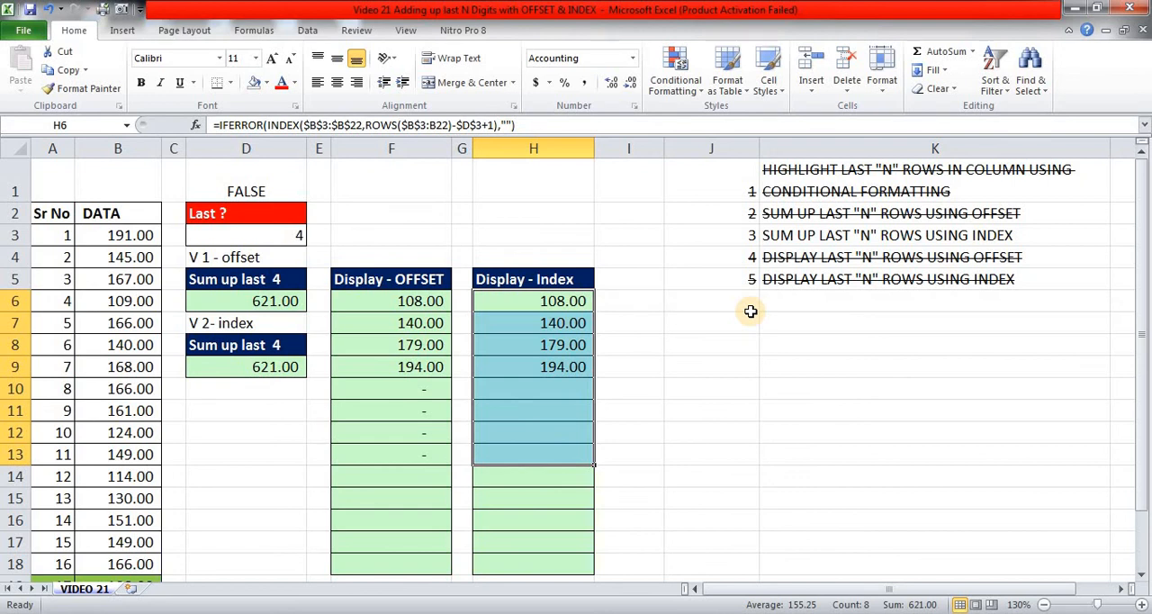